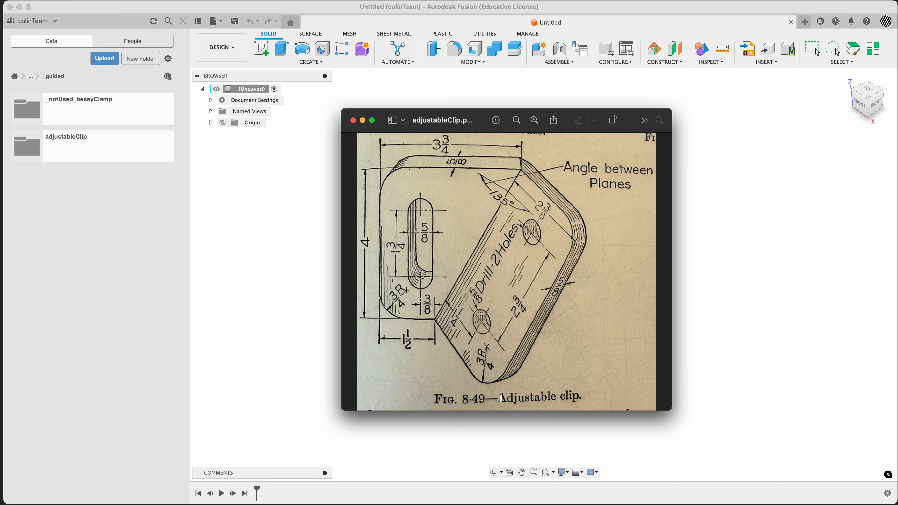
# Step: Save the new design as adjustableClip_1 in the _guided folder
pyautogui.moveTo(501, 397)
pyautogui.mouseDown()
pyautogui.moveTo(579, 395)
pyautogui.moveTo(541, 398)
pyautogui.mouseUp()
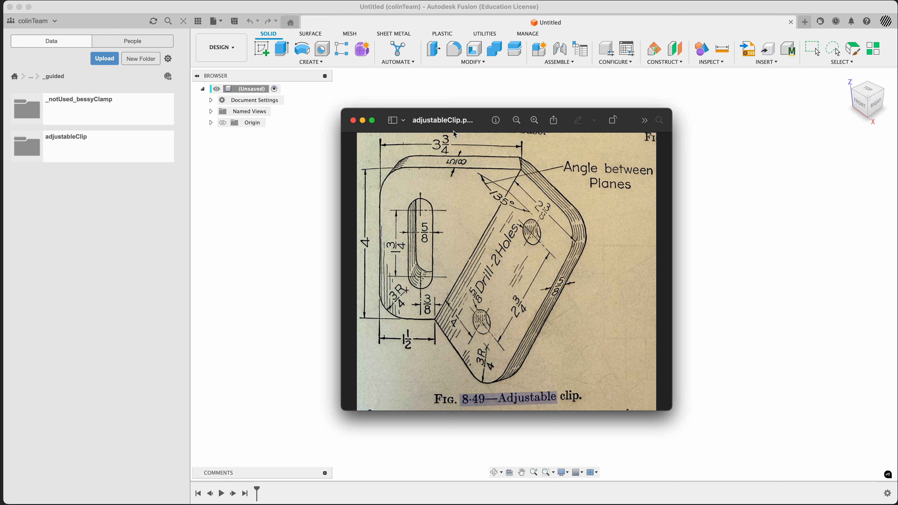
pyautogui.click(318, 260)
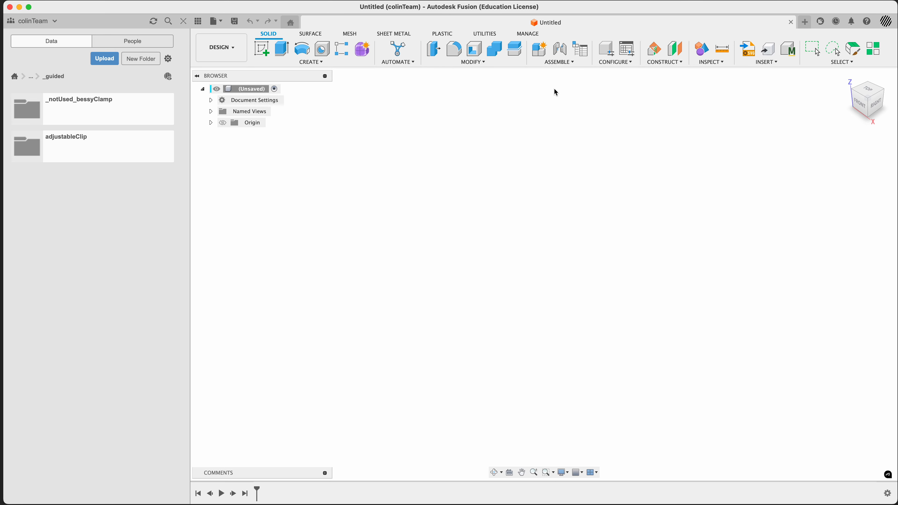
pyautogui.press('super+s')
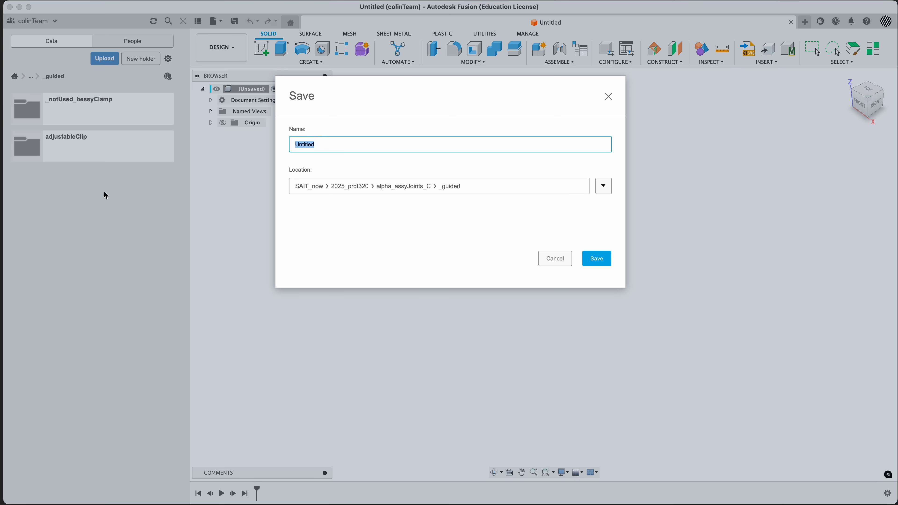
pyautogui.write('a')
pyautogui.write('djustableClip_20')
pyautogui.press('Return')
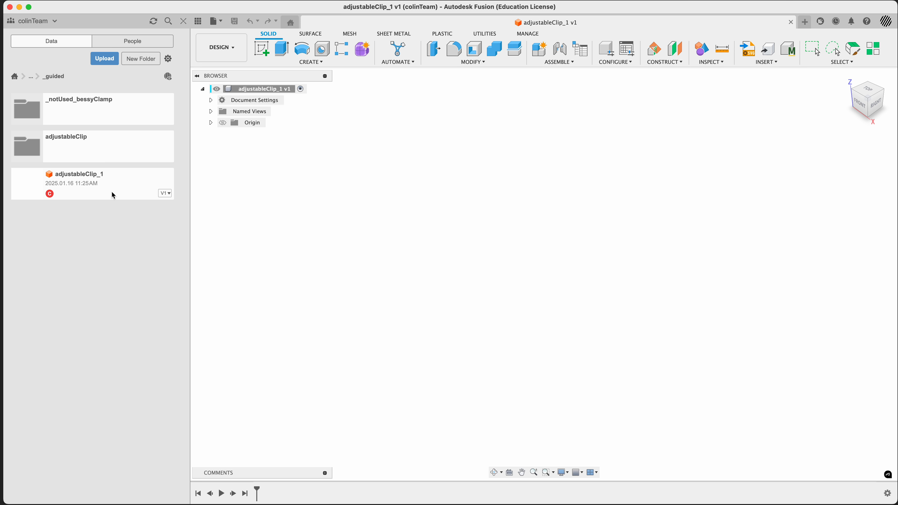
# Step: Hide the data panel and view the adjustable clip reference drawing
pyautogui.click(198, 21)
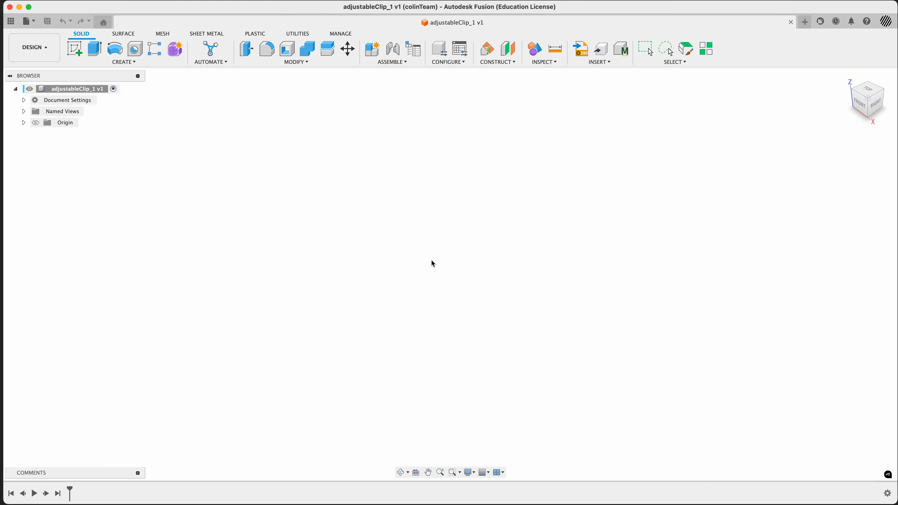
pyautogui.press('super+Tab')
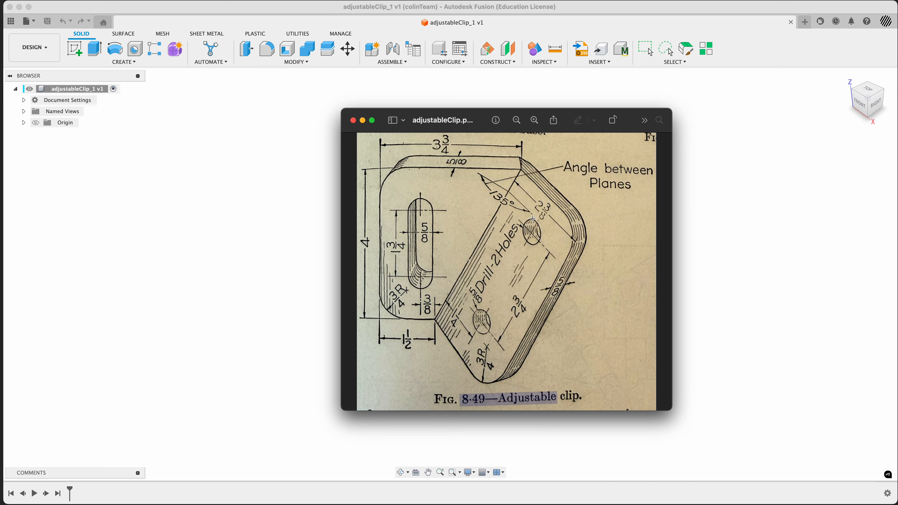
pyautogui.click(566, 399)
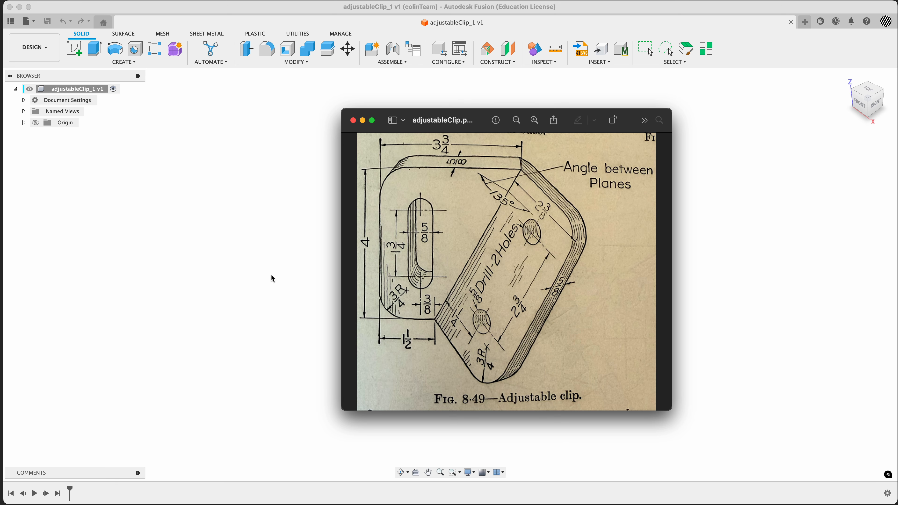
pyautogui.click(242, 248)
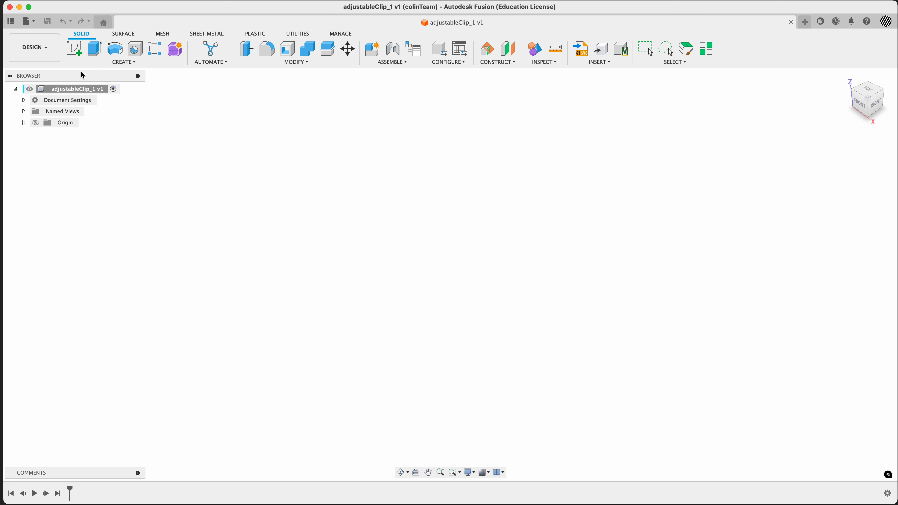
# Step: Start a new sketch on the front plane and orient the view to look straight at it
pyautogui.click(75, 48)
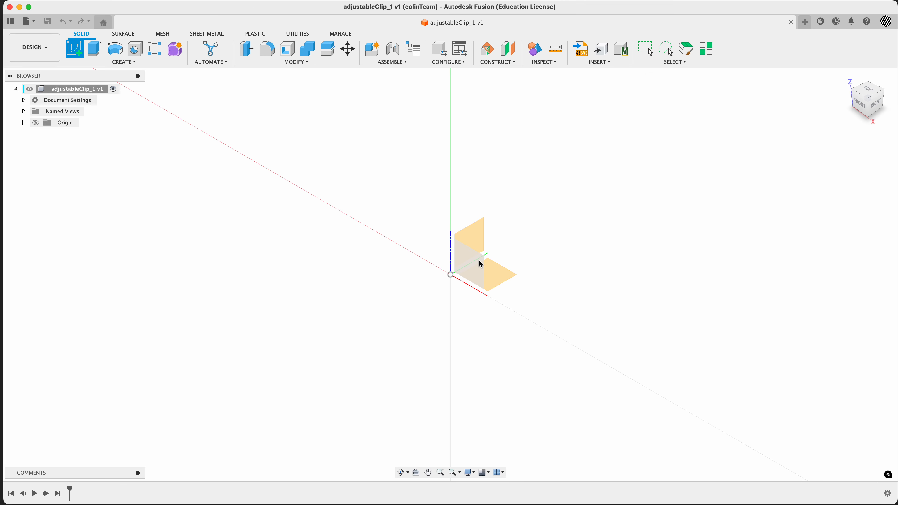
pyautogui.click(467, 264)
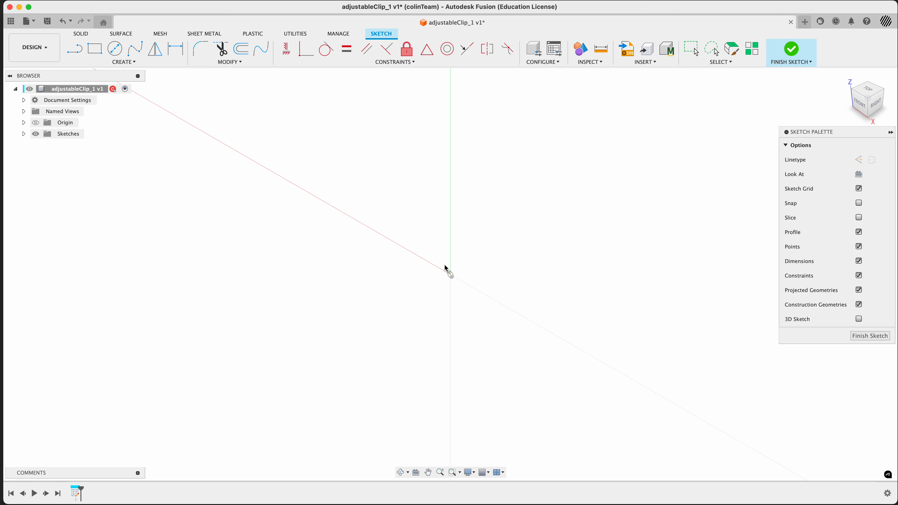
pyautogui.click(859, 175)
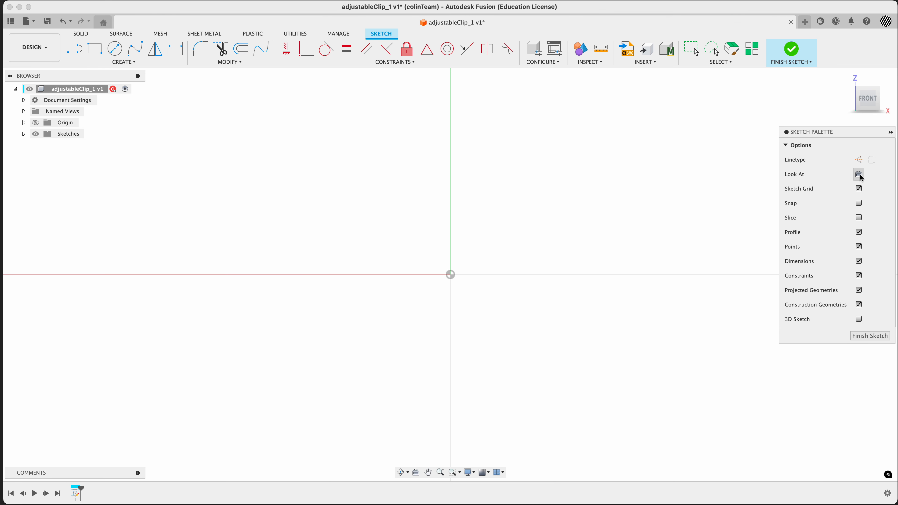
# Step: Draw a two-point rectangle about 78 mm wide and 92 mm tall around the origin
pyautogui.press('super+Tab')
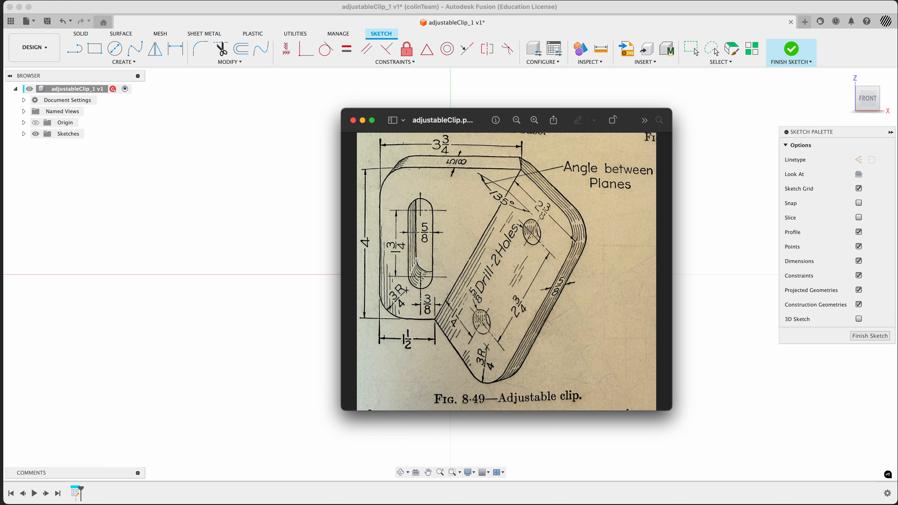
pyautogui.press('super+Tab')
pyautogui.click(94, 48)
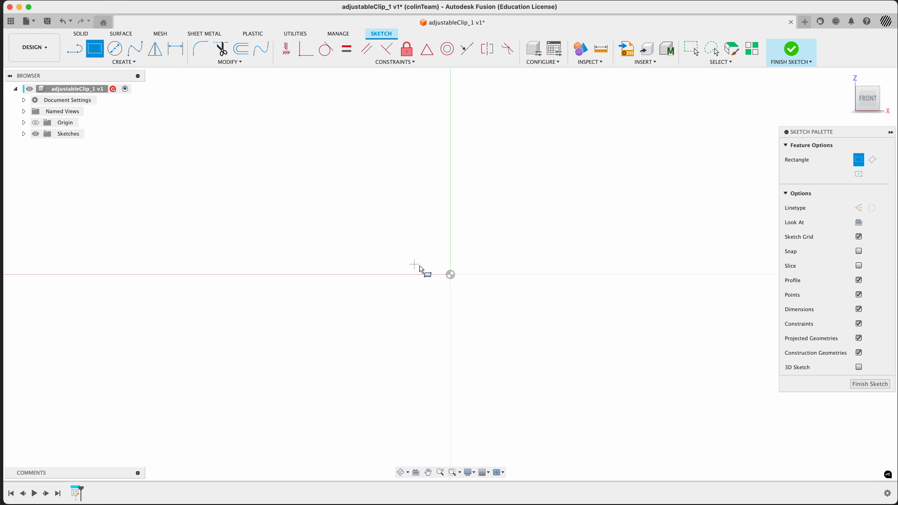
pyautogui.click(358, 190)
pyautogui.click(539, 404)
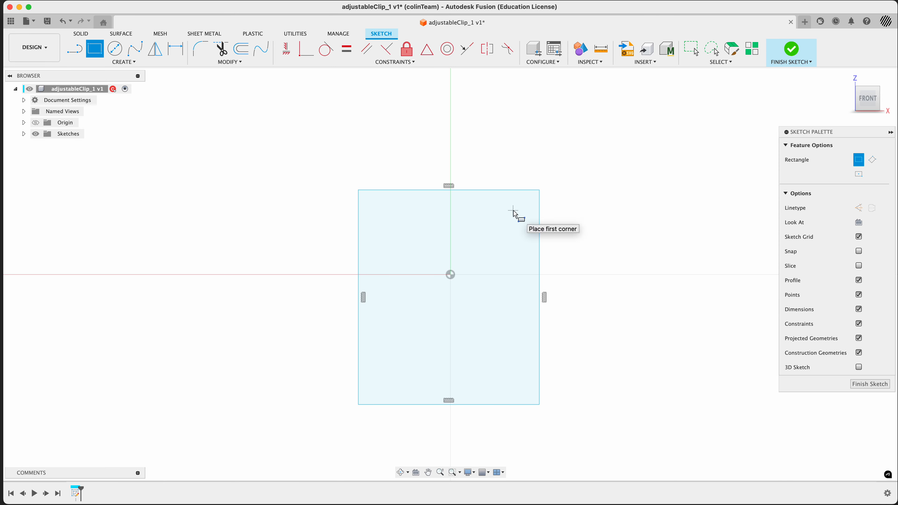
pyautogui.press('d')
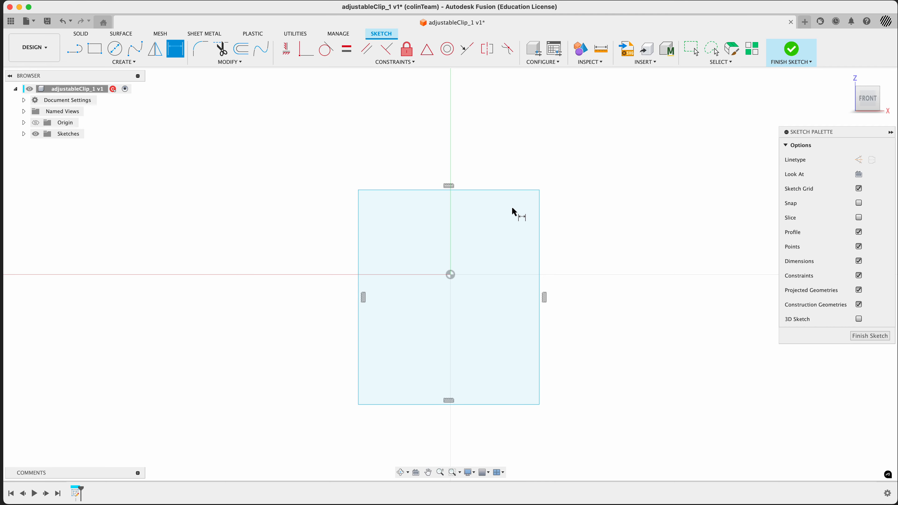
pyautogui.click(492, 190)
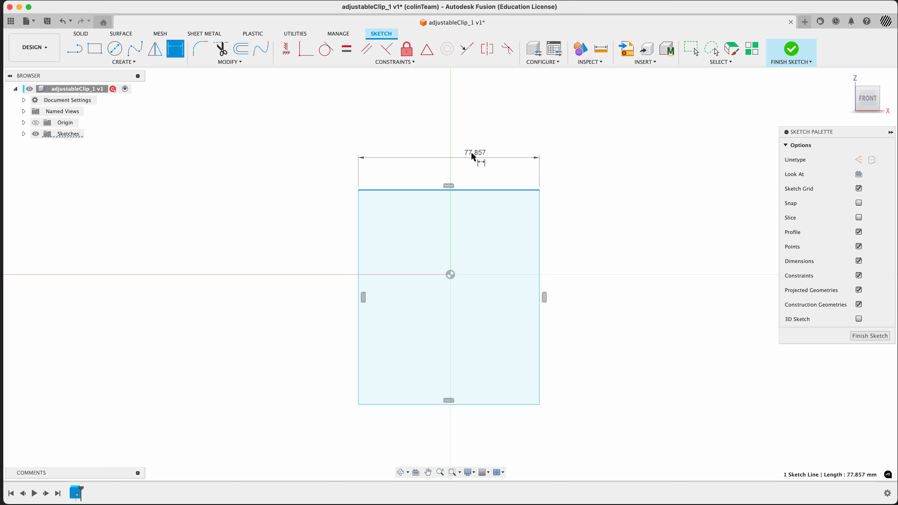
pyautogui.press('Escape')
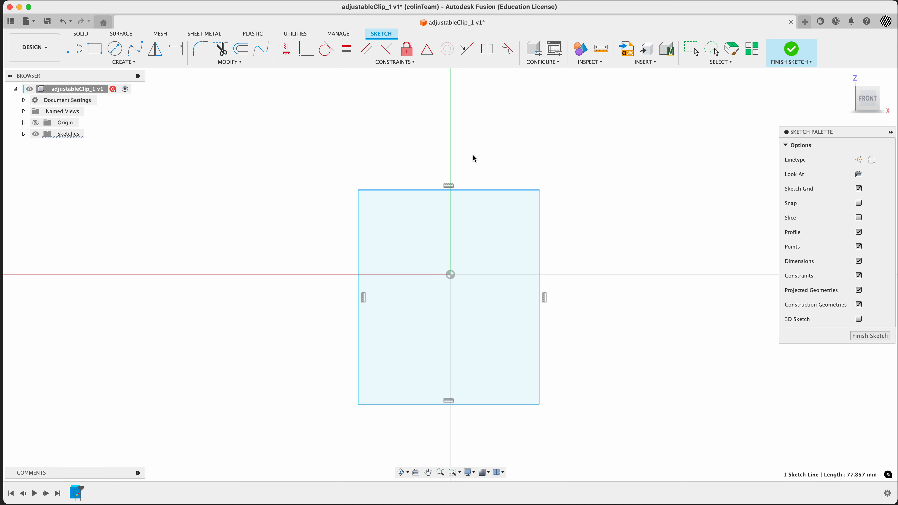
pyautogui.press('Escape')
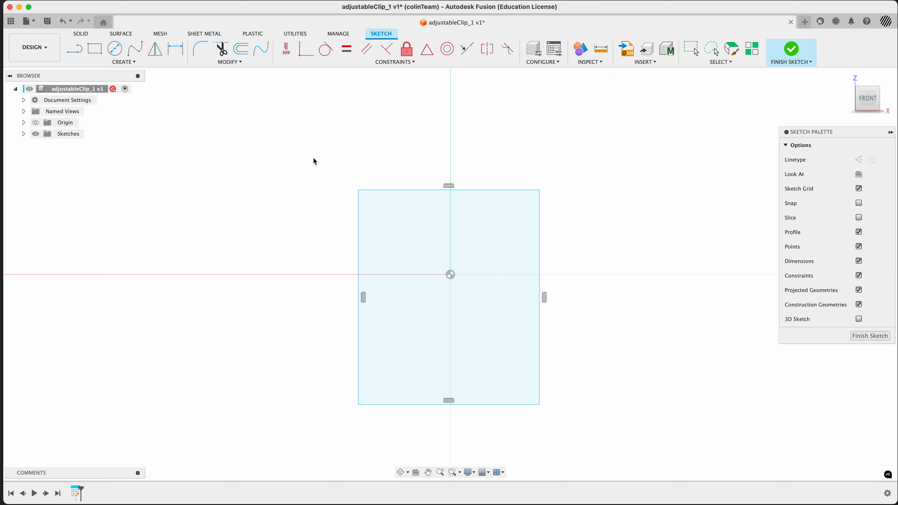
# Step: Change the document's active units from millimetres to inches
pyautogui.click(23, 100)
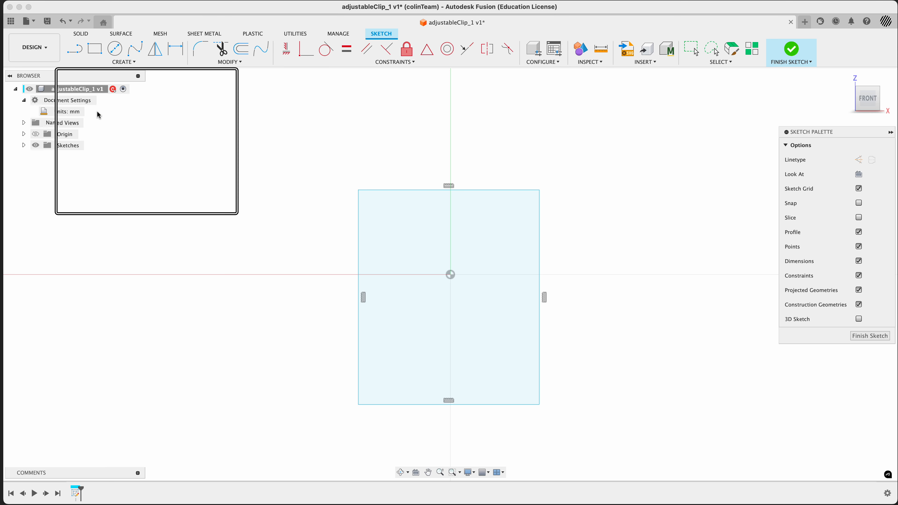
pyautogui.click(87, 111)
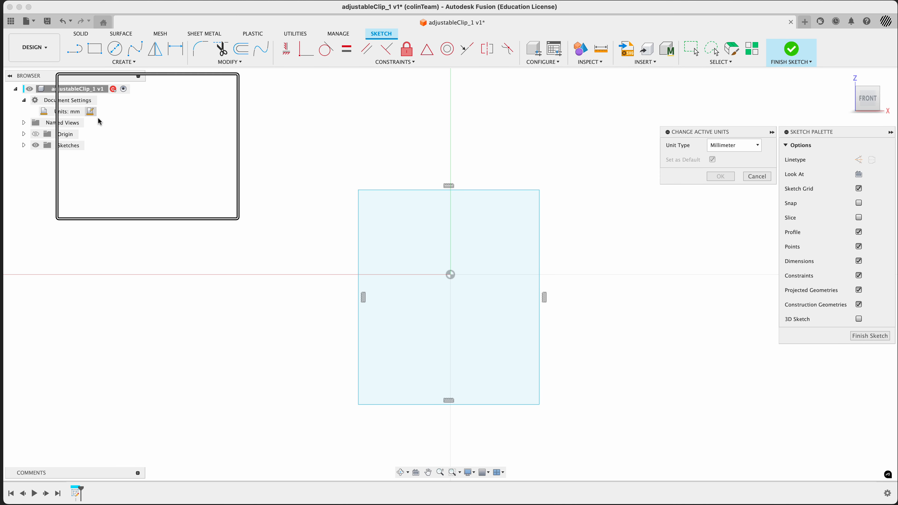
pyautogui.click(727, 147)
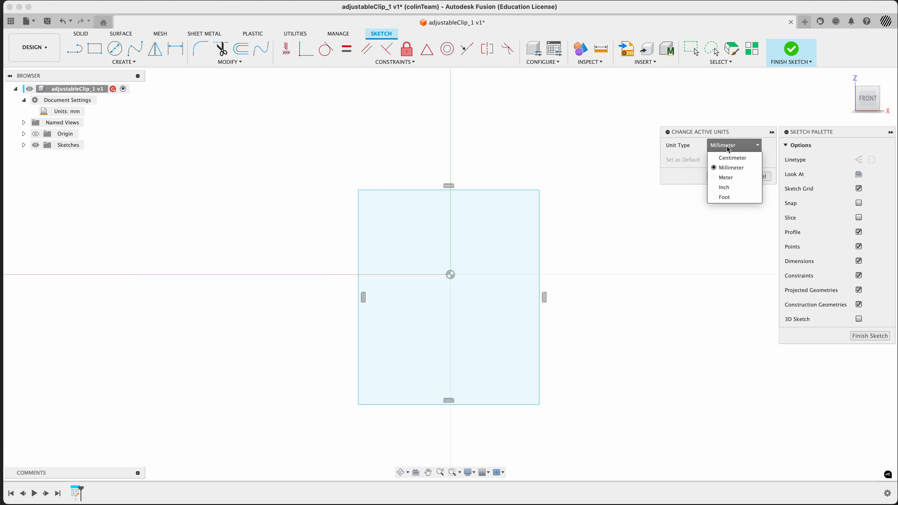
pyautogui.click(731, 188)
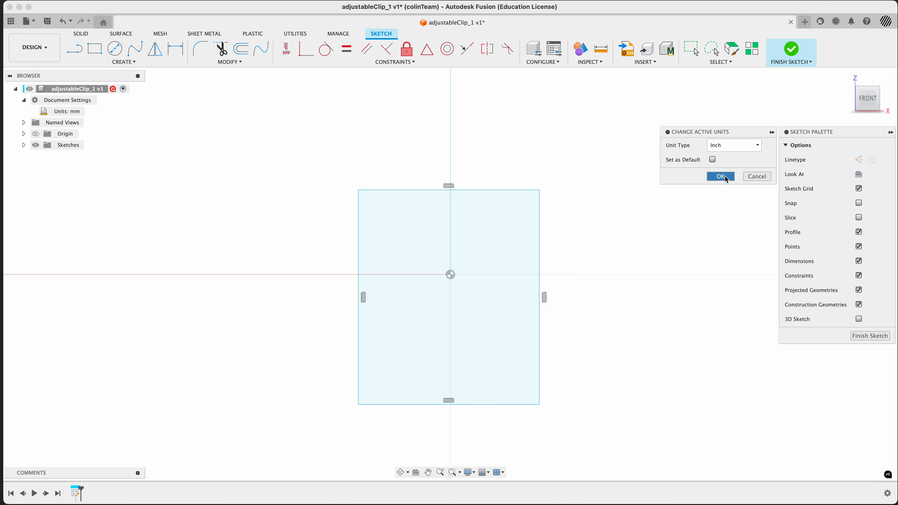
pyautogui.click(725, 176)
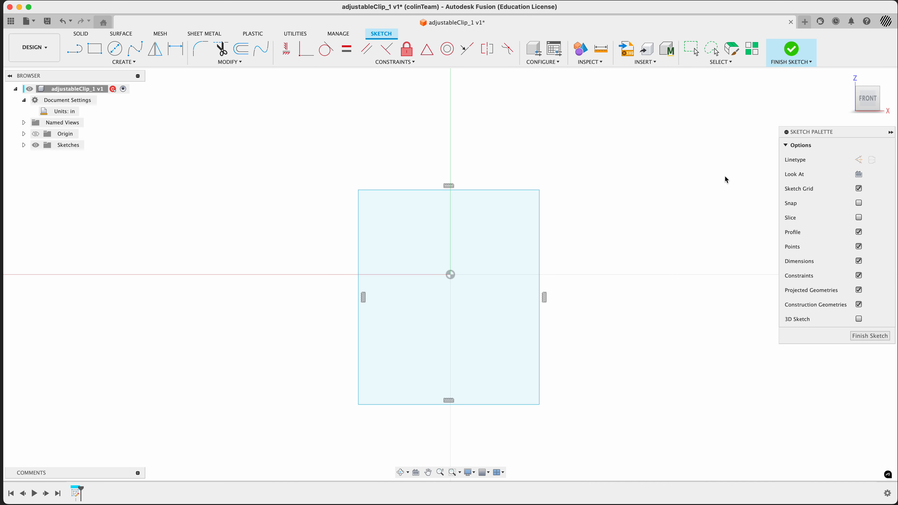
# Step: Dimension the distance between the rectangle's top and bottom edges as 4 in
pyautogui.press('super+Tab')
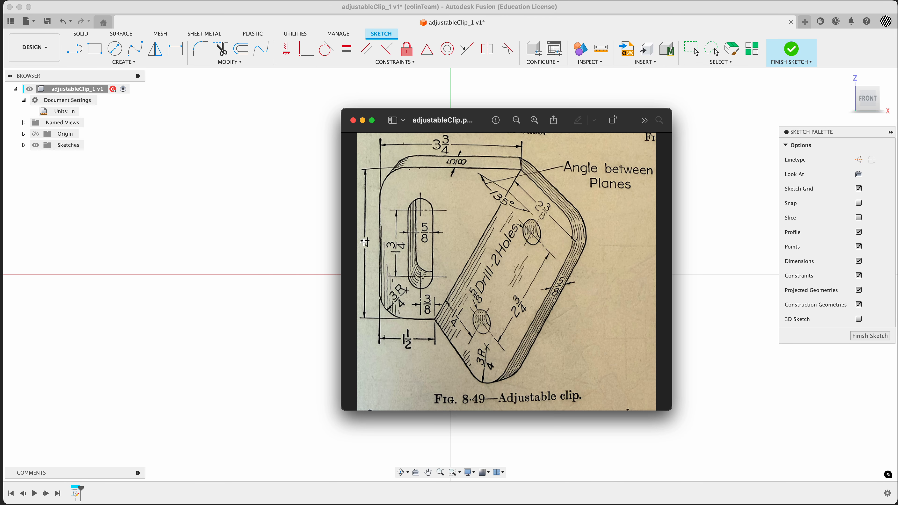
pyautogui.press('super+Tab')
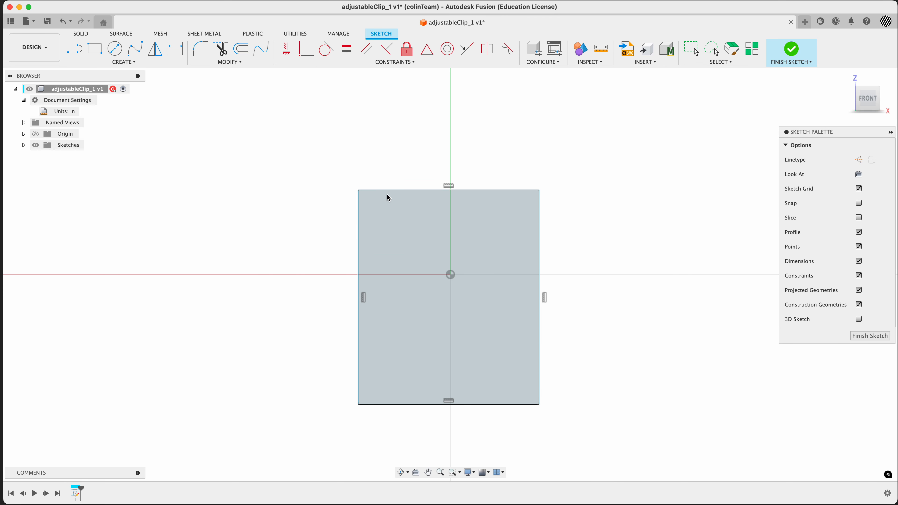
pyautogui.press('d')
pyautogui.click(392, 191)
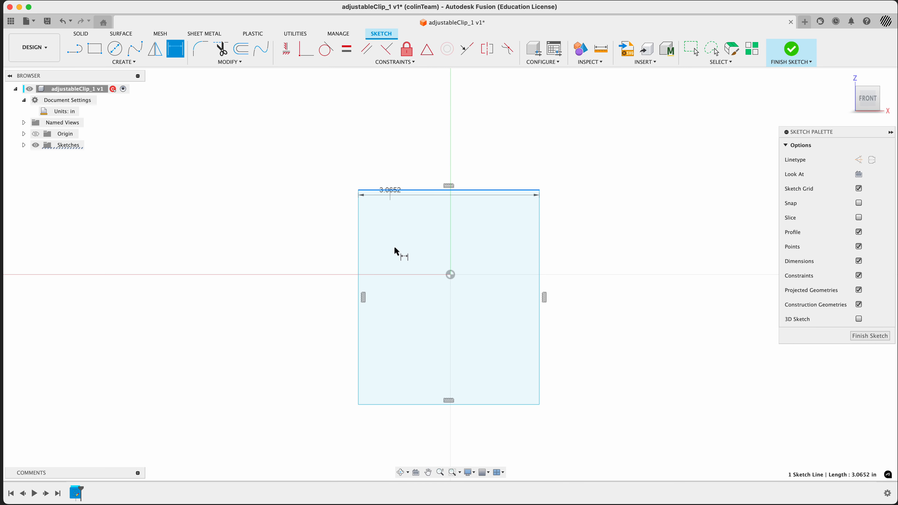
pyautogui.click(413, 406)
pyautogui.click(324, 305)
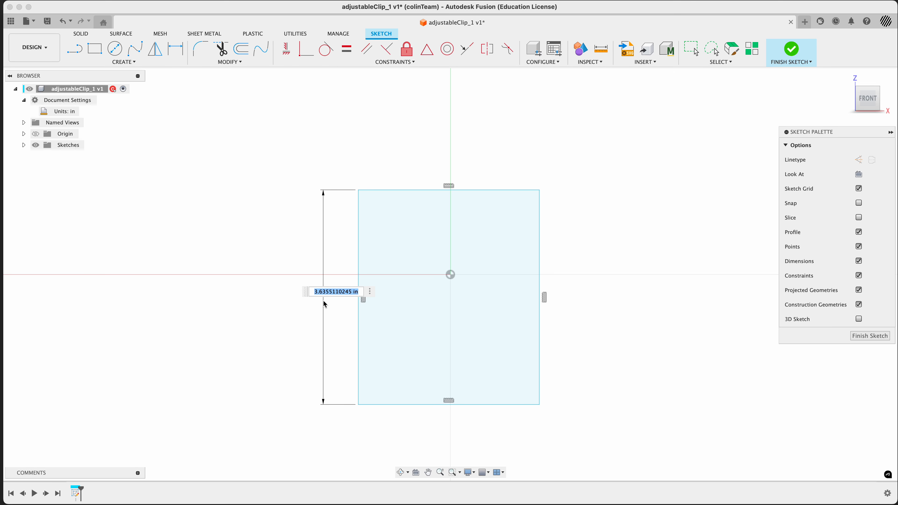
pyautogui.write('4')
pyautogui.press('Return')
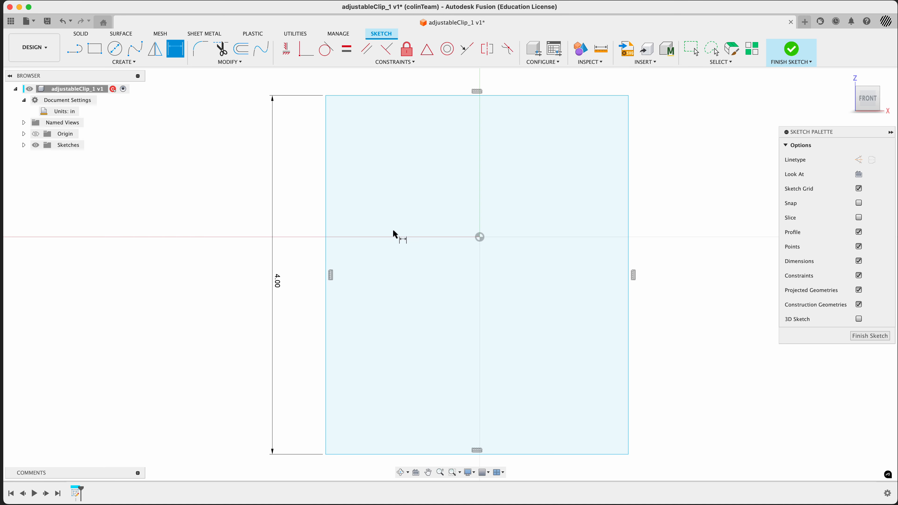
# Step: Dimension the distance between the rectangle's left and right edges as 3 3/4 in
pyautogui.scroll(-3, 398, 219)
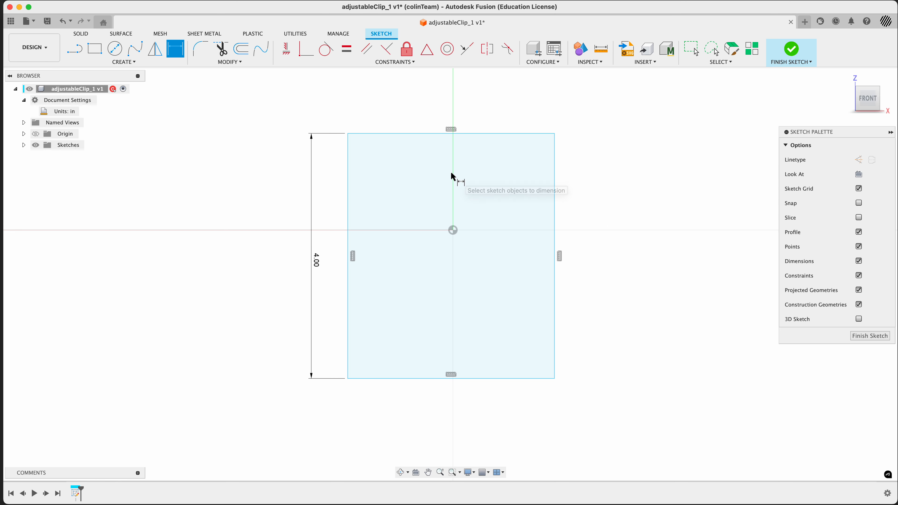
pyautogui.press('super+Tab')
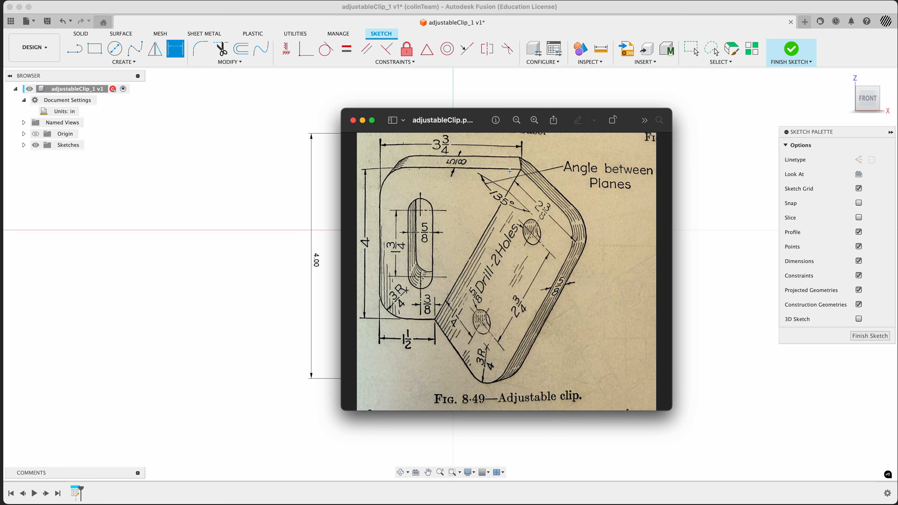
pyautogui.press('super+Tab')
pyautogui.click(347, 204)
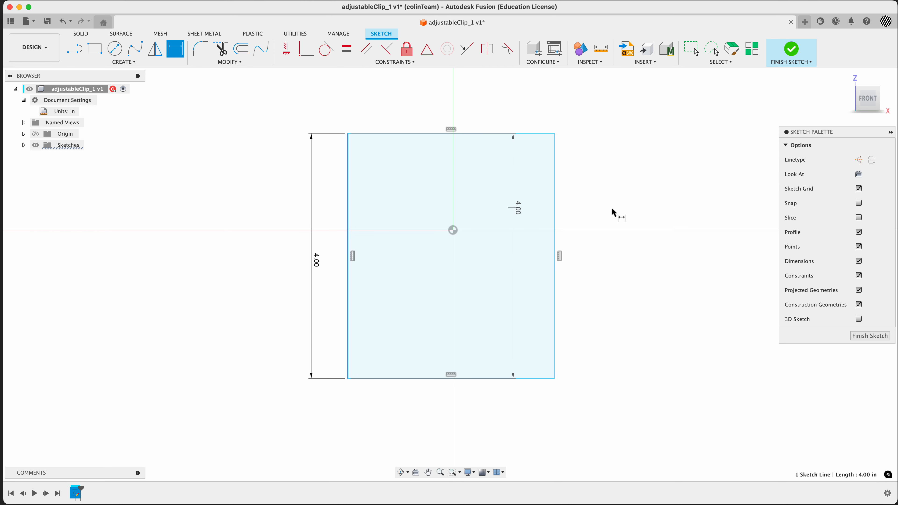
pyautogui.click(554, 213)
pyautogui.click(458, 107)
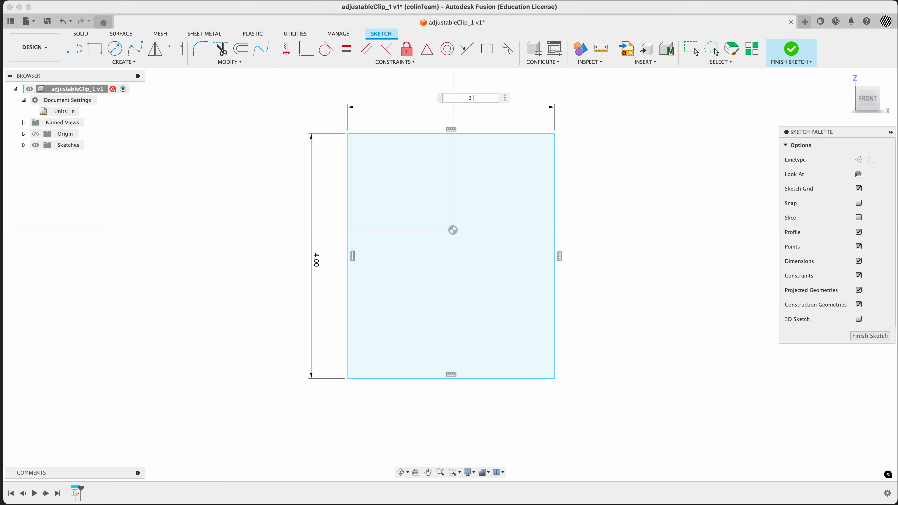
pyautogui.write('3 3/4')
pyautogui.press('Return')
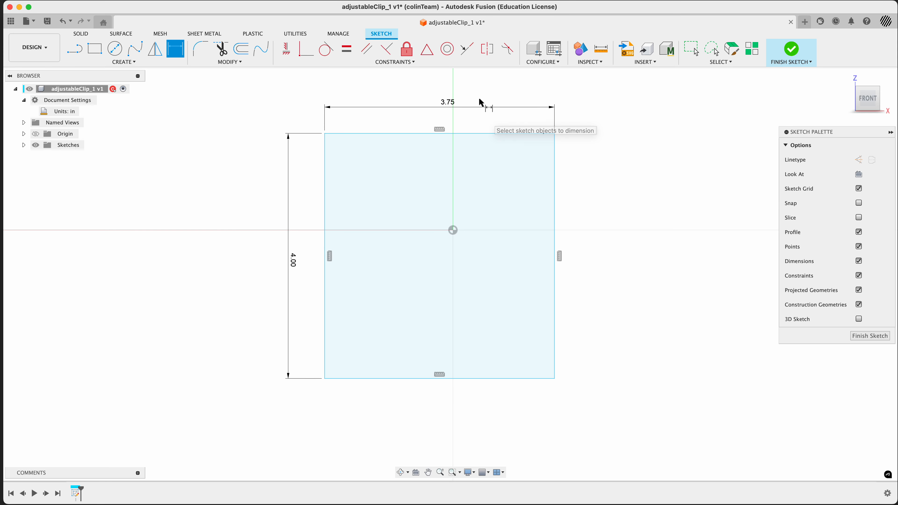
pyautogui.doubleClick(446, 102)
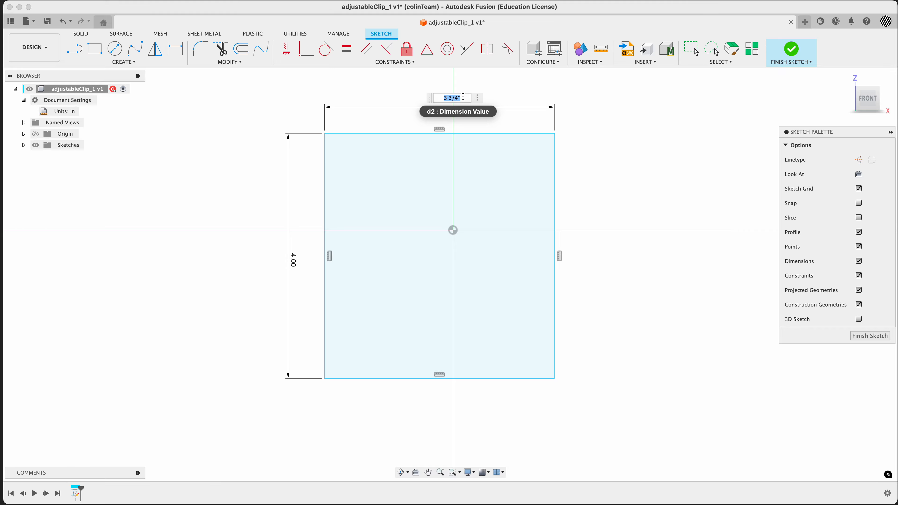
pyautogui.press('Return')
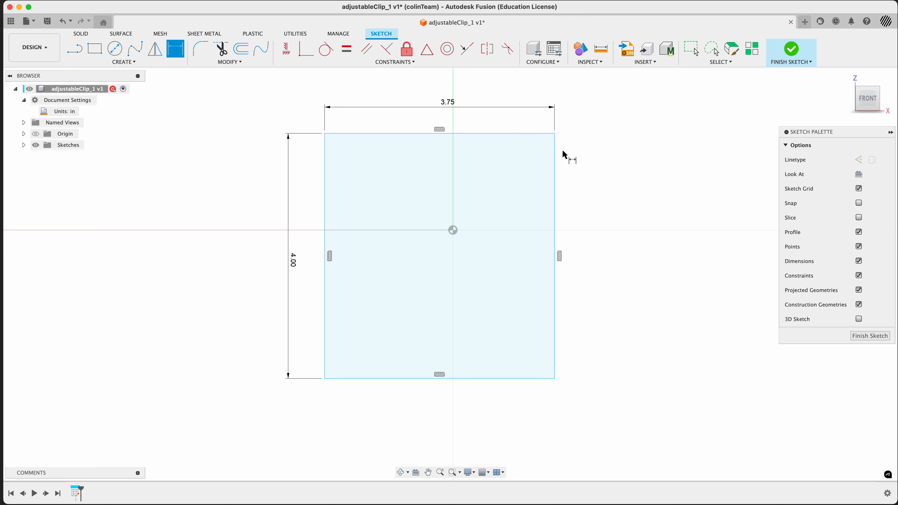
# Step: Check the reference drawing, then draw a line from the rectangle's bottom edge to its top-right corner
pyautogui.press('super+Tab')
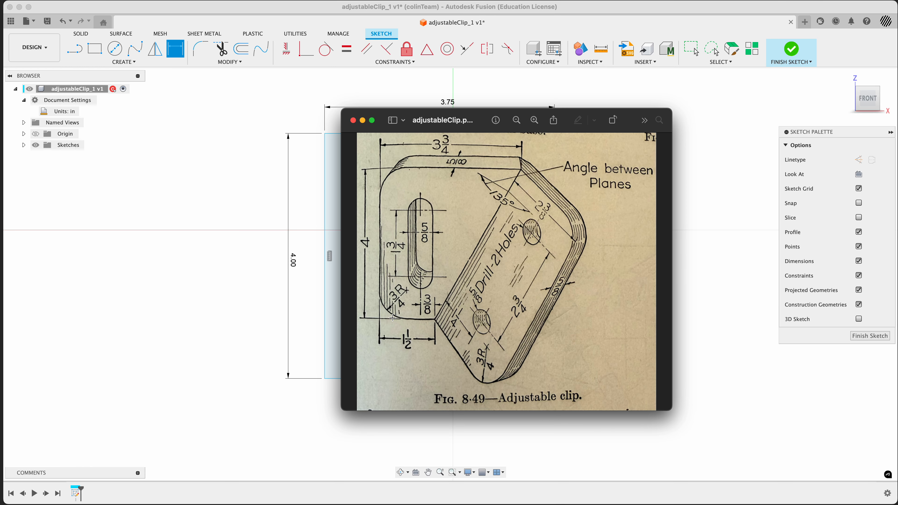
pyautogui.press('super+Tab')
pyautogui.press('l')
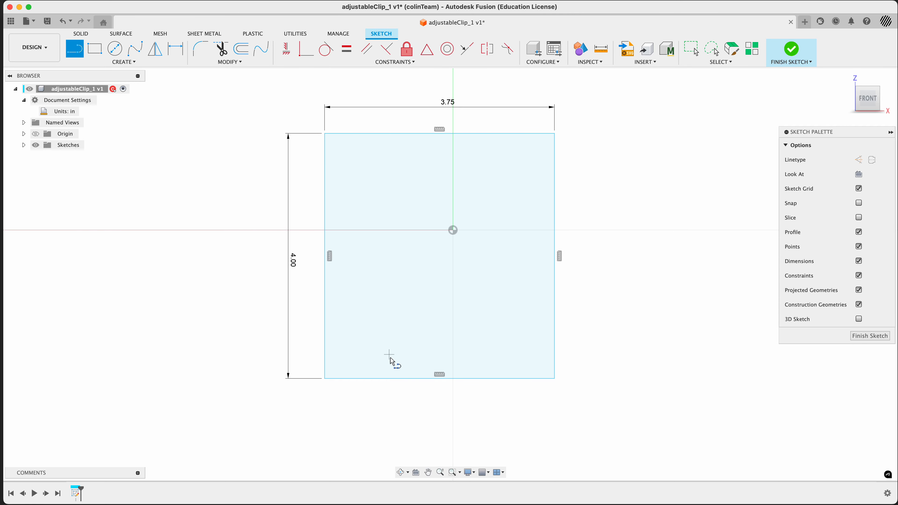
pyautogui.click(352, 378)
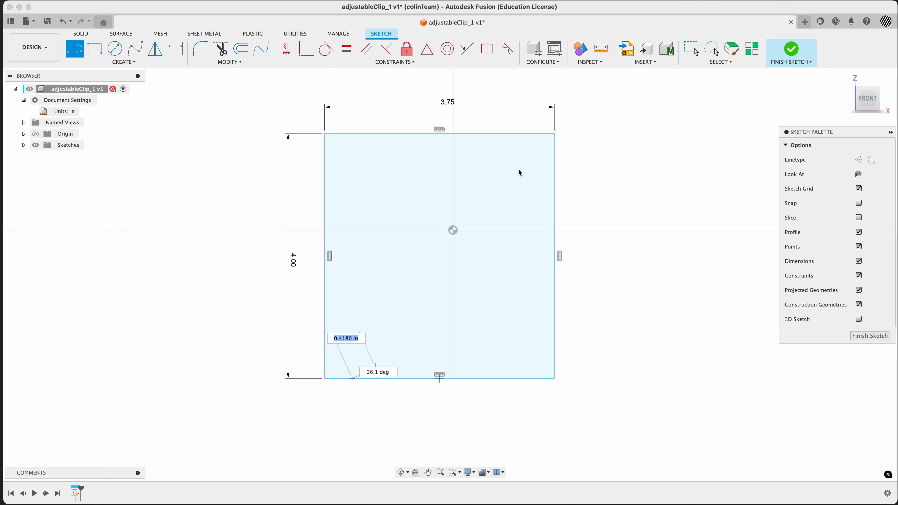
pyautogui.doubleClick(554, 134)
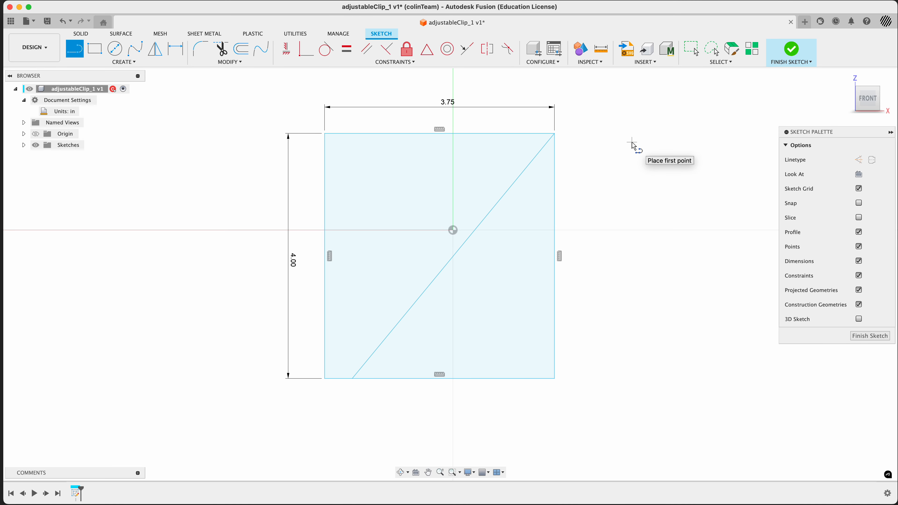
# Step: Dimension the distance from the rectangle's left edge to the angled line's lower endpoint as 1 1/2 in
pyautogui.press('super+Tab')
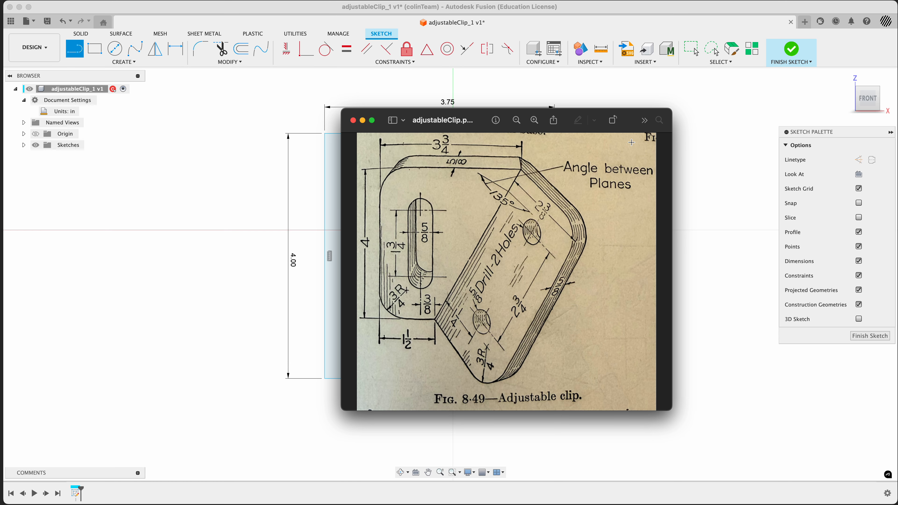
pyautogui.press('super+Tab')
pyautogui.press('d')
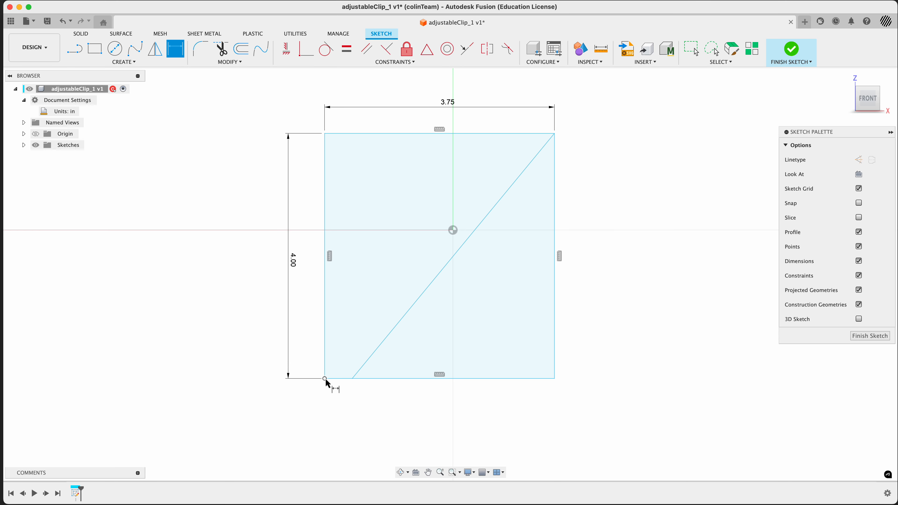
pyautogui.click(325, 359)
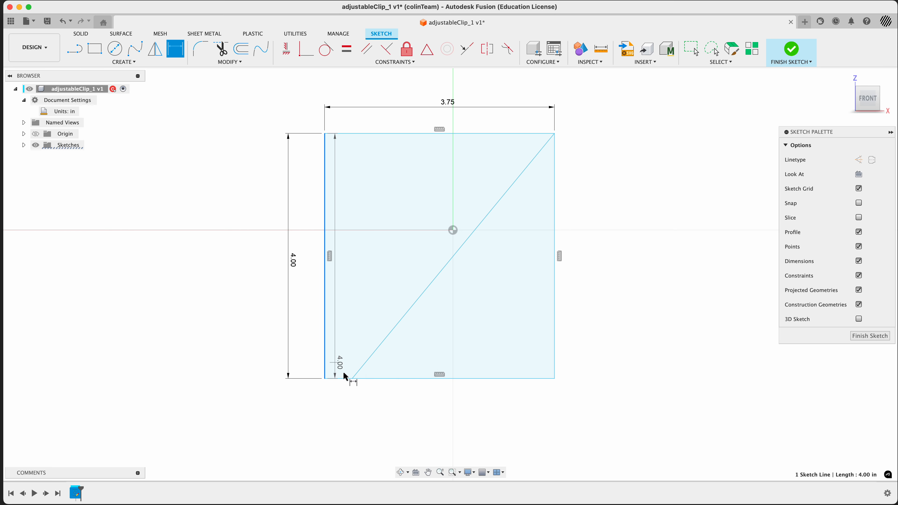
pyautogui.click(351, 377)
pyautogui.click(343, 406)
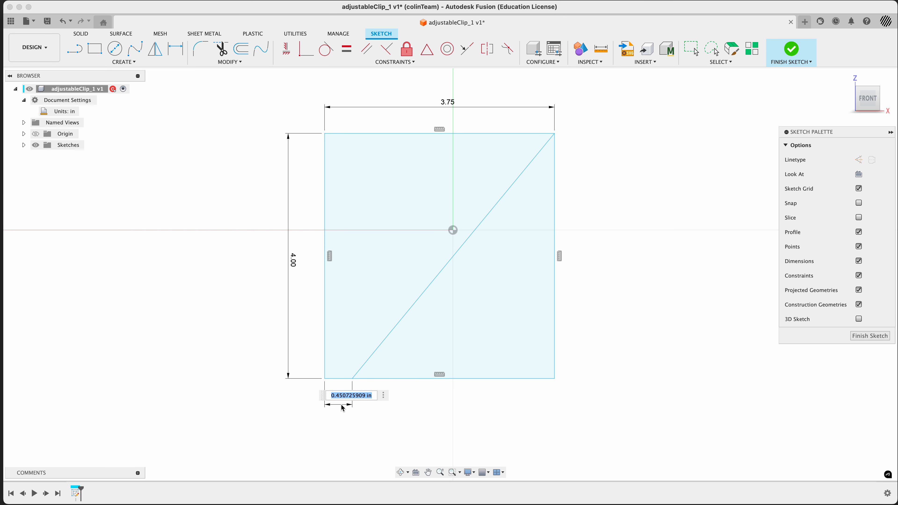
pyautogui.write('1 1/5')
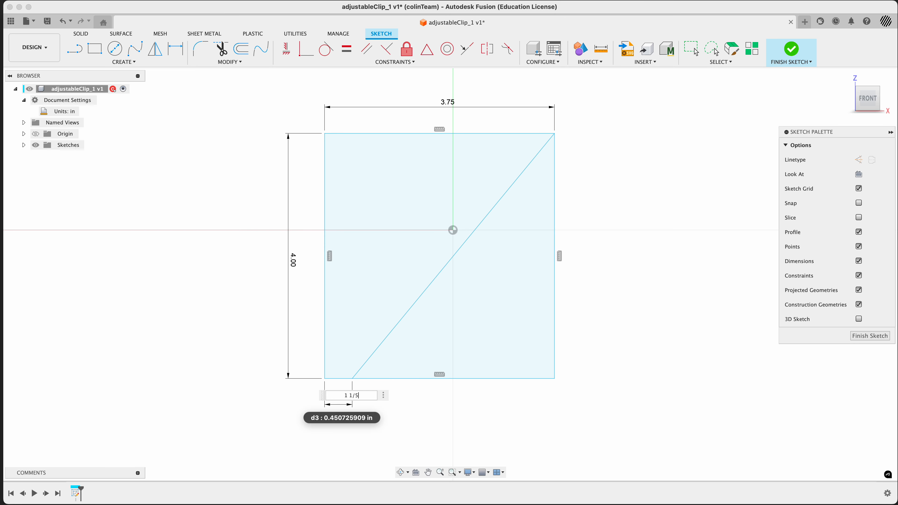
pyautogui.press('BackSpace')
pyautogui.write('2')
pyautogui.press('Return')
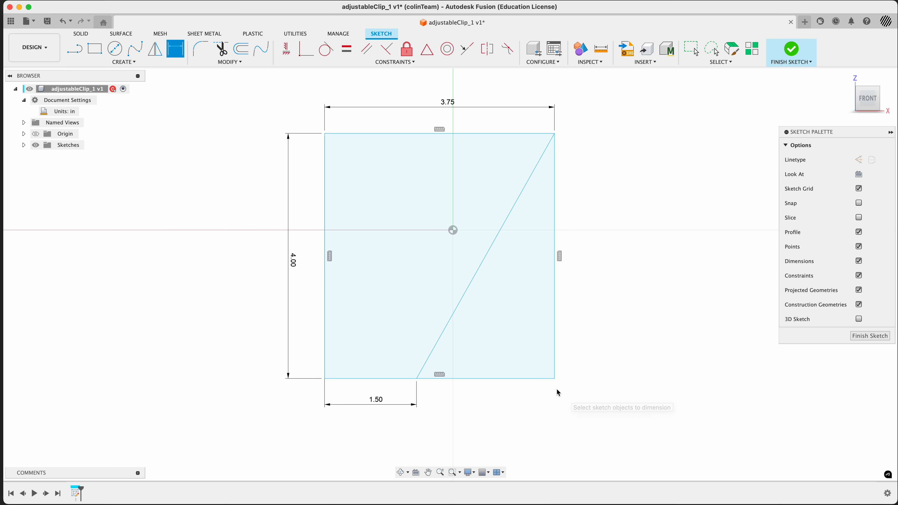
# Step: Constrain the origin to the midpoint of the angled line with a Midpoint constraint
pyautogui.press('super+Tab')
pyautogui.press('super+Tab')
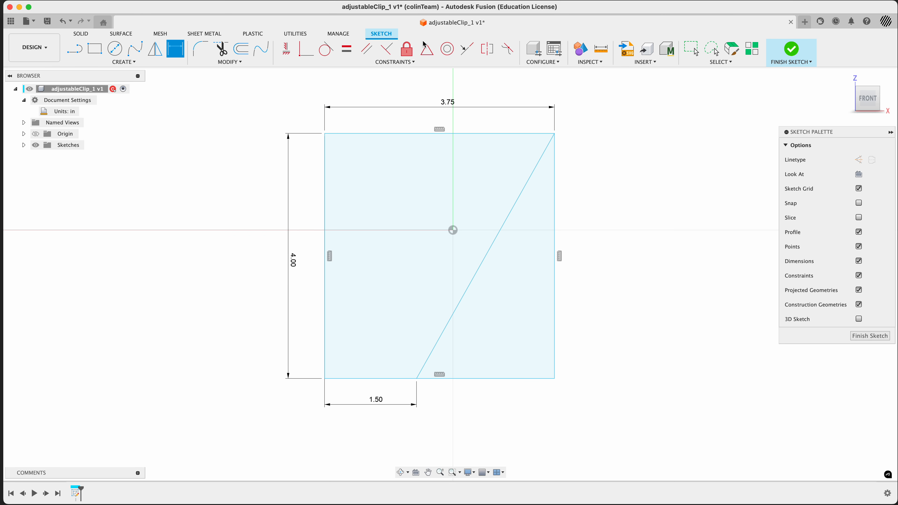
pyautogui.click(427, 49)
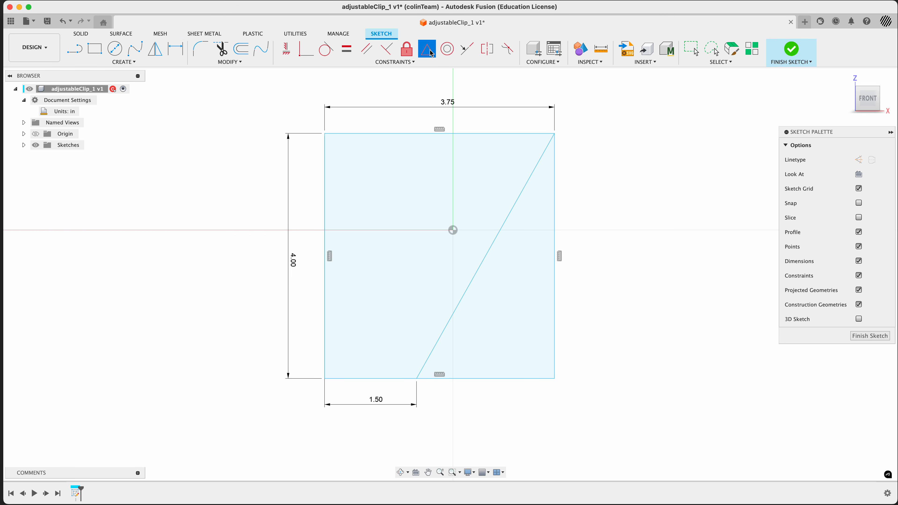
pyautogui.click(452, 231)
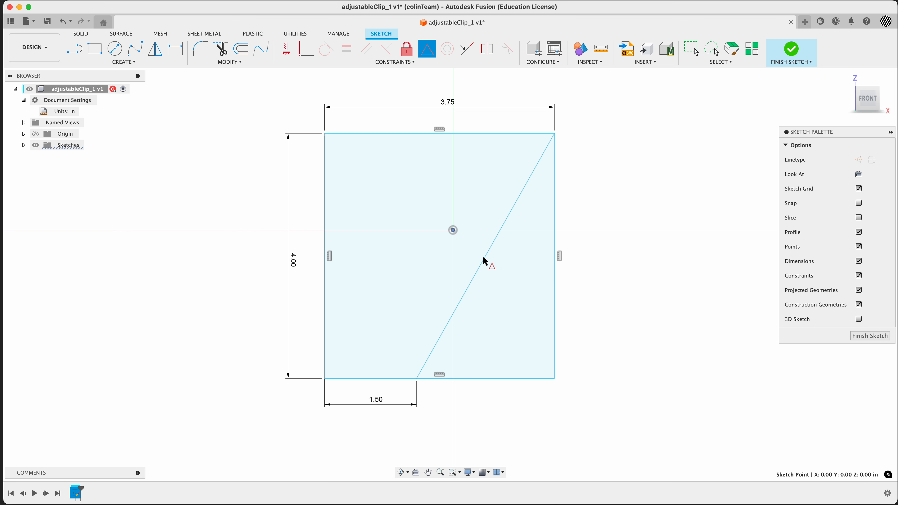
pyautogui.click(483, 260)
pyautogui.scroll(-5, 626, 255)
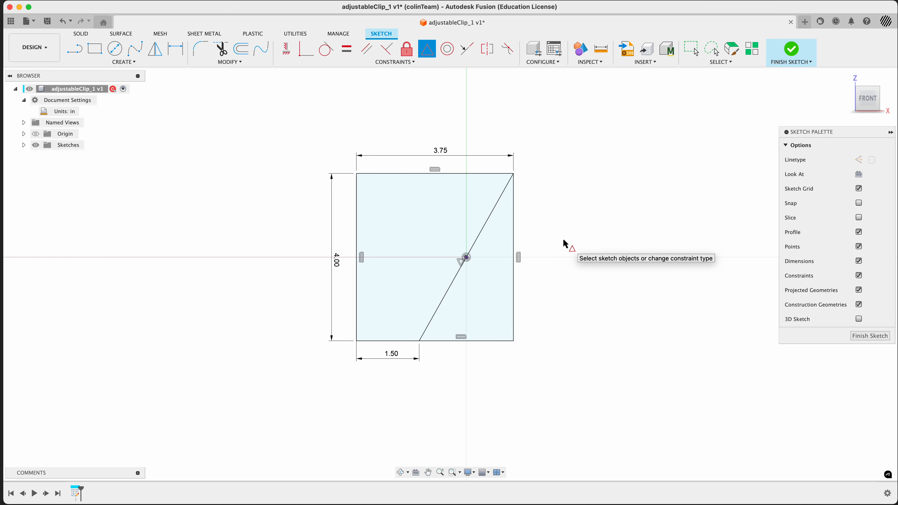
pyautogui.press('super+Tab')
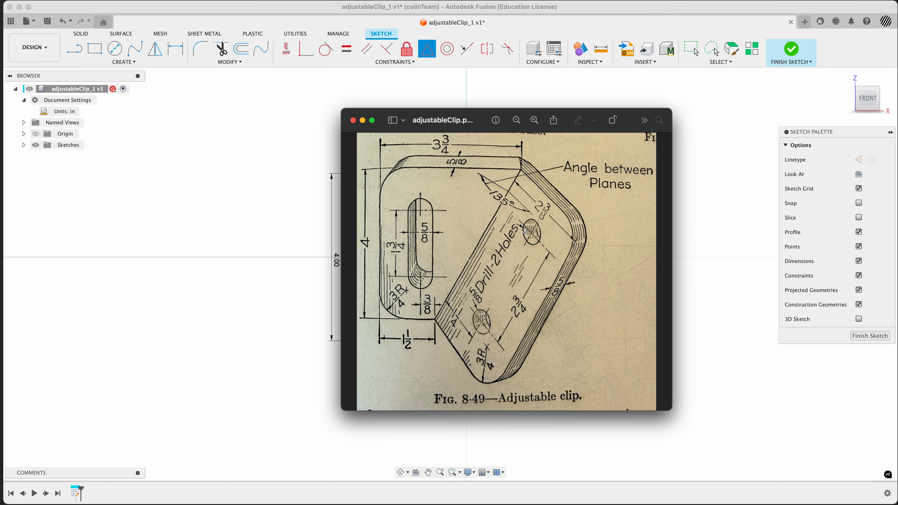
pyautogui.press('super+Tab')
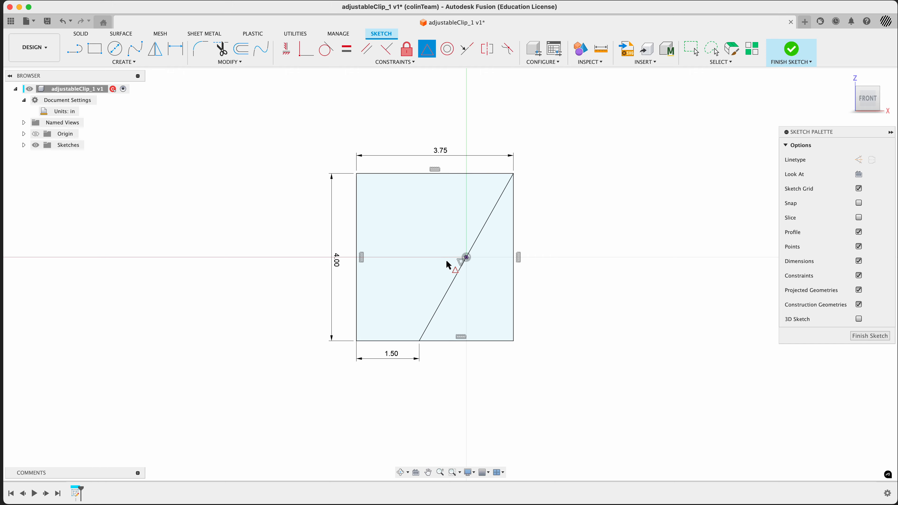
pyautogui.press('Escape')
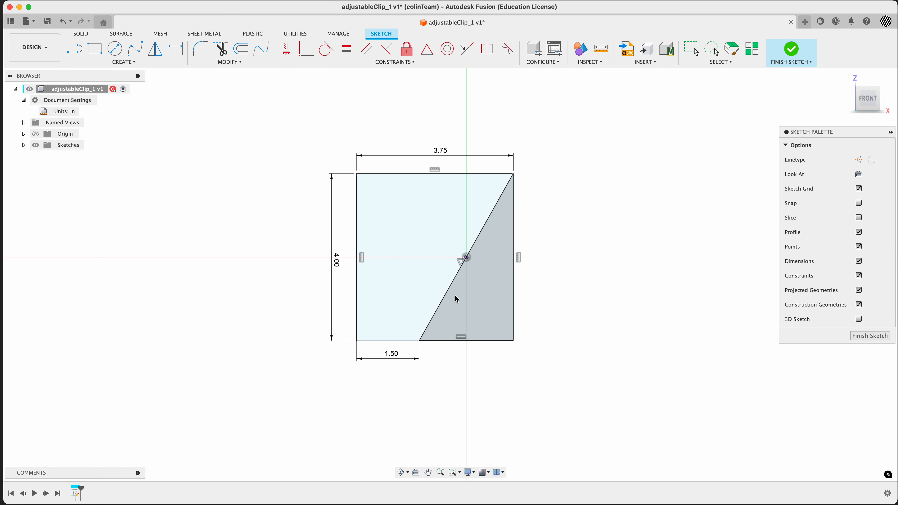
# Step: Convert the rectangle's right edge into a construction line
pyautogui.click(450, 284)
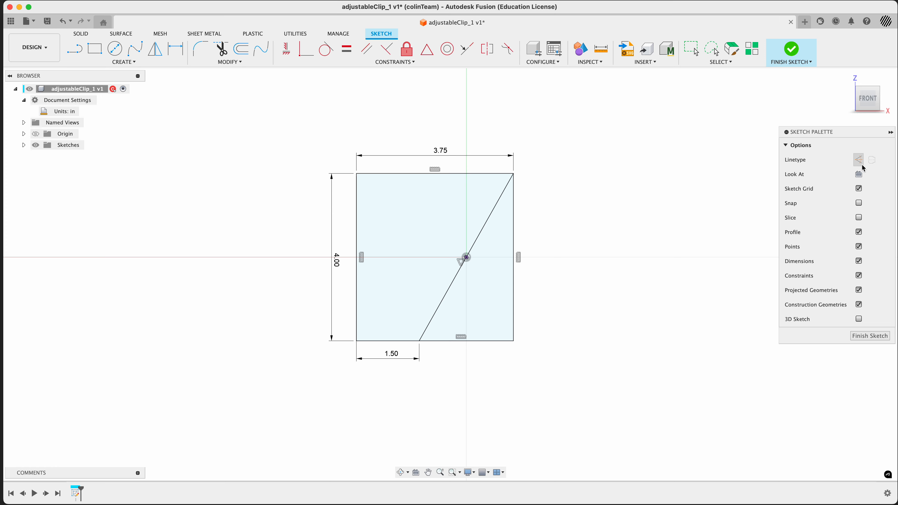
pyautogui.click(513, 236)
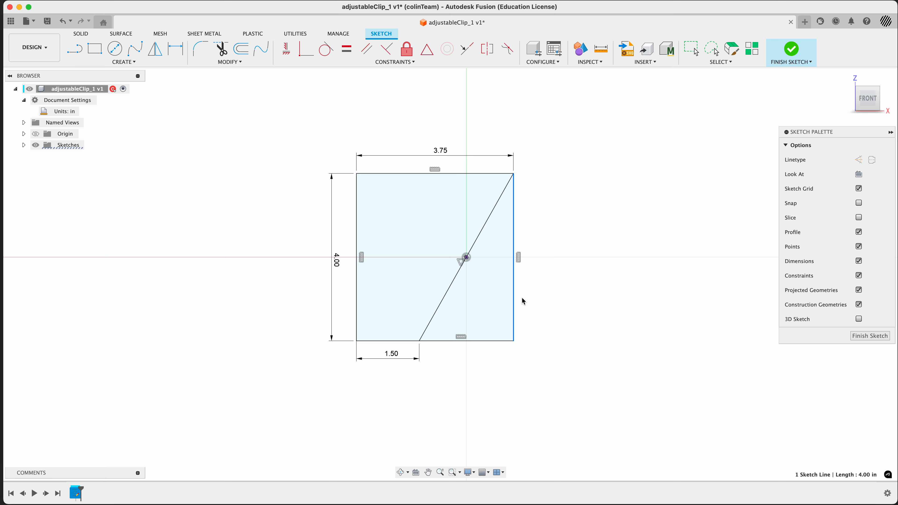
pyautogui.press('x')
pyautogui.click(541, 295)
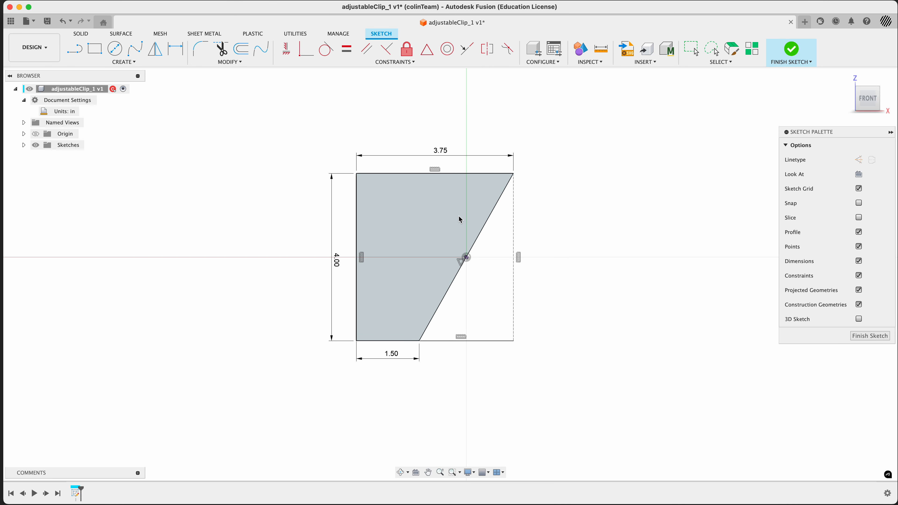
# Step: Toggle the right edge back to a normal line and undo that change
pyautogui.click(514, 318)
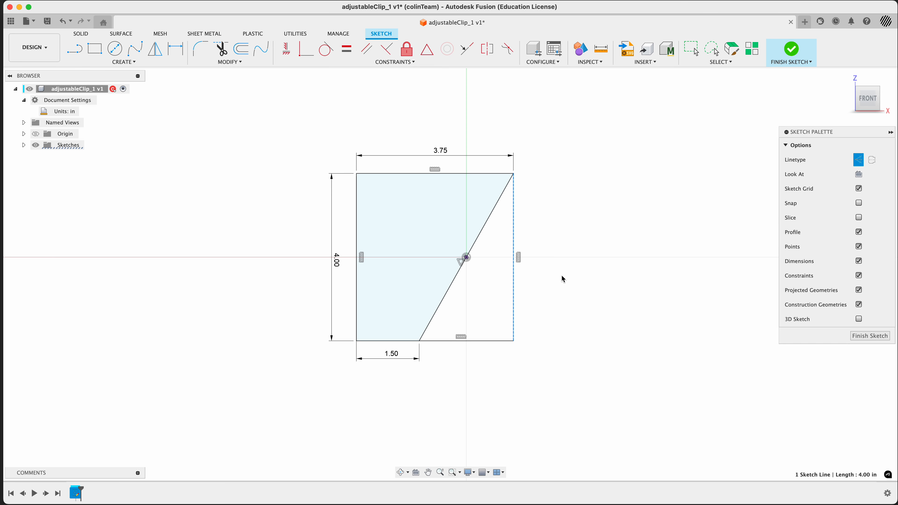
pyautogui.click(479, 316)
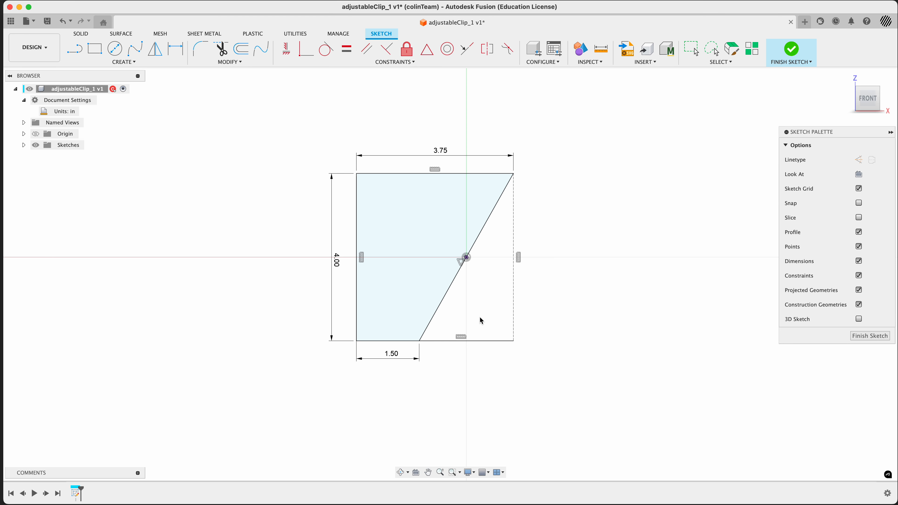
pyautogui.click(515, 304)
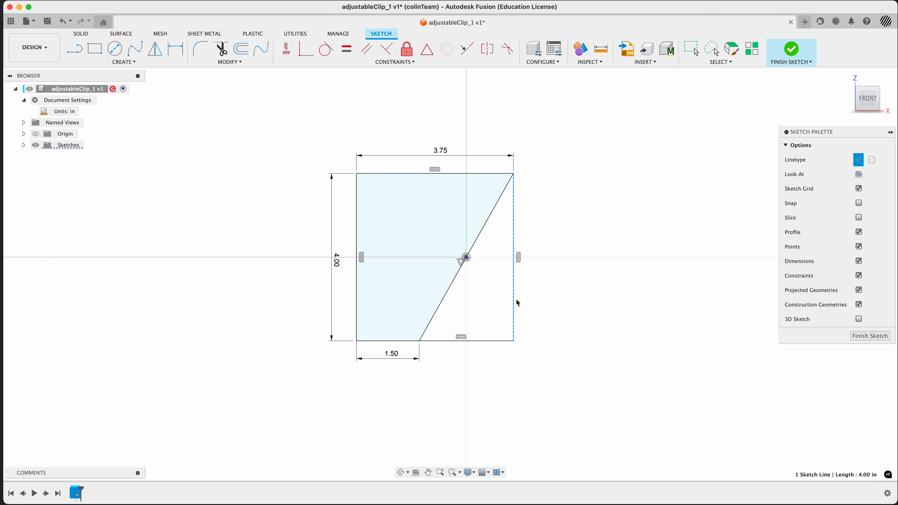
pyautogui.press('x')
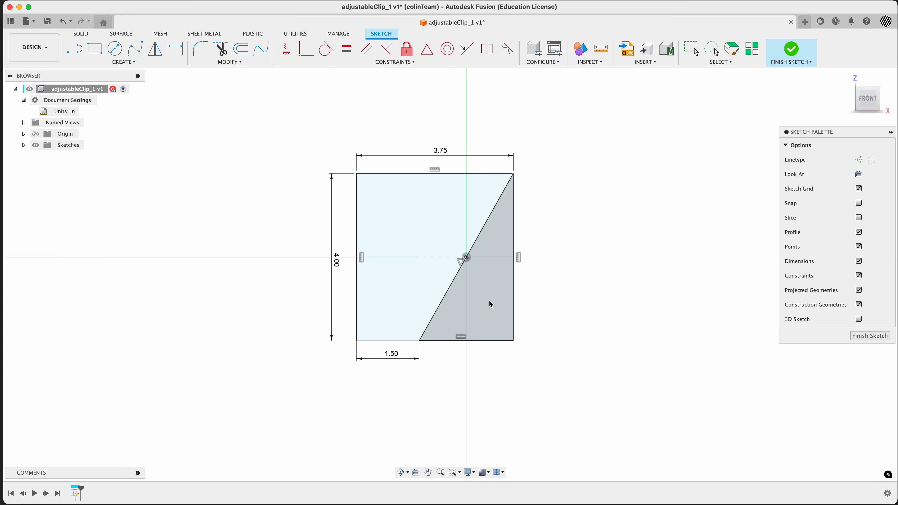
pyautogui.press('super+z')
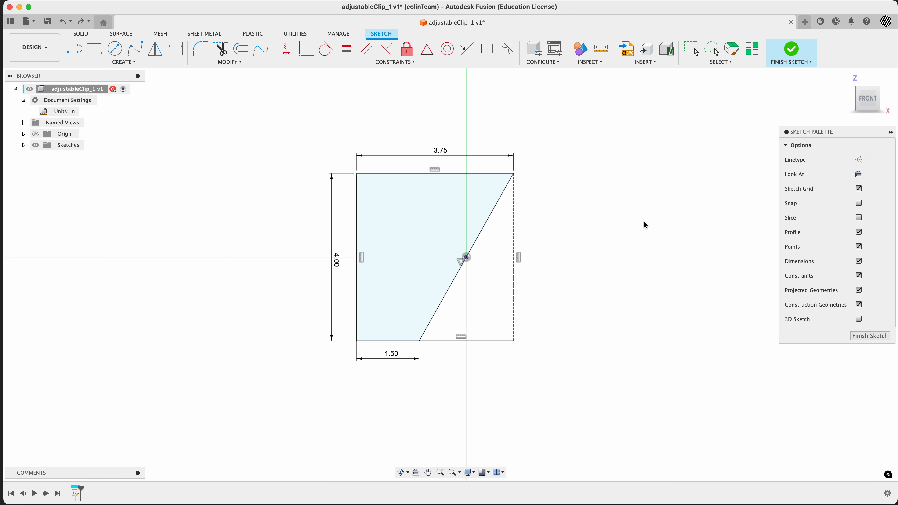
pyautogui.press('super+space')
pyautogui.write('curs')
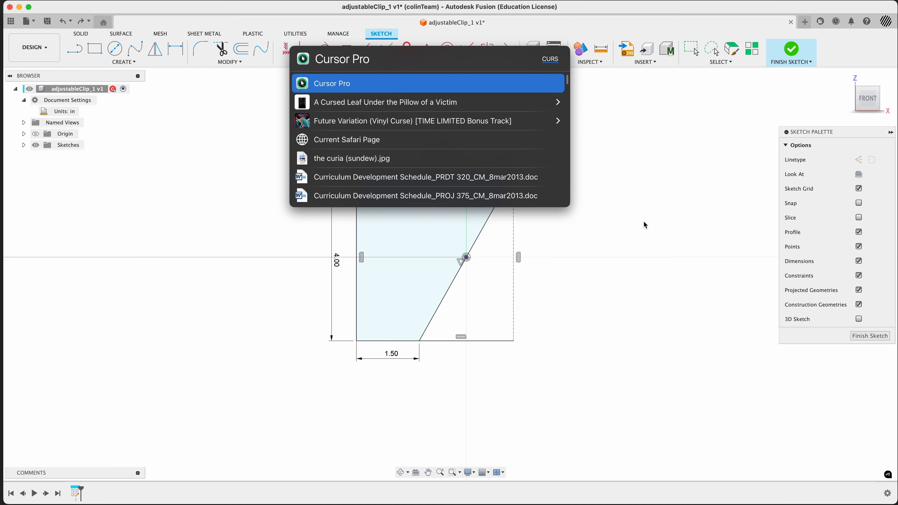
pyautogui.press('Return')
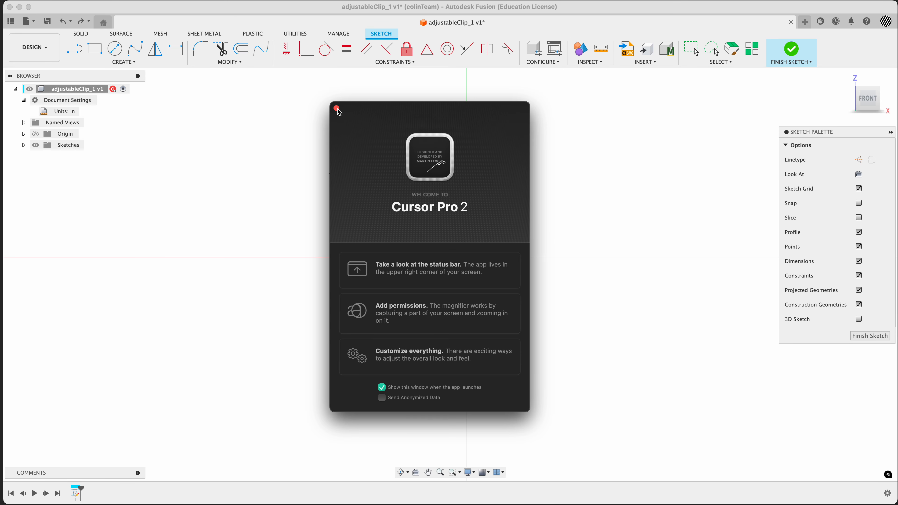
pyautogui.click(337, 108)
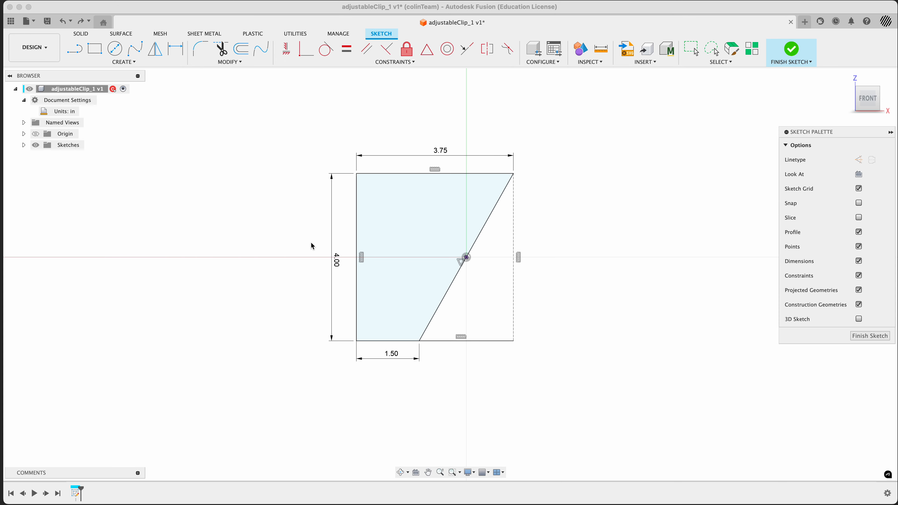
pyautogui.click(181, 357)
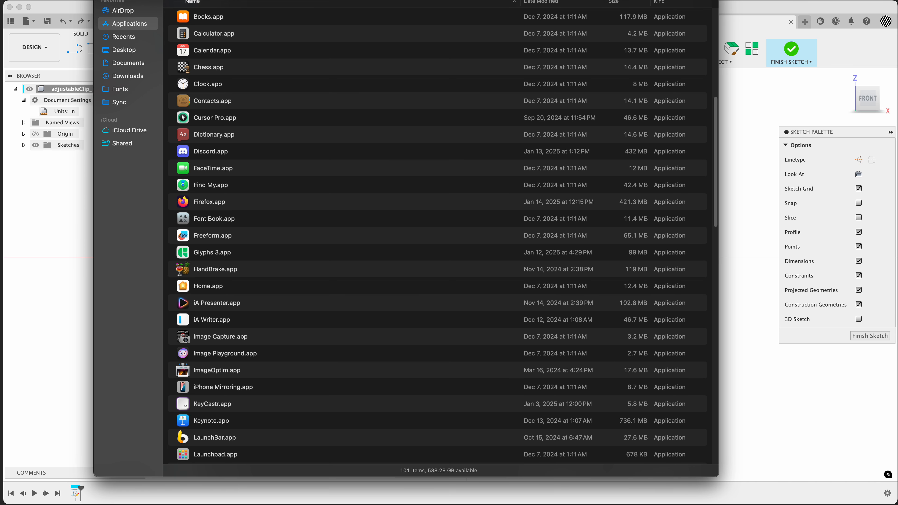
pyautogui.click(221, 407)
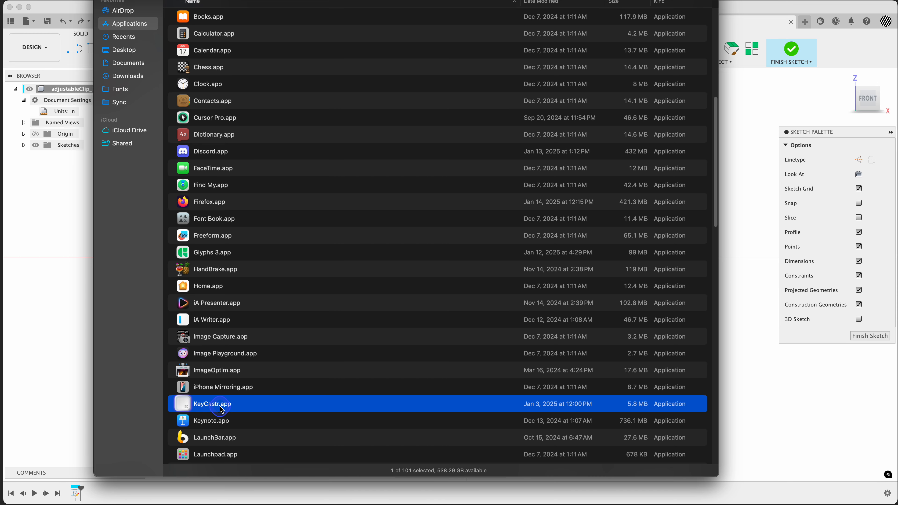
pyautogui.doubleClick(220, 406)
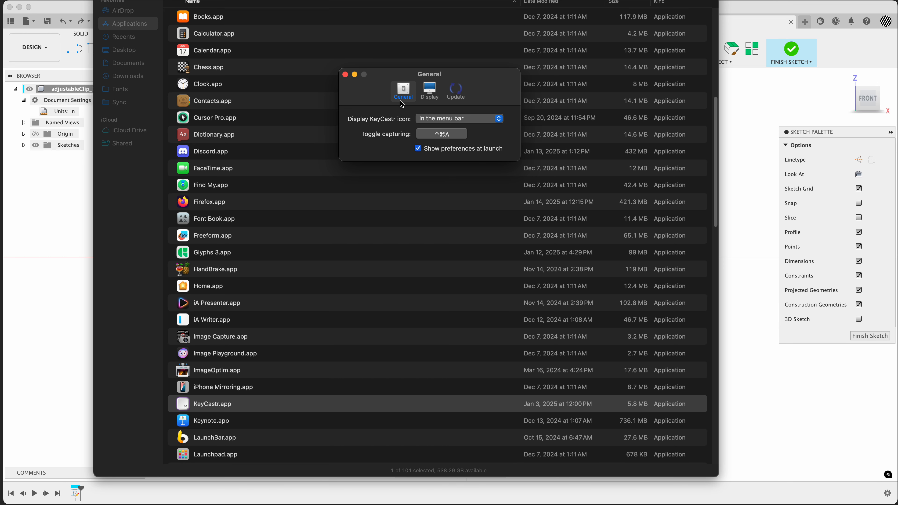
pyautogui.click(345, 74)
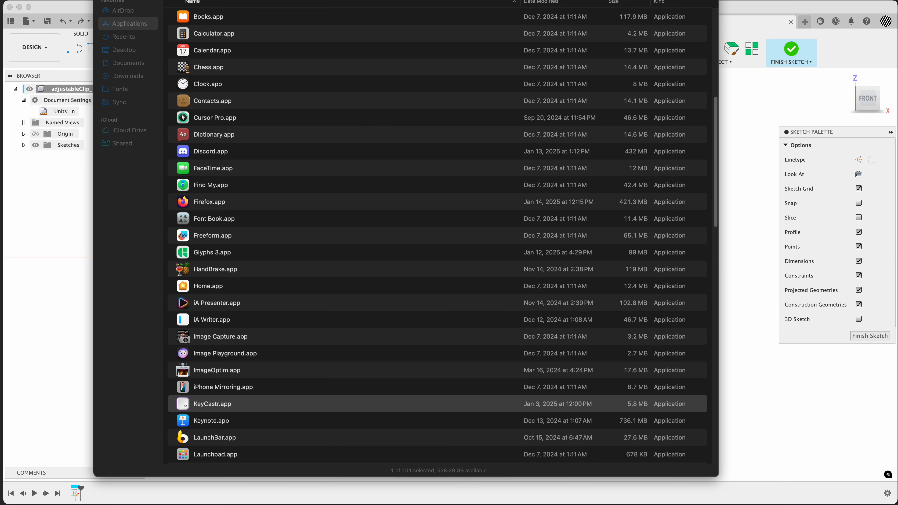
pyautogui.press('super+w')
pyautogui.click(228, 407)
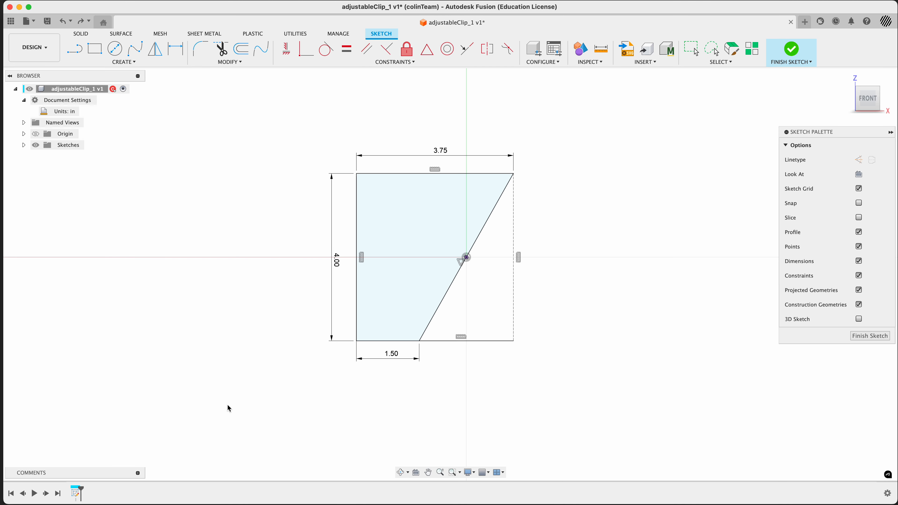
pyautogui.press('3')
pyautogui.press('4')
pyautogui.press('Escape')
pyautogui.moveTo(631, 219)
pyautogui.keyDown('shift'); pyautogui.mouseDown(button='middle')
pyautogui.moveTo(605, 233)
pyautogui.moveTo(613, 245)
pyautogui.mouseUp(button='middle'); pyautogui.keyUp('shift')
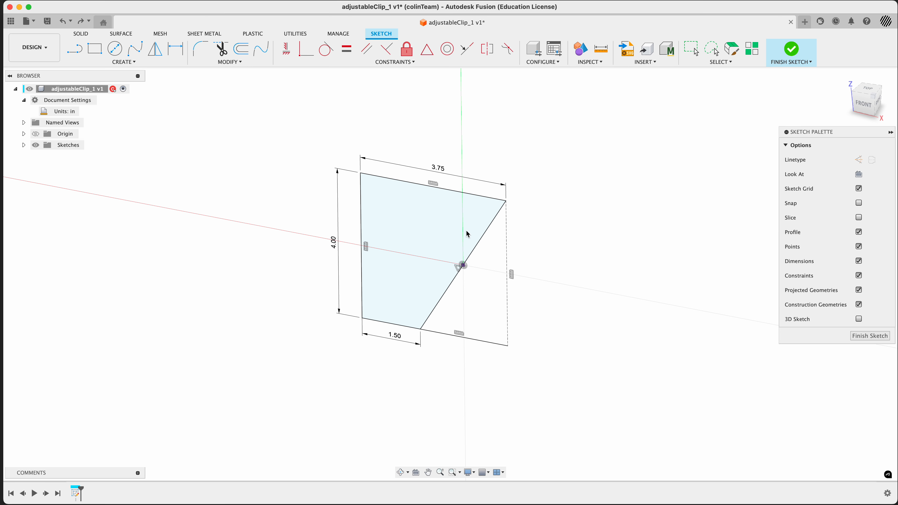
pyautogui.click(441, 272)
pyautogui.press('super+Tab')
# Step: Check the reference drawing of the adjustable clip, then finish the base plate sketch
pyautogui.press('super+Tab')
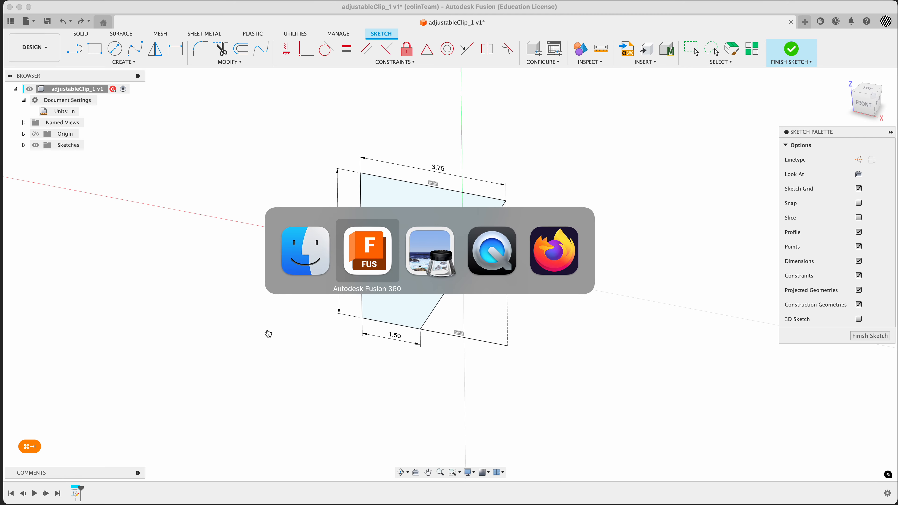
pyautogui.press('super+Tab')
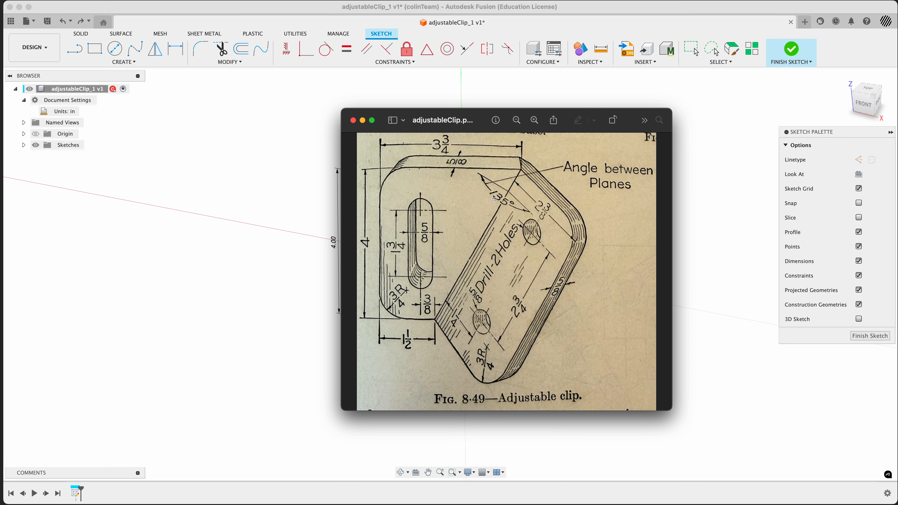
pyautogui.click(326, 325)
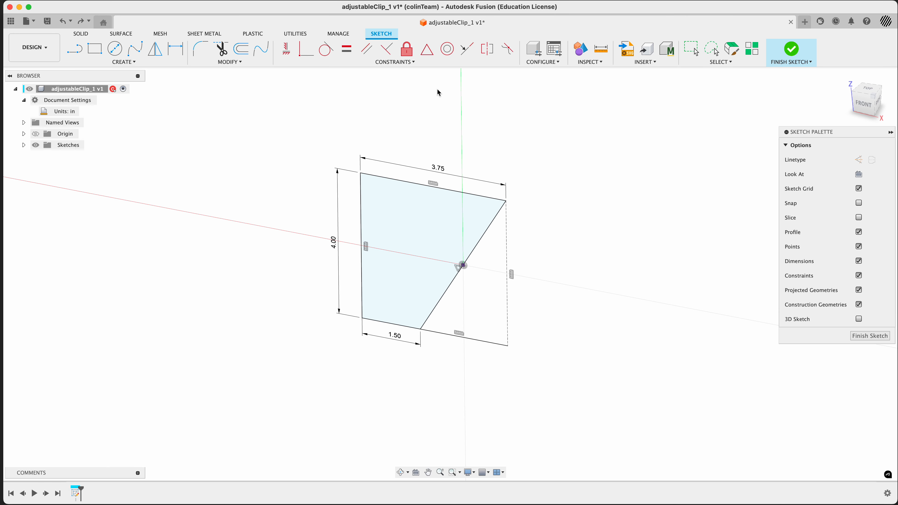
pyautogui.click(791, 49)
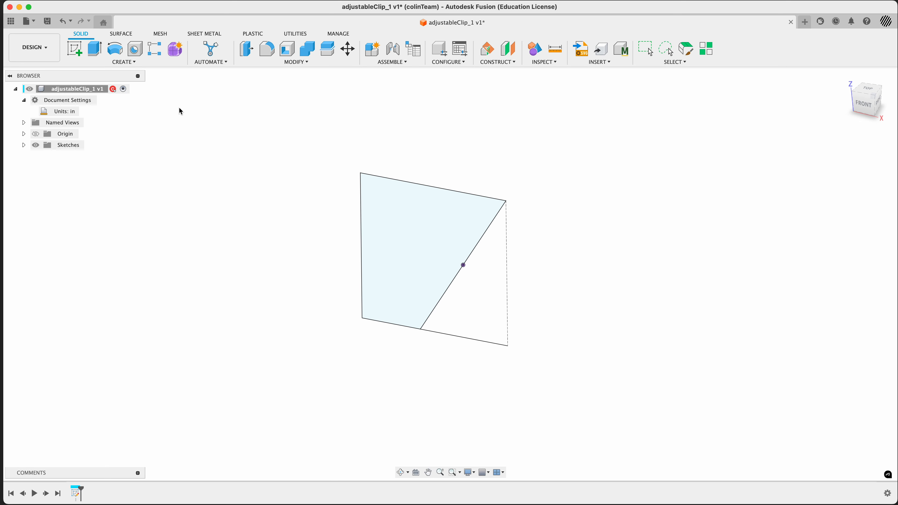
# Step: Create a construction plane at an angle of 135 deg through the angled bend line
pyautogui.click(493, 62)
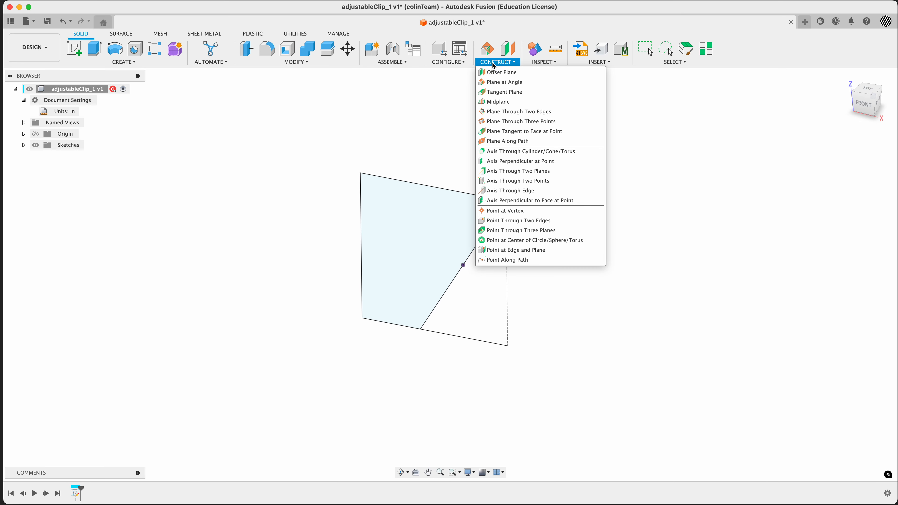
pyautogui.click(505, 82)
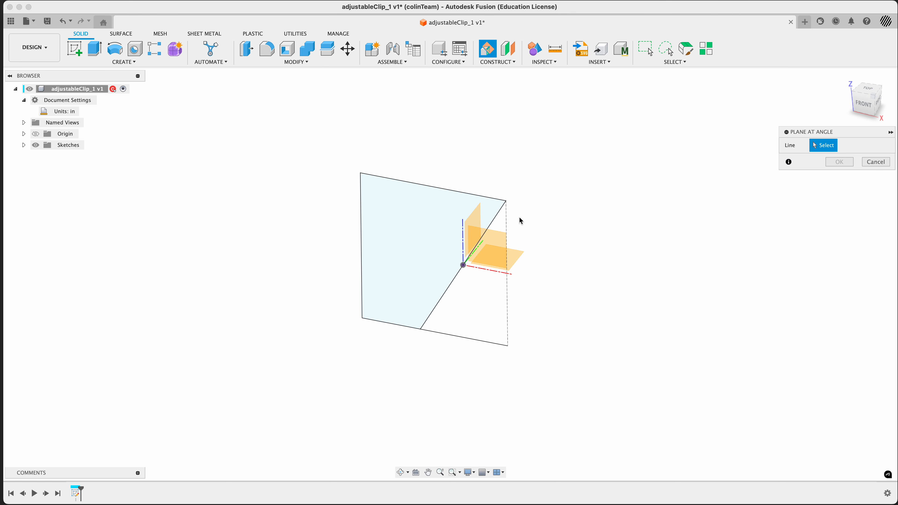
pyautogui.click(494, 222)
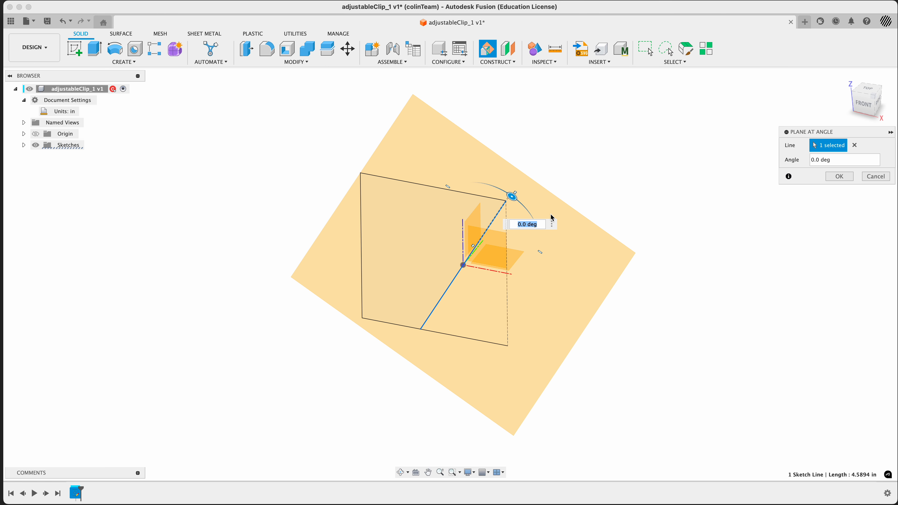
pyautogui.moveTo(611, 185)
pyautogui.keyDown('shift'); pyautogui.mouseDown(button='middle')
pyautogui.moveTo(582, 206)
pyautogui.moveTo(590, 192)
pyautogui.mouseUp(button='middle'); pyautogui.keyUp('shift')
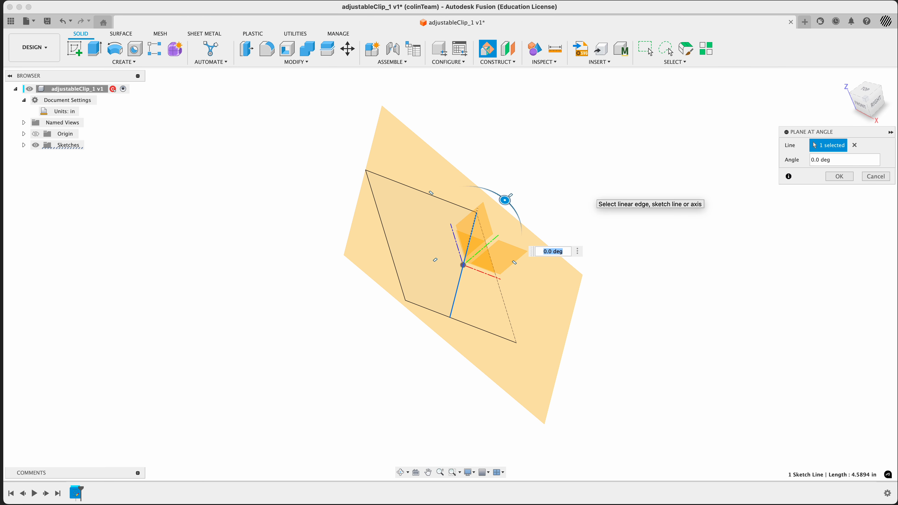
pyautogui.write('135')
pyautogui.moveTo(554, 244)
pyautogui.keyDown('shift'); pyautogui.mouseDown(button='middle')
pyautogui.moveTo(545, 315)
pyautogui.moveTo(532, 323)
pyautogui.mouseUp(button='middle'); pyautogui.keyUp('shift')
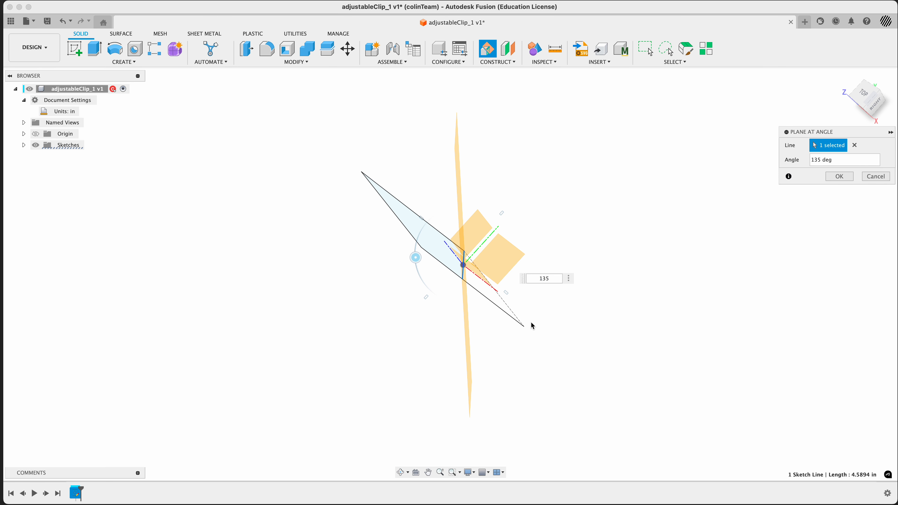
pyautogui.moveTo(639, 270)
pyautogui.keyDown('shift'); pyautogui.mouseDown(button='middle')
pyautogui.moveTo(657, 251)
pyautogui.moveTo(649, 255)
pyautogui.mouseUp(button='middle'); pyautogui.keyUp('shift')
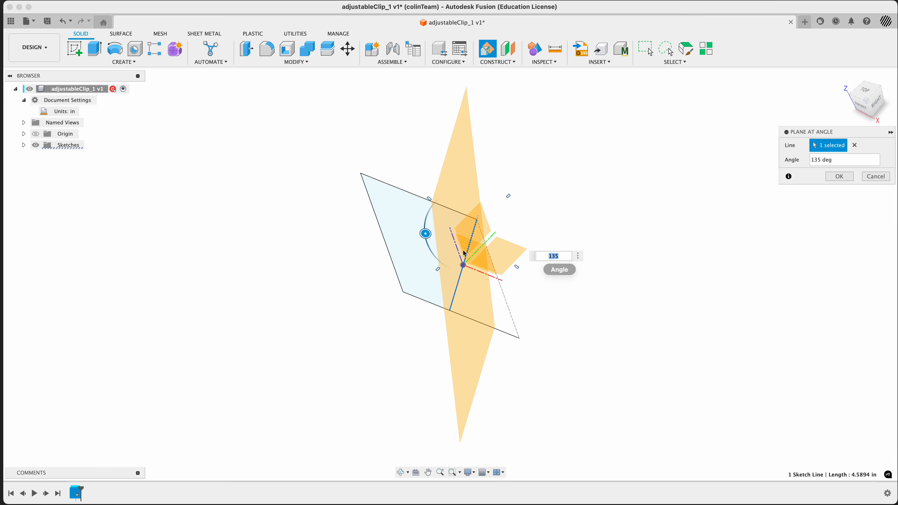
pyautogui.moveTo(312, 327)
pyautogui.keyDown('shift'); pyautogui.mouseDown(button='middle')
pyautogui.moveTo(296, 314)
pyautogui.moveTo(310, 304)
pyautogui.moveTo(316, 343)
pyautogui.mouseUp(button='middle'); pyautogui.keyUp('shift')
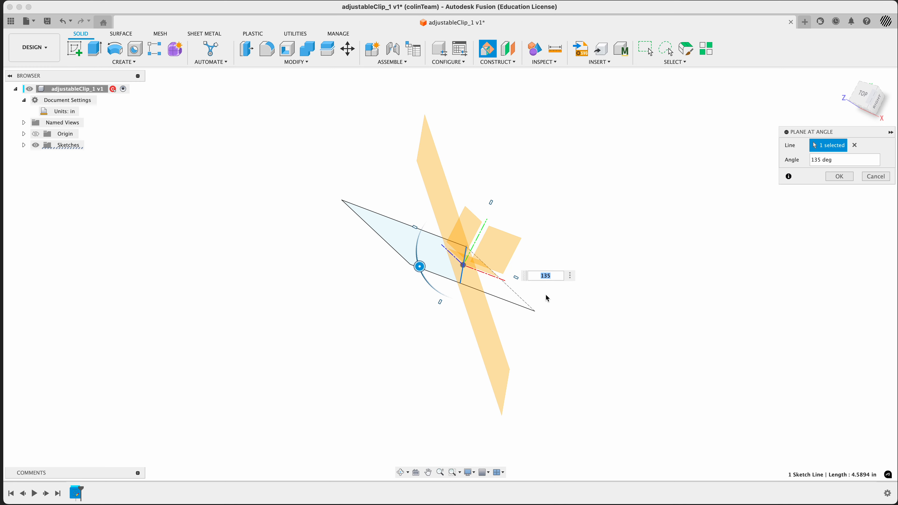
pyautogui.moveTo(419, 266)
pyautogui.mouseDown()
pyautogui.moveTo(426, 282)
pyautogui.moveTo(419, 260)
pyautogui.moveTo(420, 269)
pyautogui.mouseUp()
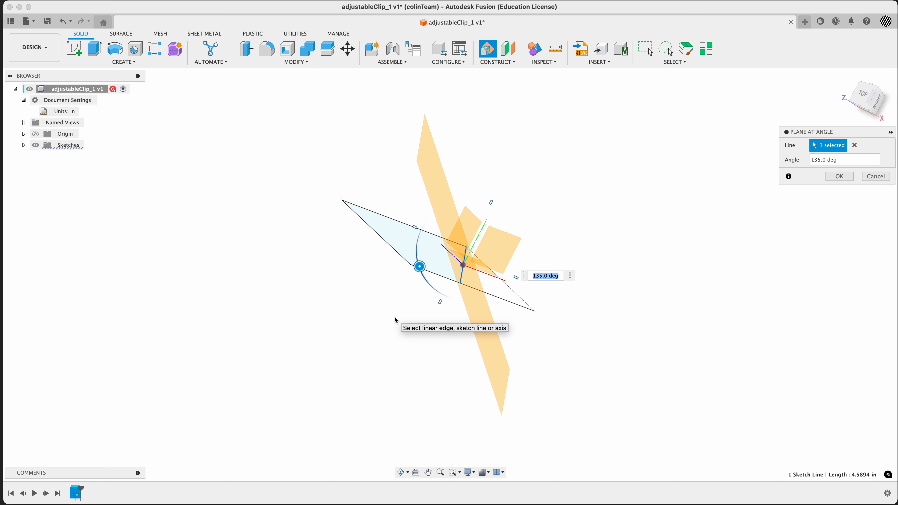
pyautogui.keyDown('shift'); pyautogui.moveTo(387, 328); pyautogui.dragTo(407, 293, button='middle'); pyautogui.keyUp('shift')
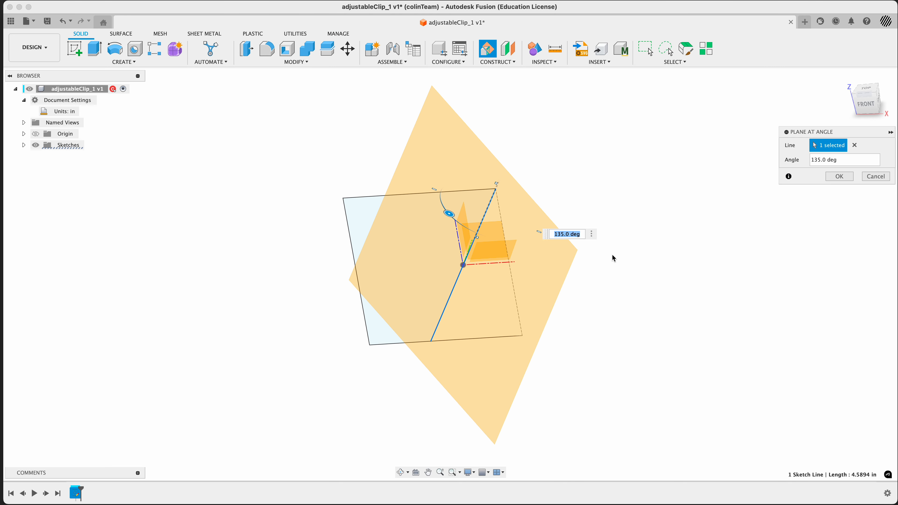
pyautogui.click(840, 177)
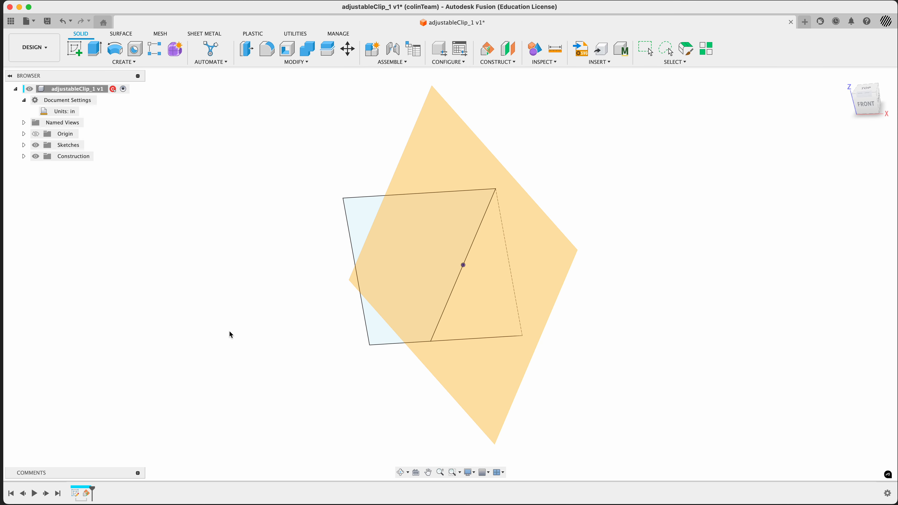
# Step: Rename the first sketch as profile_front
pyautogui.click(24, 145)
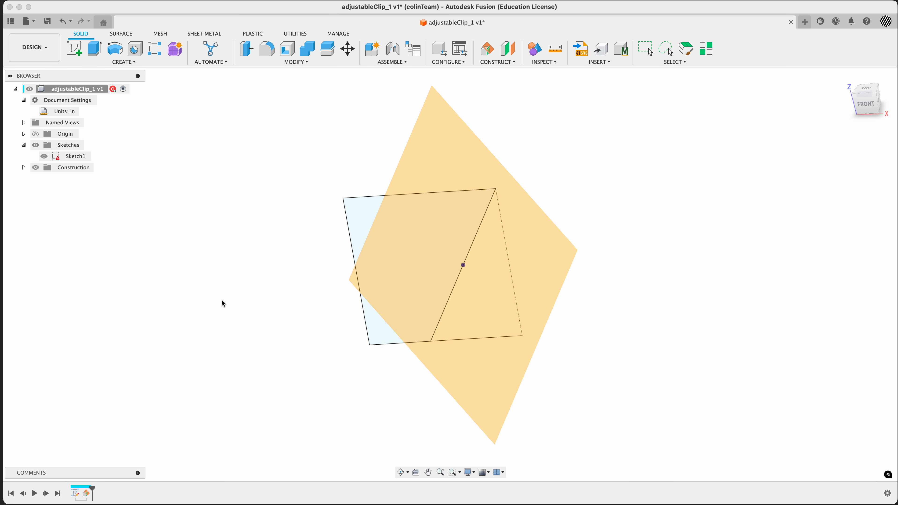
pyautogui.moveTo(220, 301)
pyautogui.keyDown('shift'); pyautogui.mouseDown(button='middle')
pyautogui.moveTo(257, 278)
pyautogui.moveTo(274, 288)
pyautogui.moveTo(269, 281)
pyautogui.mouseUp(button='middle'); pyautogui.keyUp('shift')
pyautogui.click(69, 158)
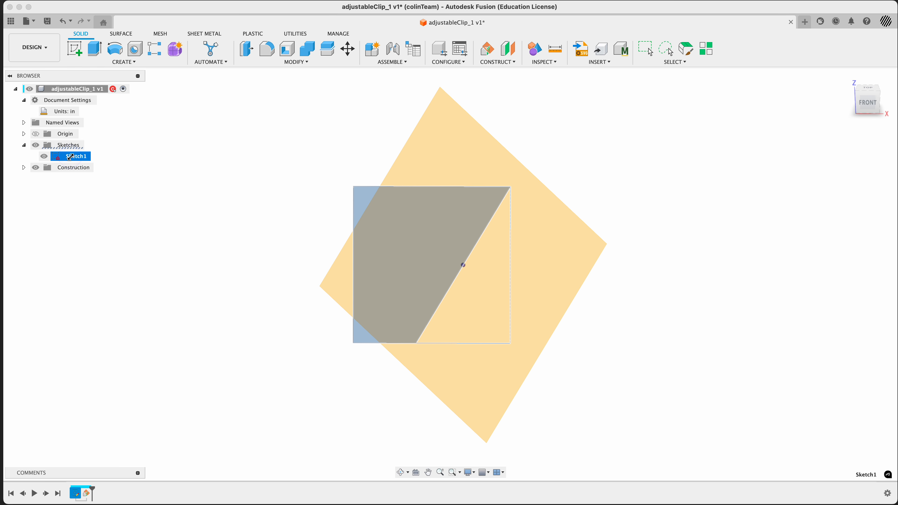
pyautogui.click(72, 157)
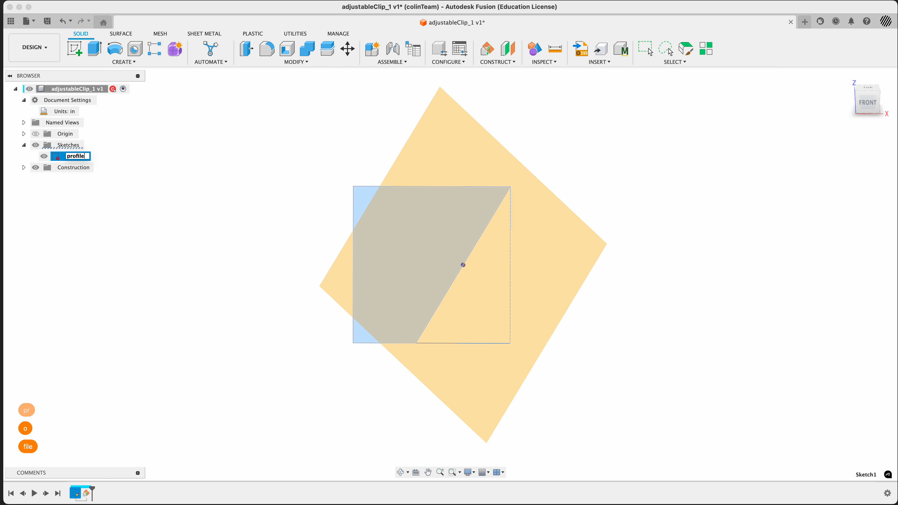
pyautogui.write('profile_front')
pyautogui.press('Return')
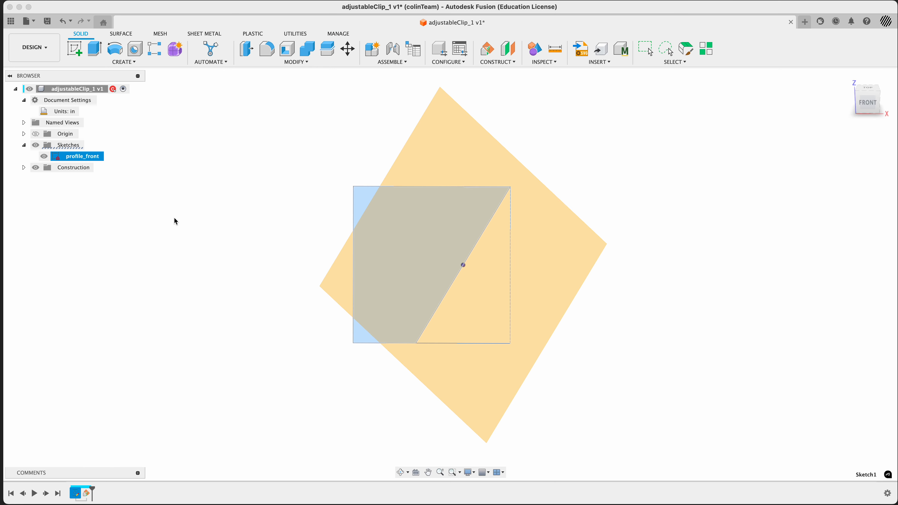
# Step: Start a new sketch on the angled construction plane
pyautogui.click(654, 166)
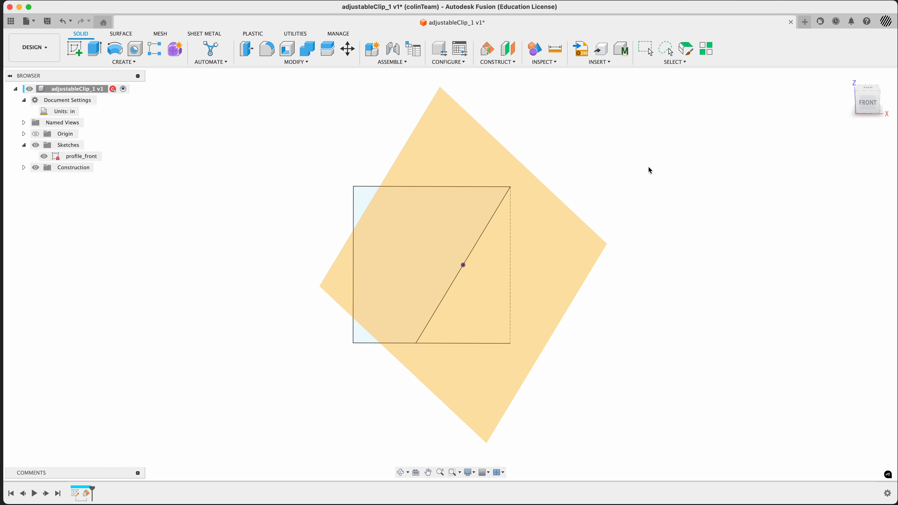
pyautogui.rightClick(567, 236)
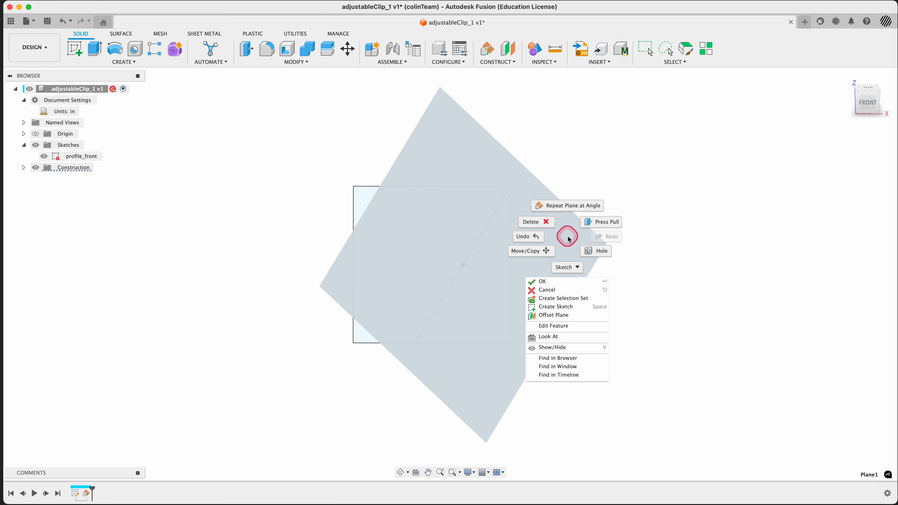
pyautogui.click(565, 306)
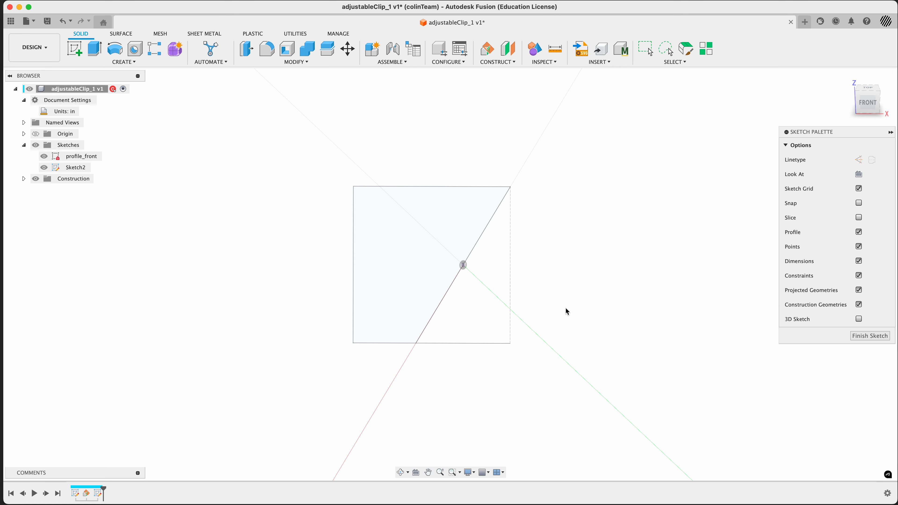
pyautogui.moveTo(565, 307)
pyautogui.keyDown('shift'); pyautogui.mouseDown(button='middle')
pyautogui.moveTo(573, 304)
pyautogui.moveTo(574, 320)
pyautogui.mouseUp(button='middle'); pyautogui.keyUp('shift')
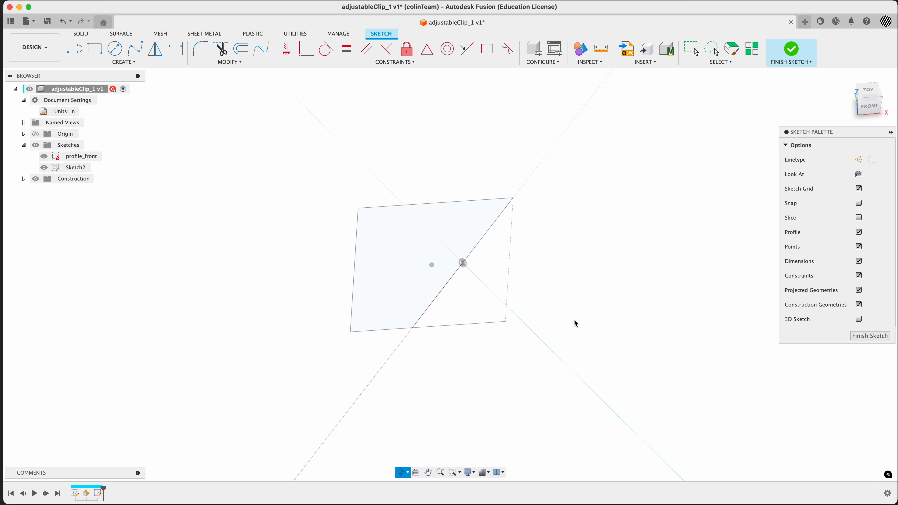
# Step: Rename the new sketch as profile_inclined
pyautogui.click(73, 170)
pyautogui.click(75, 166)
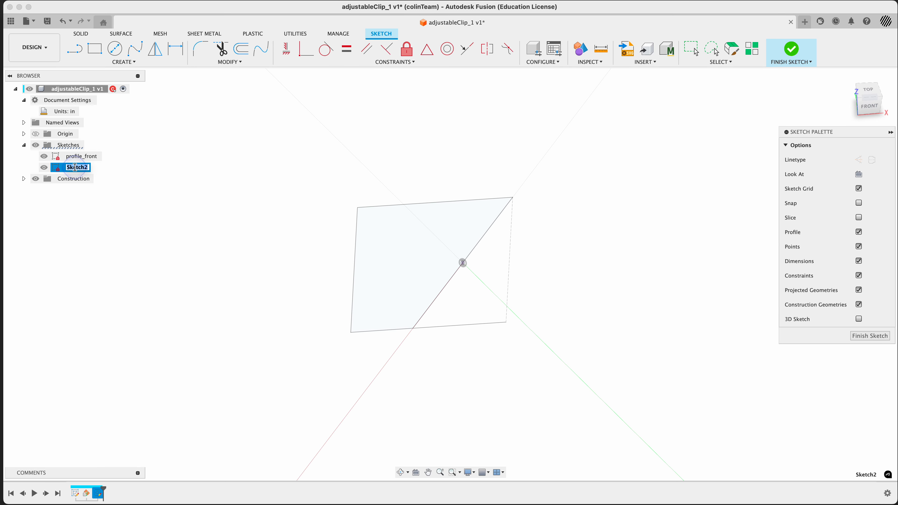
pyautogui.write('pr')
pyautogui.write('ofile_incl')
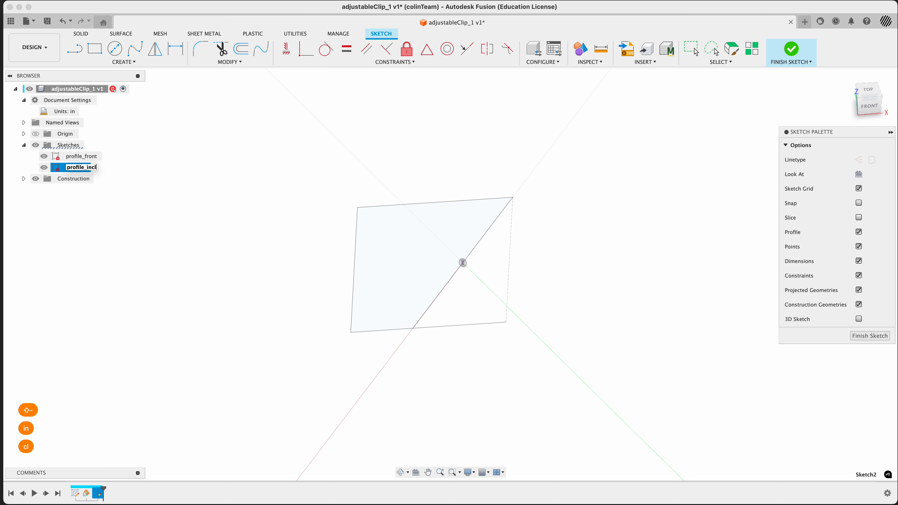
pyautogui.write('ined')
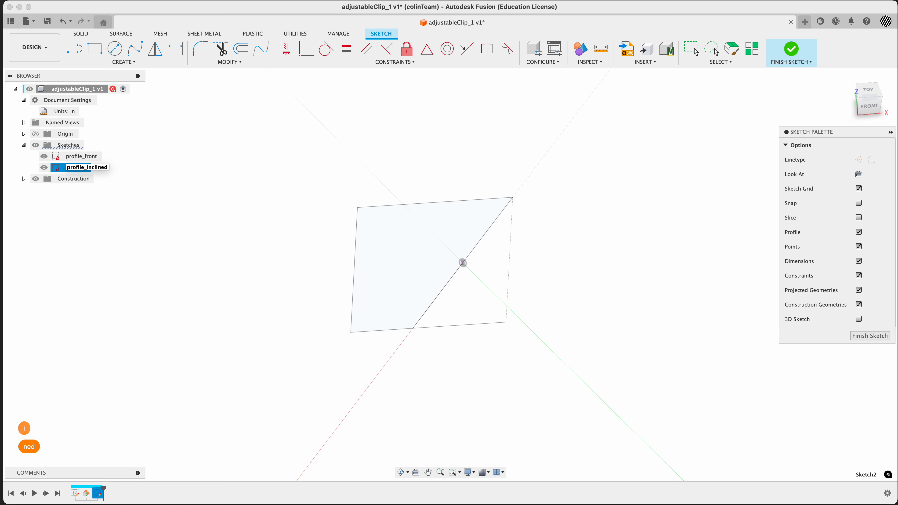
pyautogui.press('Return')
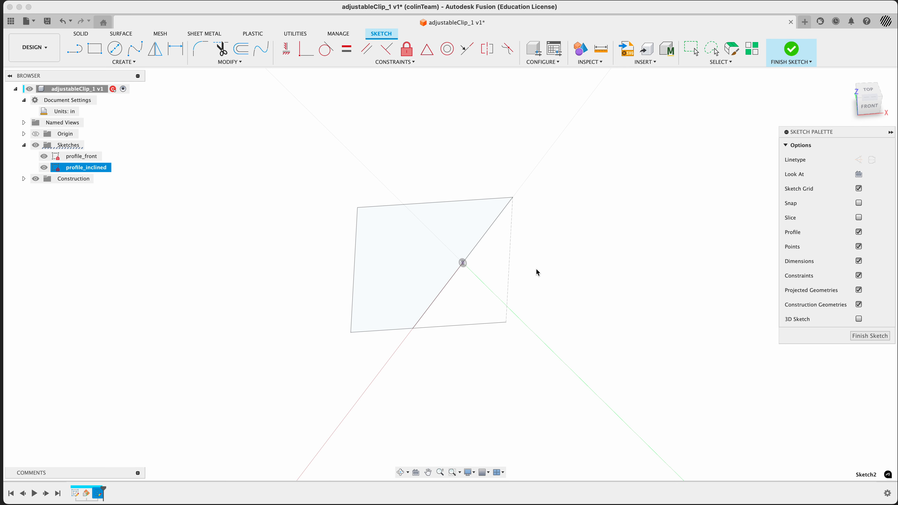
# Step: Project the angled bend line into the profile_inclined sketch
pyautogui.moveTo(552, 288)
pyautogui.keyDown('shift'); pyautogui.mouseDown(button='middle')
pyautogui.moveTo(543, 263)
pyautogui.moveTo(562, 279)
pyautogui.moveTo(554, 264)
pyautogui.mouseUp(button='middle'); pyautogui.keyUp('shift')
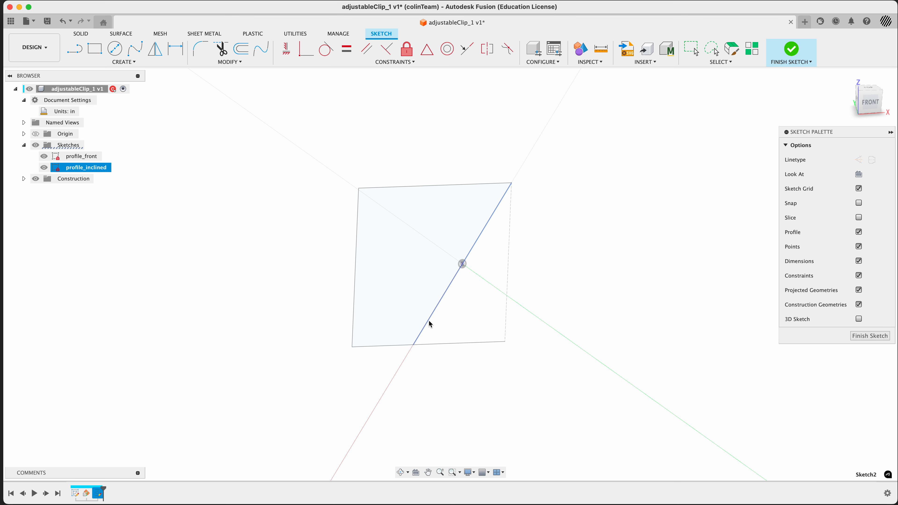
pyautogui.moveTo(540, 273)
pyautogui.keyDown('shift'); pyautogui.mouseDown(button='middle')
pyautogui.moveTo(585, 258)
pyautogui.moveTo(536, 257)
pyautogui.moveTo(473, 290)
pyautogui.moveTo(487, 264)
pyautogui.moveTo(517, 244)
pyautogui.moveTo(528, 265)
pyautogui.moveTo(551, 257)
pyautogui.moveTo(523, 266)
pyautogui.moveTo(529, 293)
pyautogui.moveTo(579, 287)
pyautogui.mouseUp(button='middle'); pyautogui.keyUp('shift')
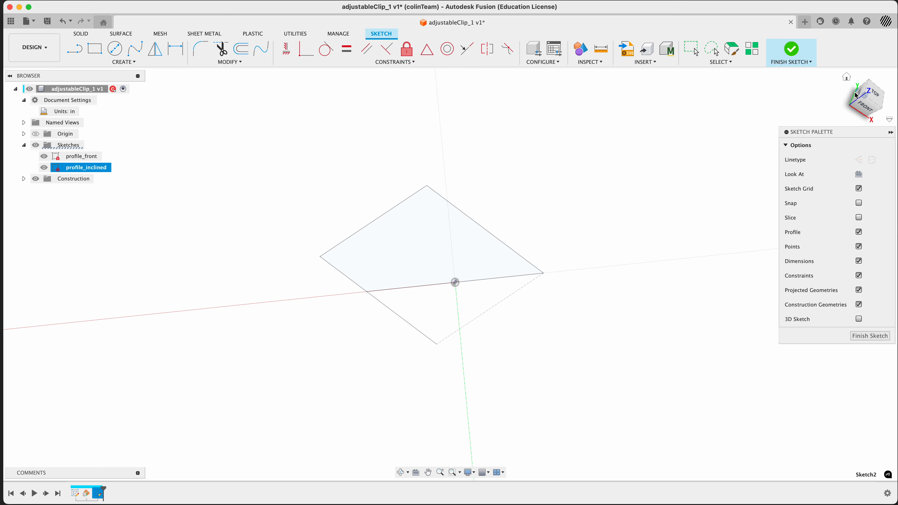
pyautogui.moveTo(541, 318)
pyautogui.keyDown('shift'); pyautogui.mouseDown(button='middle')
pyautogui.moveTo(497, 315)
pyautogui.moveTo(513, 272)
pyautogui.moveTo(535, 285)
pyautogui.moveTo(531, 315)
pyautogui.mouseUp(button='middle'); pyautogui.keyUp('shift')
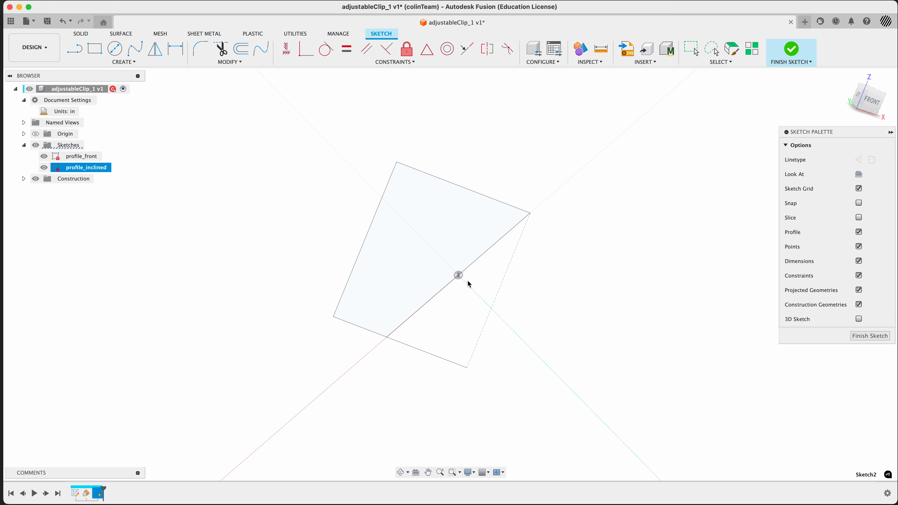
pyautogui.moveTo(682, 191)
pyautogui.keyDown('shift'); pyautogui.mouseDown(button='middle')
pyautogui.moveTo(641, 223)
pyautogui.moveTo(638, 248)
pyautogui.mouseUp(button='middle'); pyautogui.keyUp('shift')
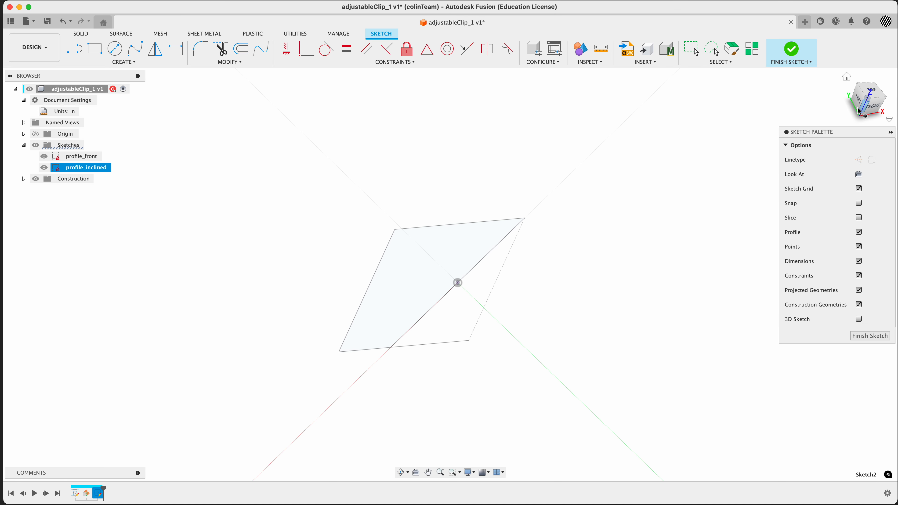
pyautogui.moveTo(517, 255)
pyautogui.keyDown('shift'); pyautogui.mouseDown(button='middle')
pyautogui.moveTo(505, 227)
pyautogui.moveTo(541, 208)
pyautogui.moveTo(511, 240)
pyautogui.mouseUp(button='middle'); pyautogui.keyUp('shift')
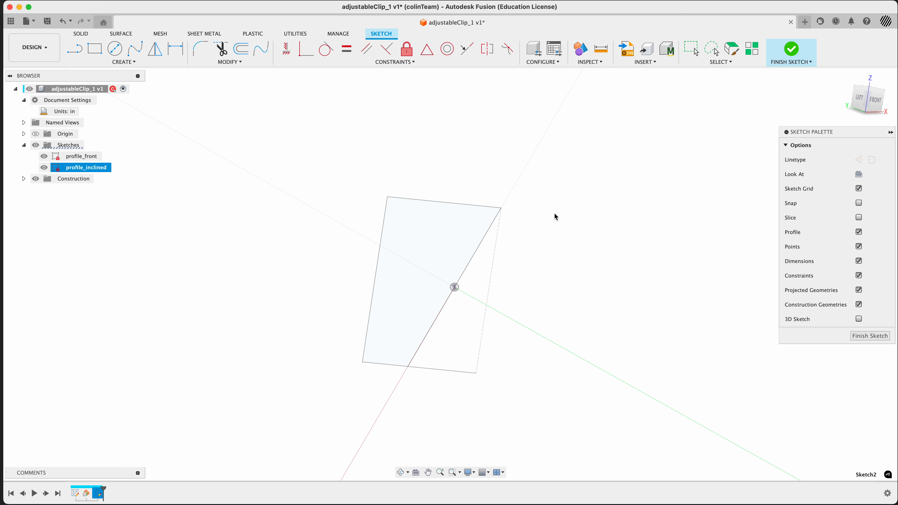
pyautogui.moveTo(561, 268)
pyautogui.keyDown('shift'); pyautogui.mouseDown(button='middle')
pyautogui.moveTo(515, 267)
pyautogui.moveTo(500, 305)
pyautogui.moveTo(499, 290)
pyautogui.moveTo(537, 265)
pyautogui.moveTo(565, 270)
pyautogui.moveTo(561, 283)
pyautogui.moveTo(538, 269)
pyautogui.moveTo(519, 272)
pyautogui.moveTo(510, 290)
pyautogui.moveTo(527, 286)
pyautogui.mouseUp(button='middle'); pyautogui.keyUp('shift')
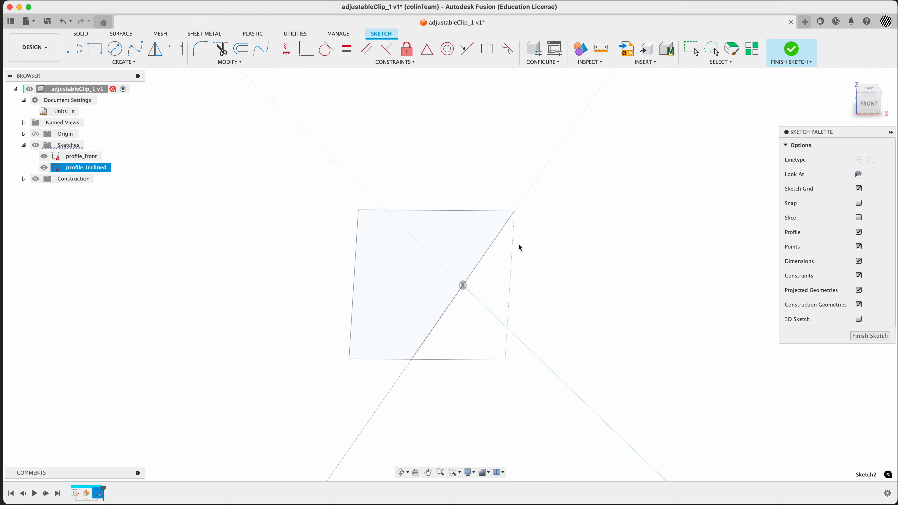
pyautogui.moveTo(545, 248)
pyautogui.keyDown('shift'); pyautogui.mouseDown(button='middle')
pyautogui.moveTo(561, 253)
pyautogui.moveTo(550, 256)
pyautogui.mouseUp(button='middle'); pyautogui.keyUp('shift')
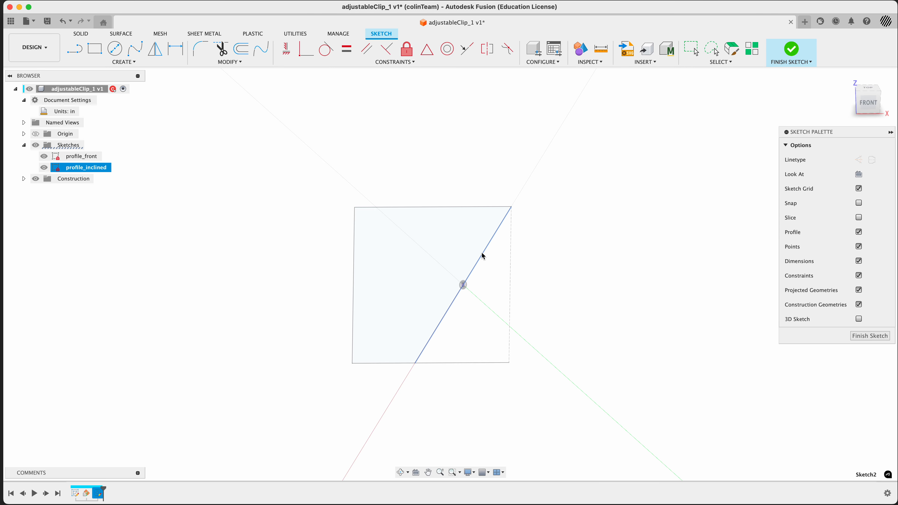
pyautogui.press('p')
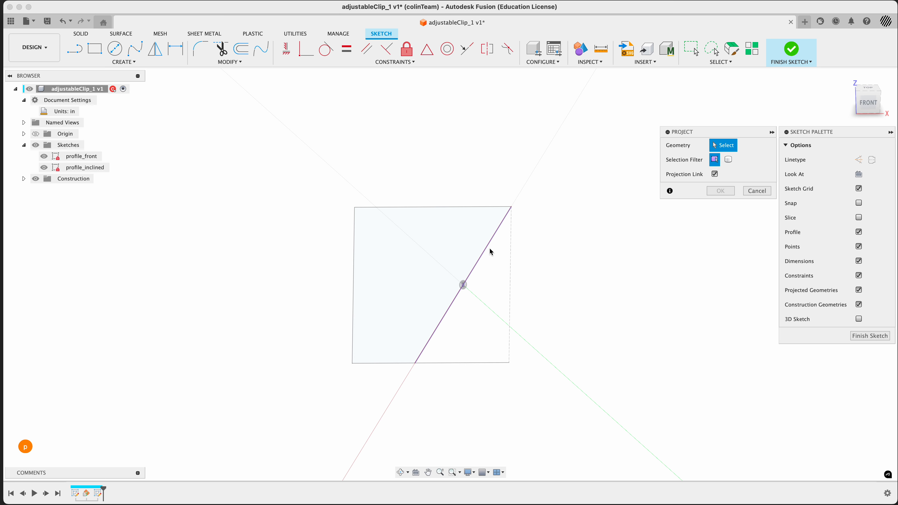
pyautogui.click(487, 251)
pyautogui.click(712, 192)
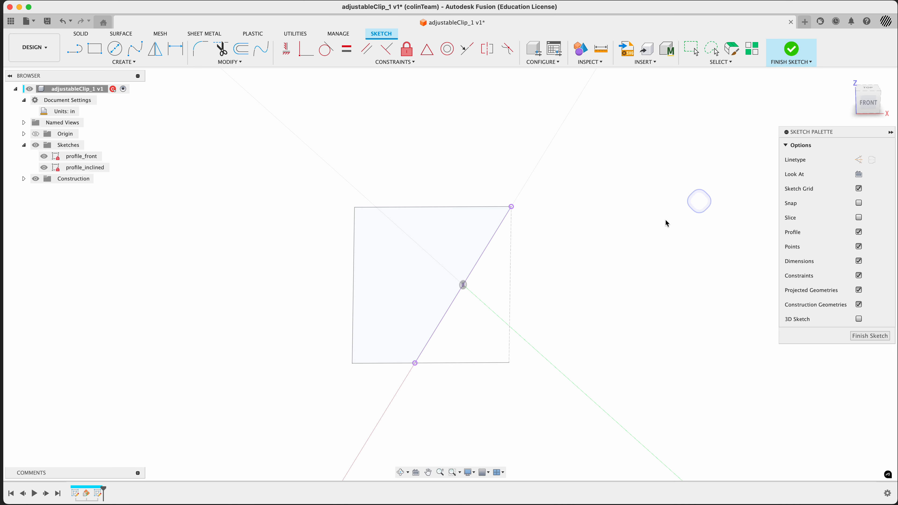
pyautogui.moveTo(559, 280)
pyautogui.keyDown('shift'); pyautogui.mouseDown(button='middle')
pyautogui.moveTo(545, 296)
pyautogui.moveTo(563, 280)
pyautogui.moveTo(560, 288)
pyautogui.mouseUp(button='middle'); pyautogui.keyUp('shift')
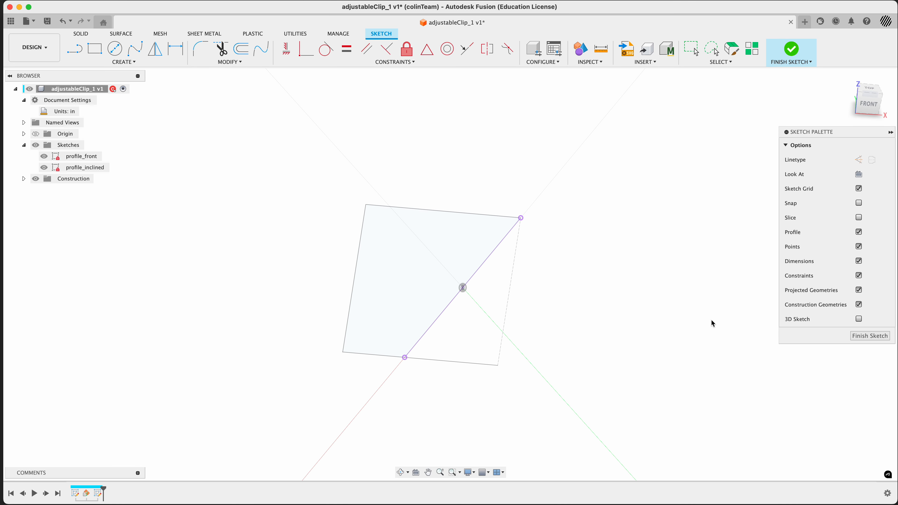
# Step: Sketch a closed four-line profile that starts and ends at the projected bend line's endpoints in profile_inclined
pyautogui.click(859, 290)
pyautogui.click(74, 50)
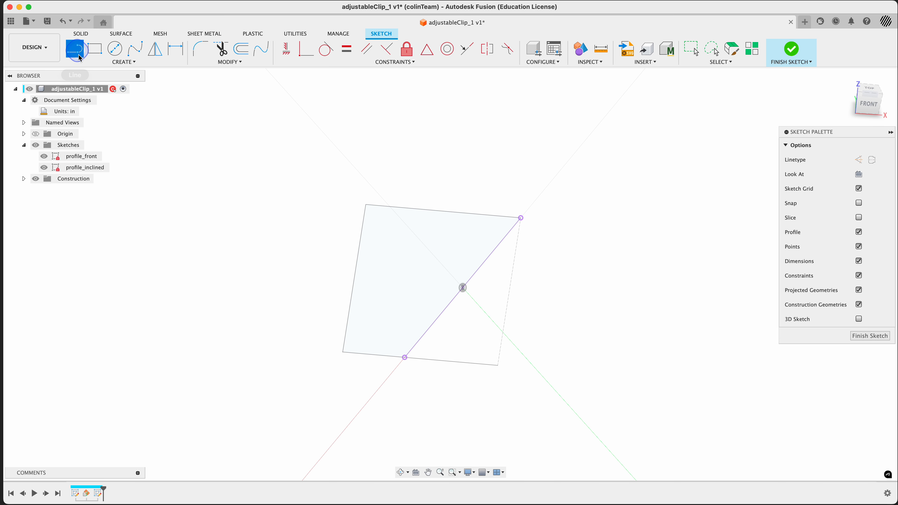
pyautogui.moveTo(453, 398)
pyautogui.keyDown('shift'); pyautogui.mouseDown(button='middle')
pyautogui.moveTo(431, 384)
pyautogui.moveTo(453, 379)
pyautogui.moveTo(458, 395)
pyautogui.moveTo(414, 356)
pyautogui.mouseUp(button='middle'); pyautogui.keyUp('shift')
pyautogui.click(374, 334)
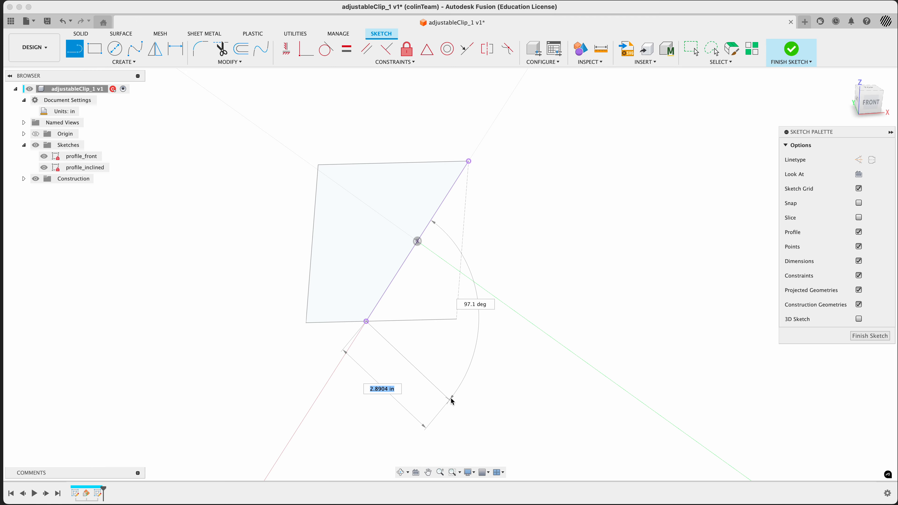
pyautogui.click(418, 427)
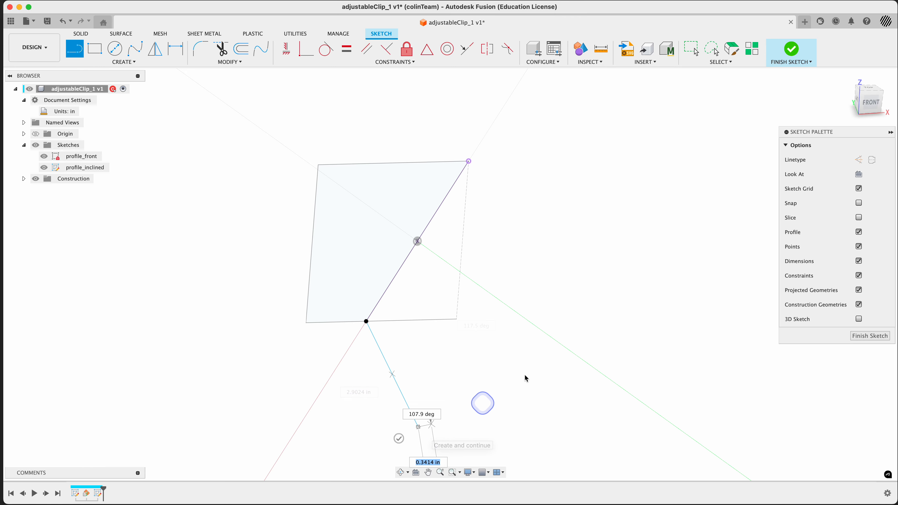
pyautogui.click(676, 296)
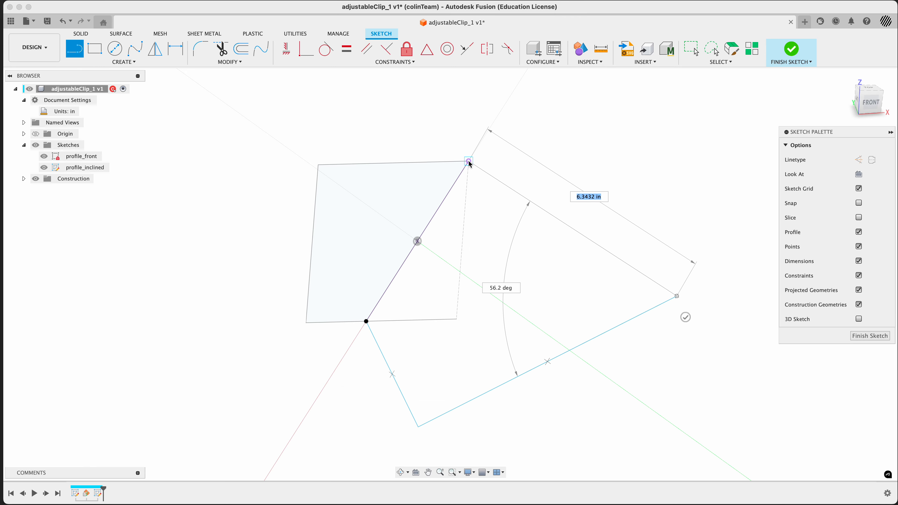
pyautogui.click(468, 161)
pyautogui.moveTo(600, 210)
pyautogui.keyDown('shift'); pyautogui.mouseDown(button='middle')
pyautogui.moveTo(625, 181)
pyautogui.moveTo(615, 197)
pyautogui.moveTo(585, 207)
pyautogui.moveTo(587, 191)
pyautogui.moveTo(597, 207)
pyautogui.mouseUp(button='middle'); pyautogui.keyUp('shift')
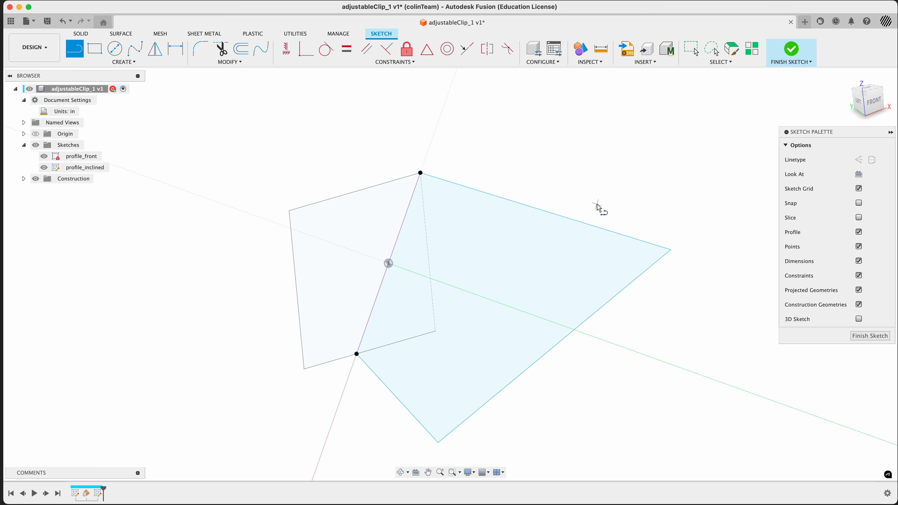
# Step: Constrain both side edges perpendicular to the bend line and drag the outer corner to square up the profile
pyautogui.click(387, 53)
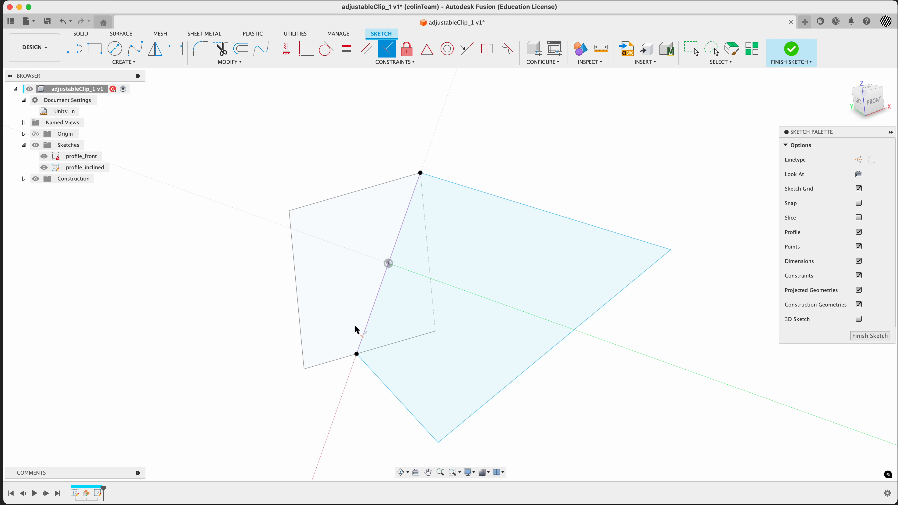
pyautogui.click(363, 337)
pyautogui.click(376, 377)
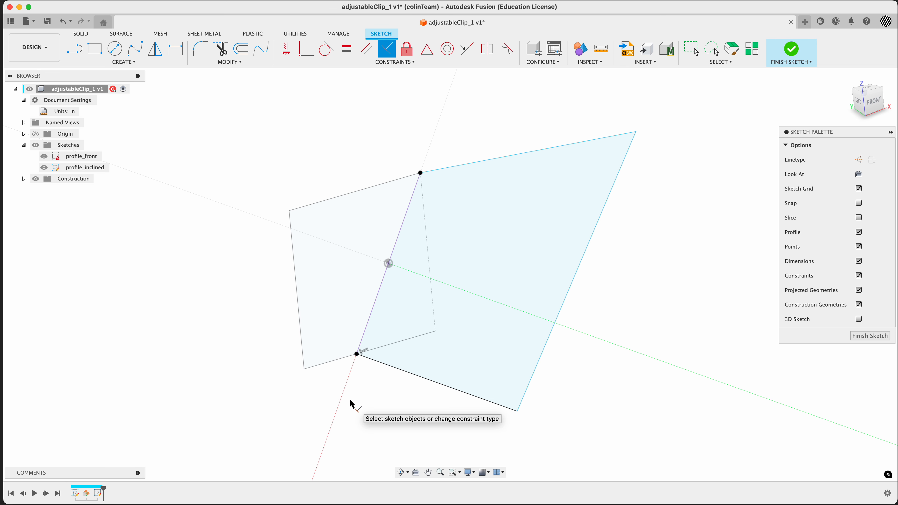
pyautogui.click(406, 212)
pyautogui.click(447, 168)
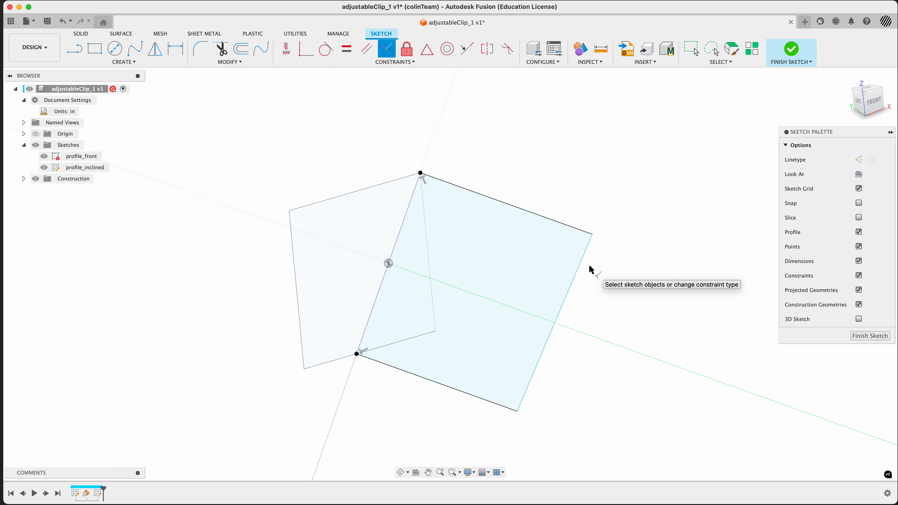
pyautogui.press('Escape')
pyautogui.moveTo(592, 234); pyautogui.dragTo(534, 213)
pyautogui.click(534, 157)
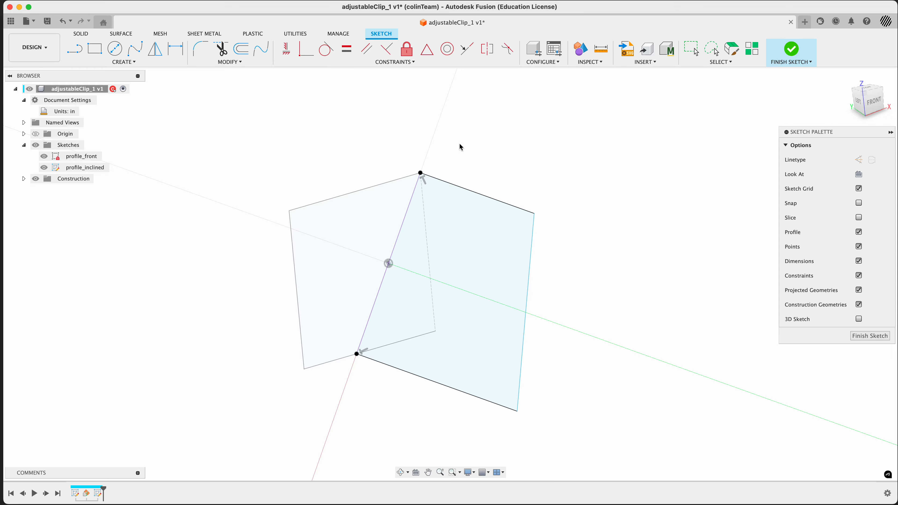
# Step: Try constraining the lower edge perpendicular to the outer edge, then undo it
pyautogui.click(388, 55)
pyautogui.click(488, 400)
pyautogui.click(528, 383)
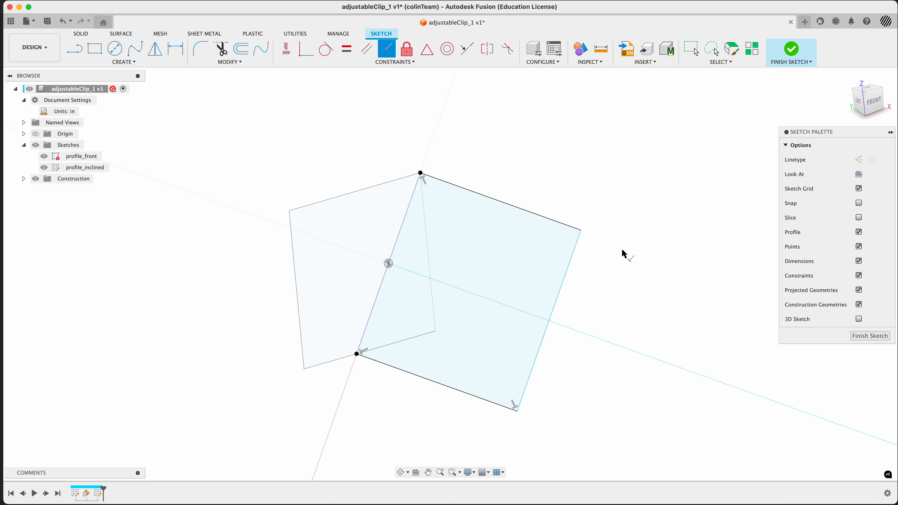
pyautogui.press('super+z')
pyautogui.press('super+z')
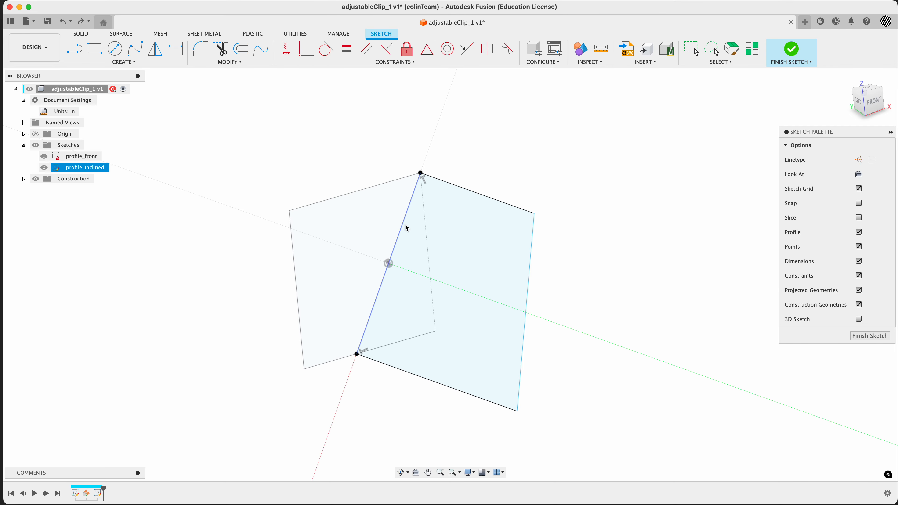
# Step: Constrain the outer edge parallel to the bend line and check the reference drawing
pyautogui.click(366, 49)
pyautogui.click(395, 244)
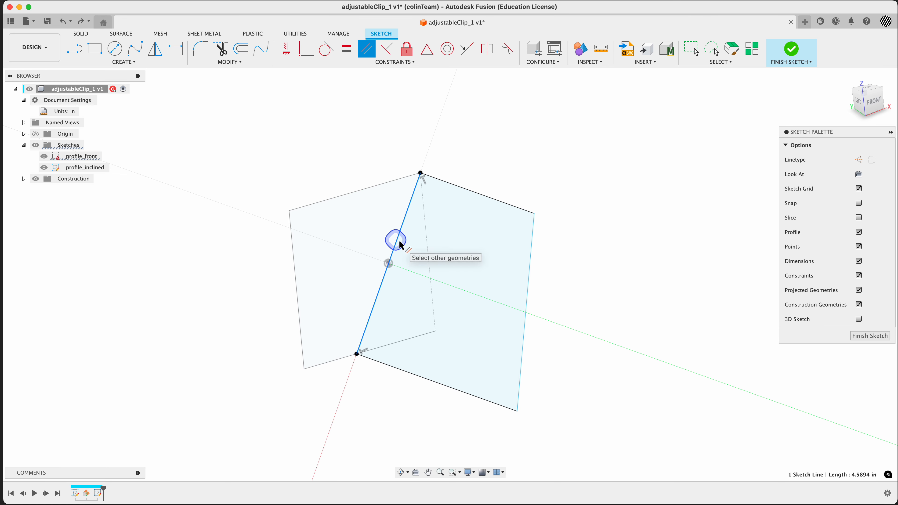
pyautogui.click(529, 281)
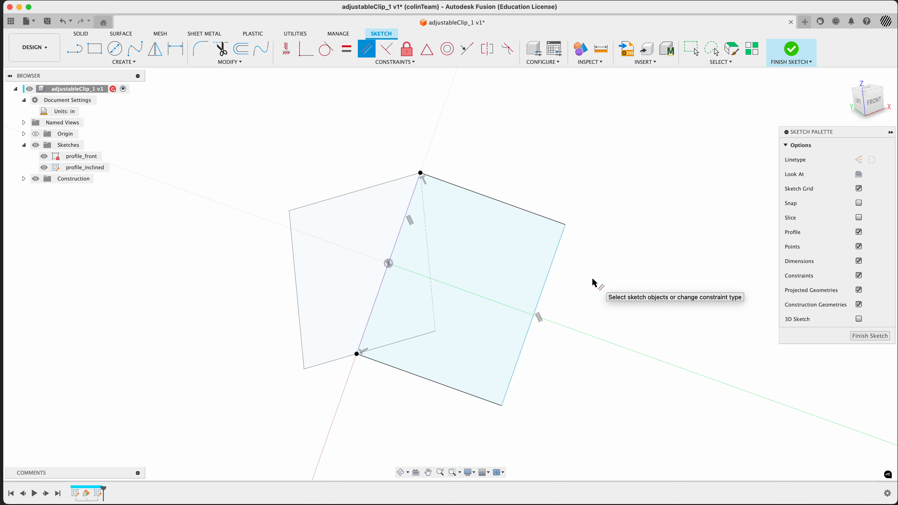
pyautogui.press('super+Tab')
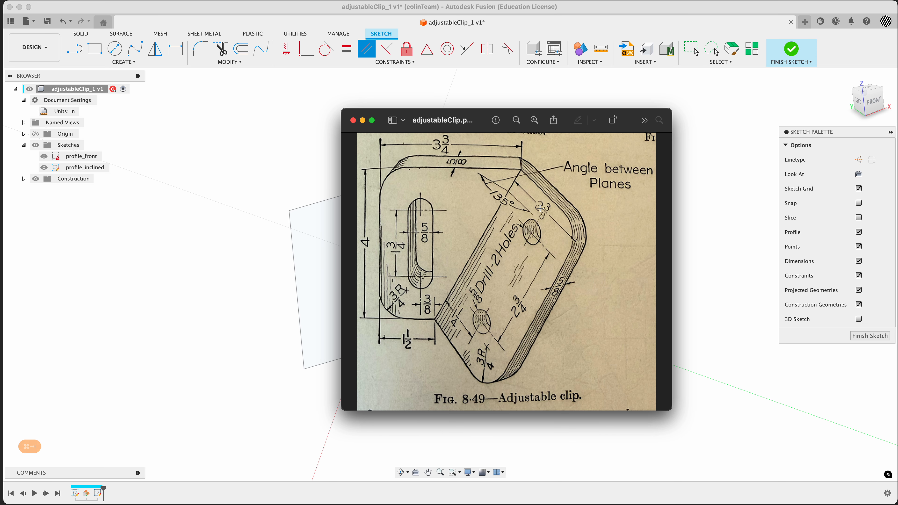
pyautogui.press('super+Tab')
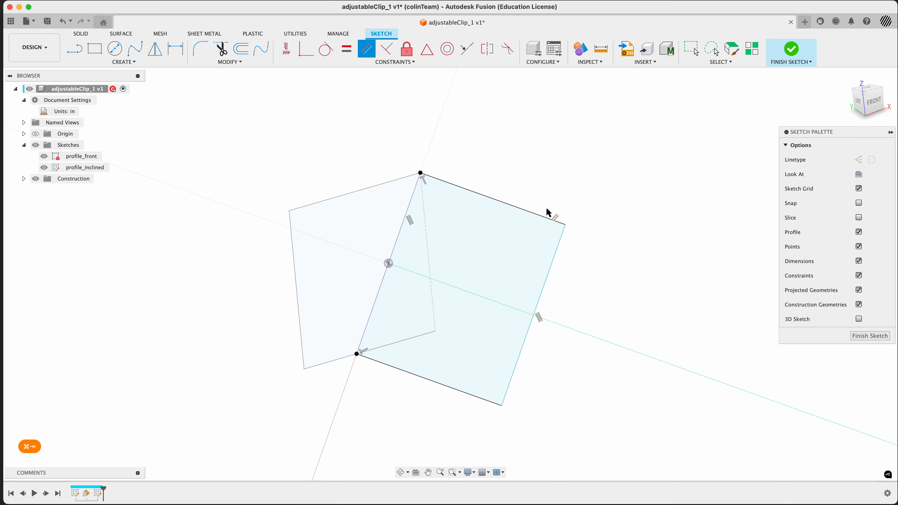
# Step: Dimension the distance between the bend line and the outer edge as 2 3/8 in
pyautogui.press('d')
pyautogui.click(411, 206)
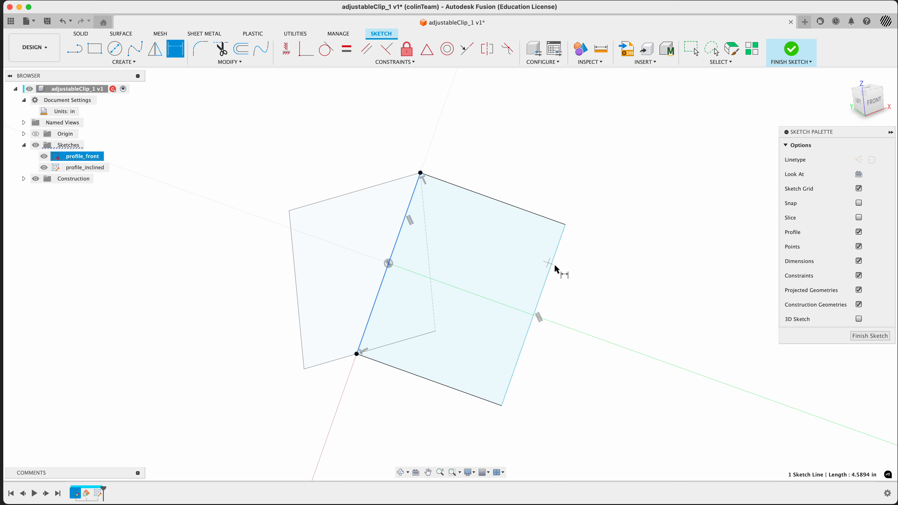
pyautogui.click(552, 263)
pyautogui.click(502, 158)
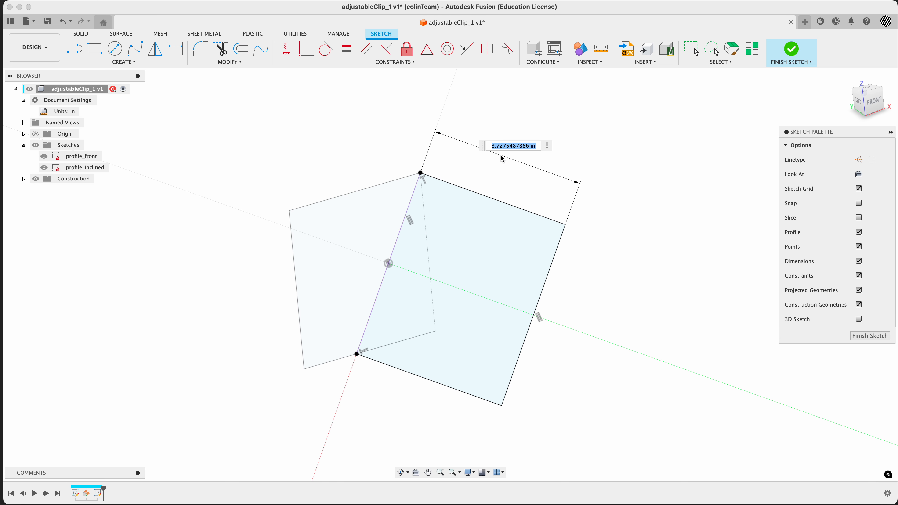
pyautogui.write('2 3/8')
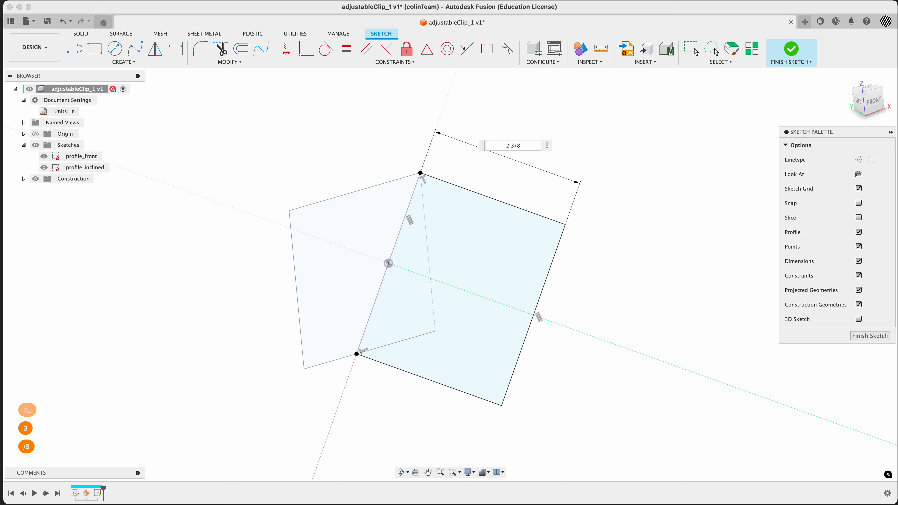
pyautogui.press('Return')
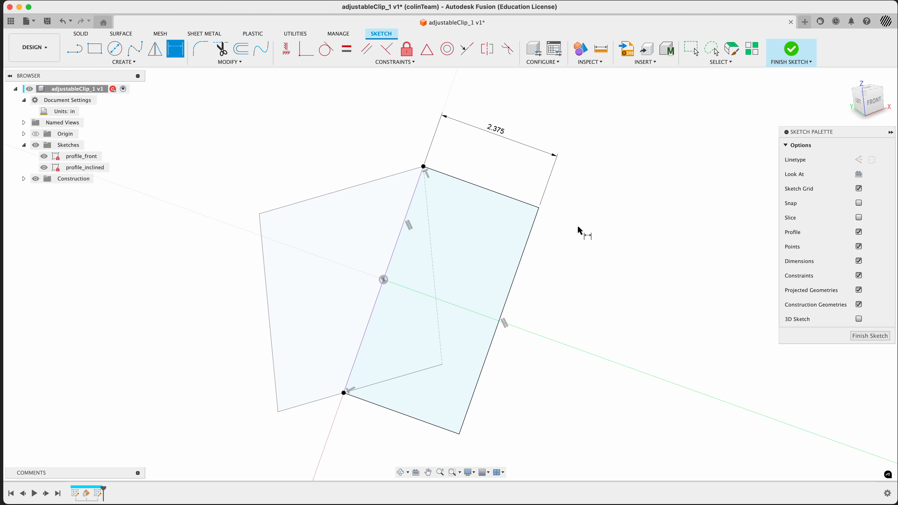
# Step: Compare with the reference drawing and finish the profile_inclined sketch
pyautogui.moveTo(580, 233)
pyautogui.keyDown('shift'); pyautogui.mouseDown(button='middle')
pyautogui.moveTo(555, 252)
pyautogui.moveTo(571, 243)
pyautogui.moveTo(581, 270)
pyautogui.moveTo(578, 246)
pyautogui.mouseUp(button='middle'); pyautogui.keyUp('shift')
pyautogui.press('super+Tab')
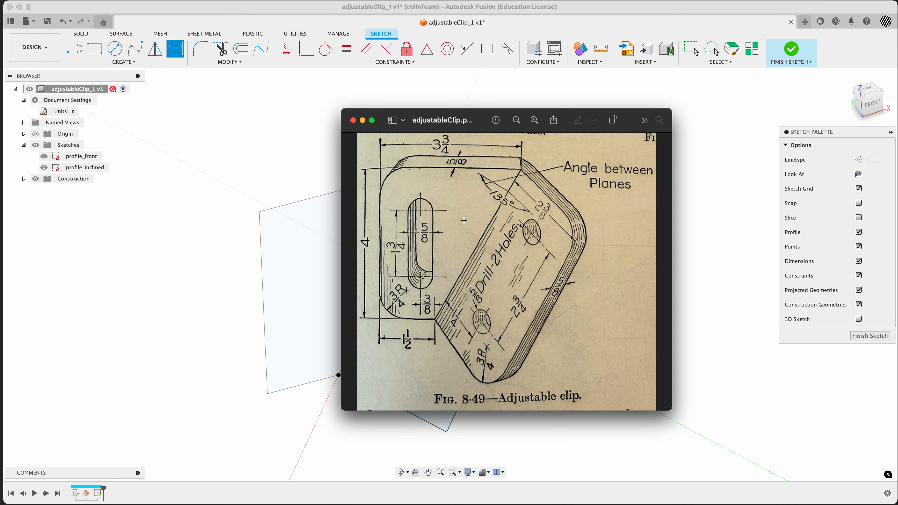
pyautogui.press('super+Tab')
pyautogui.moveTo(583, 304)
pyautogui.keyDown('shift'); pyautogui.mouseDown(button='middle')
pyautogui.moveTo(537, 300)
pyautogui.moveTo(567, 298)
pyautogui.mouseUp(button='middle'); pyautogui.keyUp('shift')
pyautogui.click(870, 335)
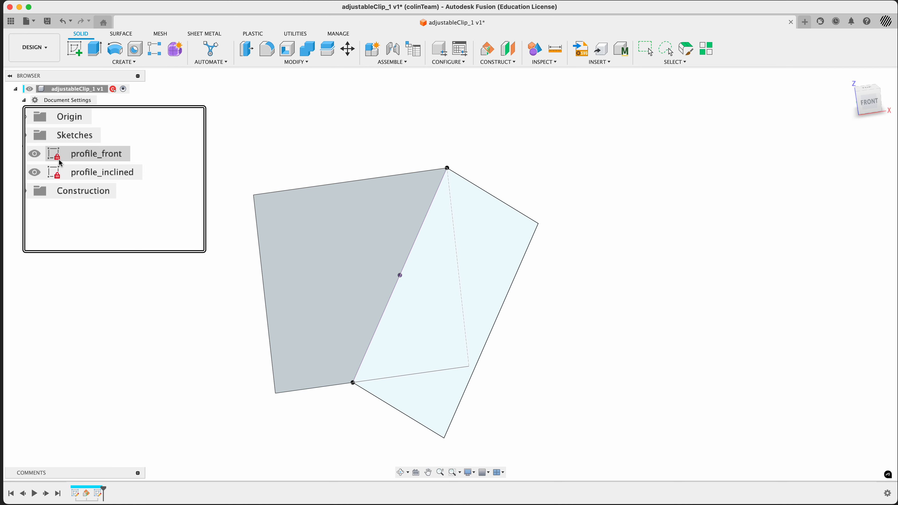
# Step: Try to thicken the two sketch profiles with the Thicken command, then cancel
pyautogui.moveTo(497, 335)
pyautogui.keyDown('shift'); pyautogui.mouseDown(button='middle')
pyautogui.moveTo(509, 339)
pyautogui.moveTo(502, 365)
pyautogui.moveTo(541, 304)
pyautogui.moveTo(545, 320)
pyautogui.moveTo(539, 307)
pyautogui.moveTo(518, 323)
pyautogui.moveTo(523, 329)
pyautogui.mouseUp(button='middle'); pyautogui.keyUp('shift')
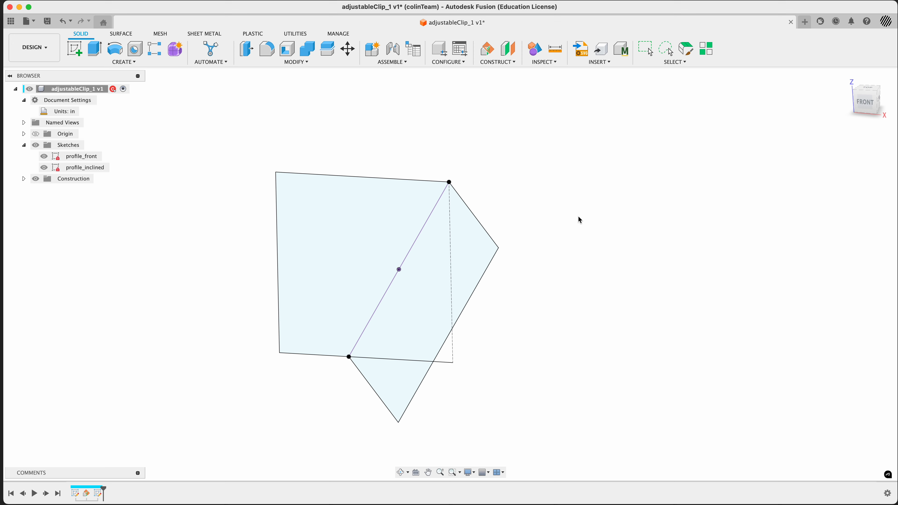
pyautogui.click(388, 143)
pyautogui.press('s')
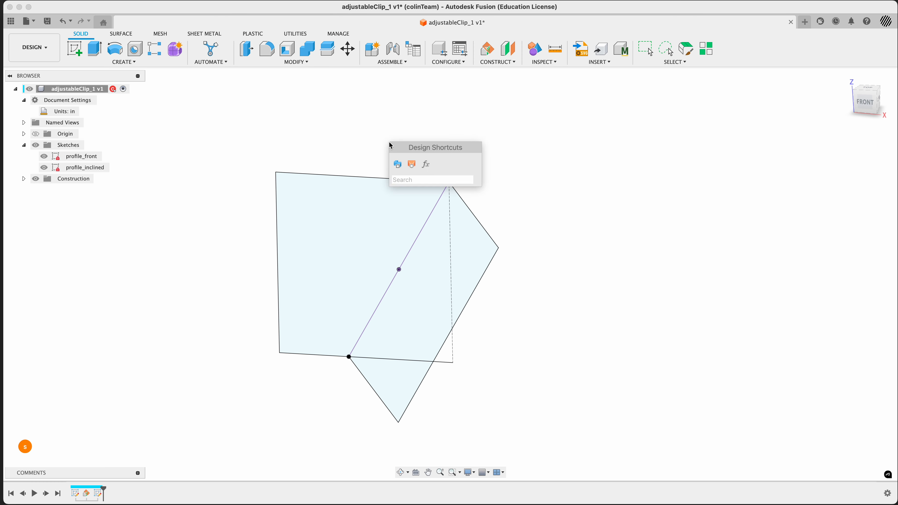
pyautogui.write('thick')
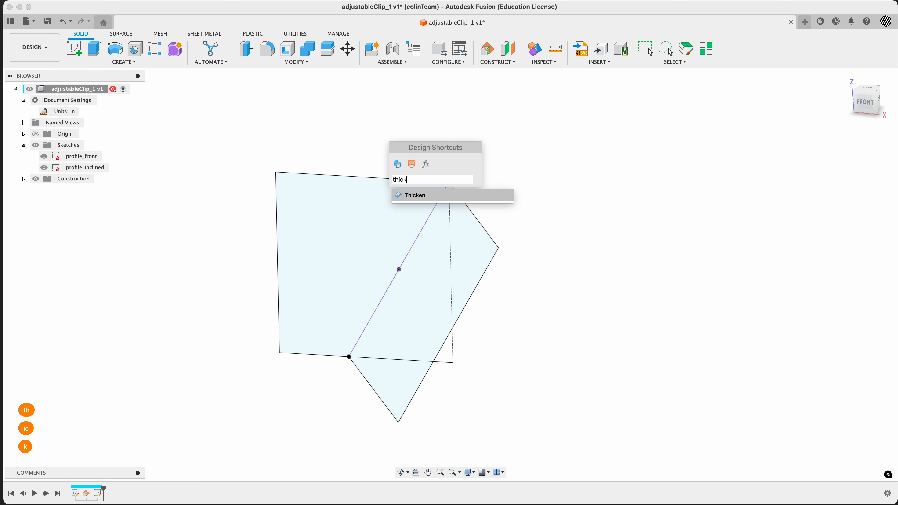
pyautogui.click(415, 195)
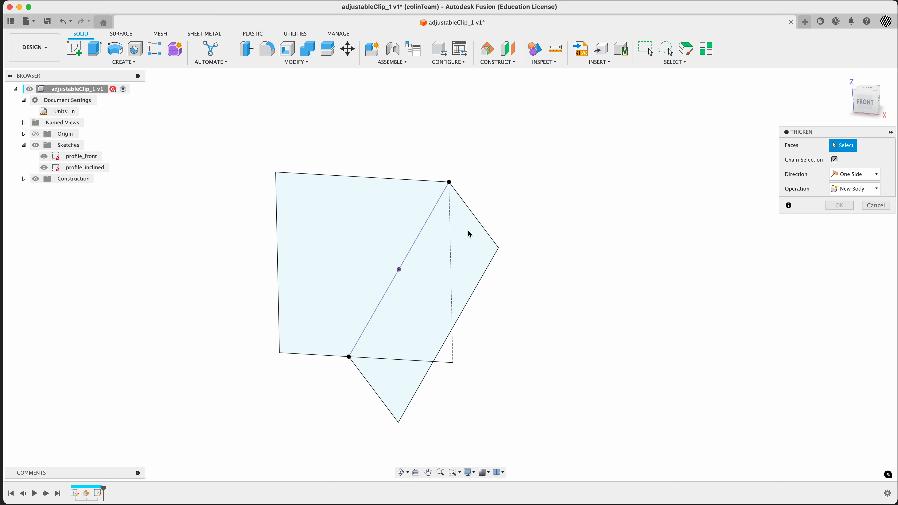
pyautogui.click(413, 300)
pyautogui.click(354, 274)
pyautogui.click(875, 205)
pyautogui.moveTo(591, 236)
pyautogui.keyDown('shift'); pyautogui.mouseDown(button='middle')
pyautogui.moveTo(605, 228)
pyautogui.moveTo(565, 209)
pyautogui.mouseUp(button='middle'); pyautogui.keyUp('shift')
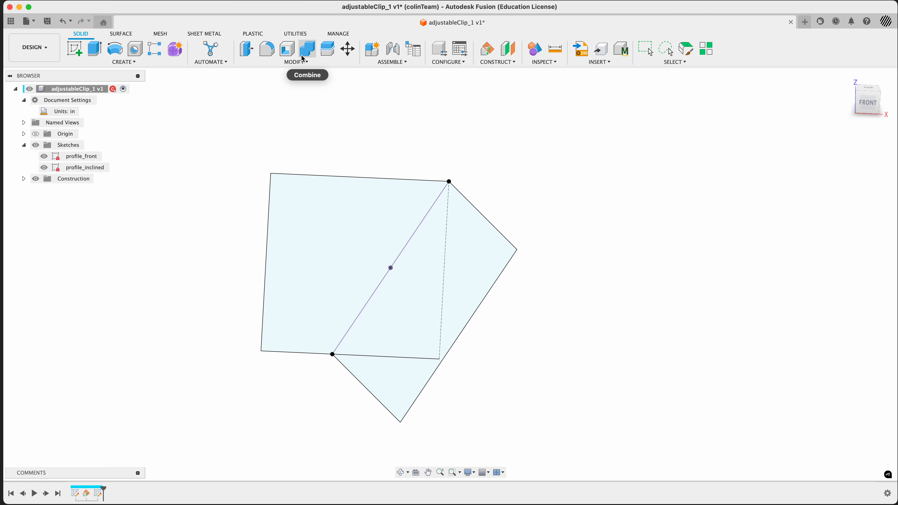
pyautogui.click(127, 35)
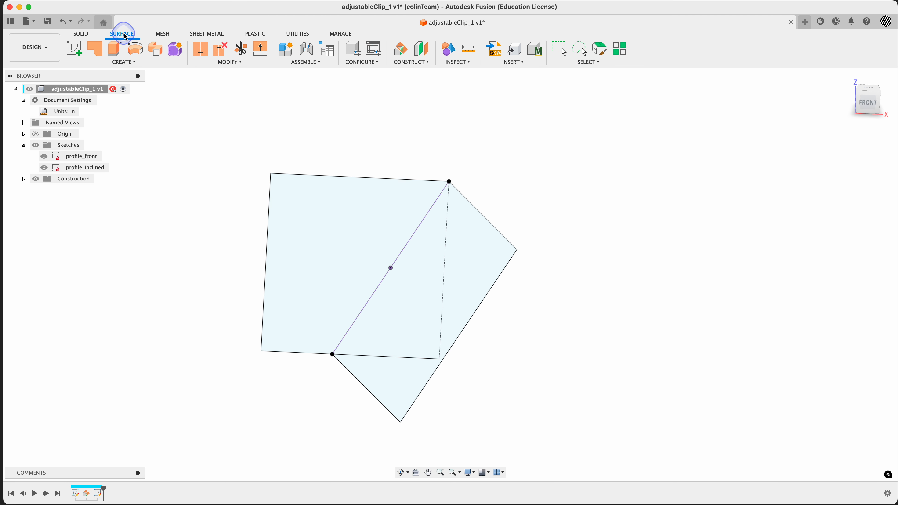
pyautogui.click(168, 36)
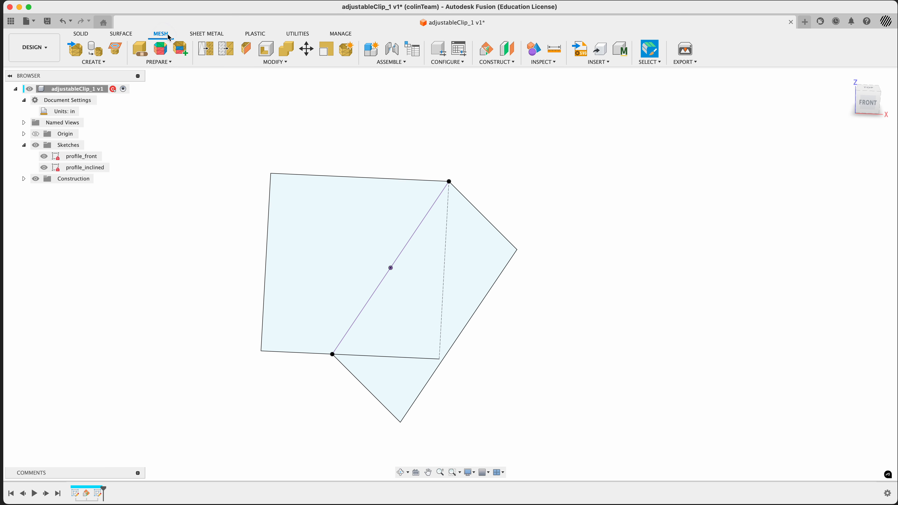
pyautogui.click(205, 34)
pyautogui.click(255, 34)
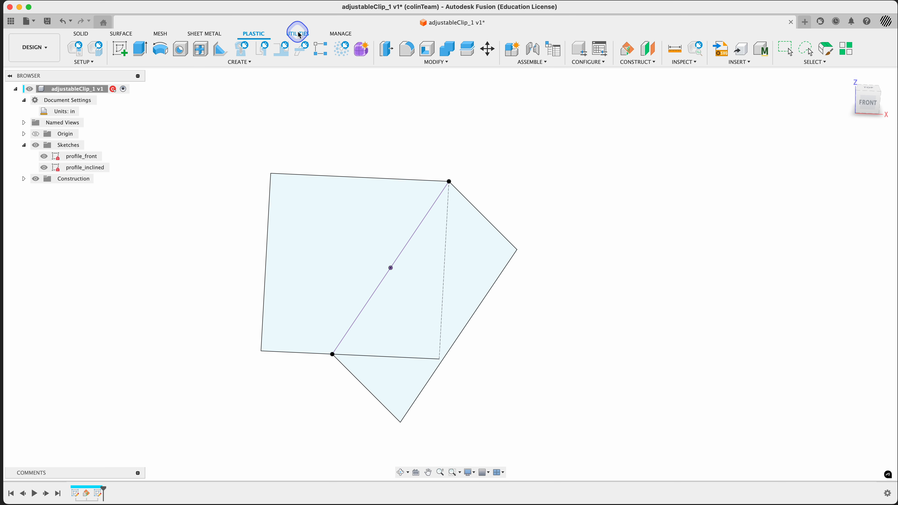
pyautogui.click(297, 35)
pyautogui.click(331, 35)
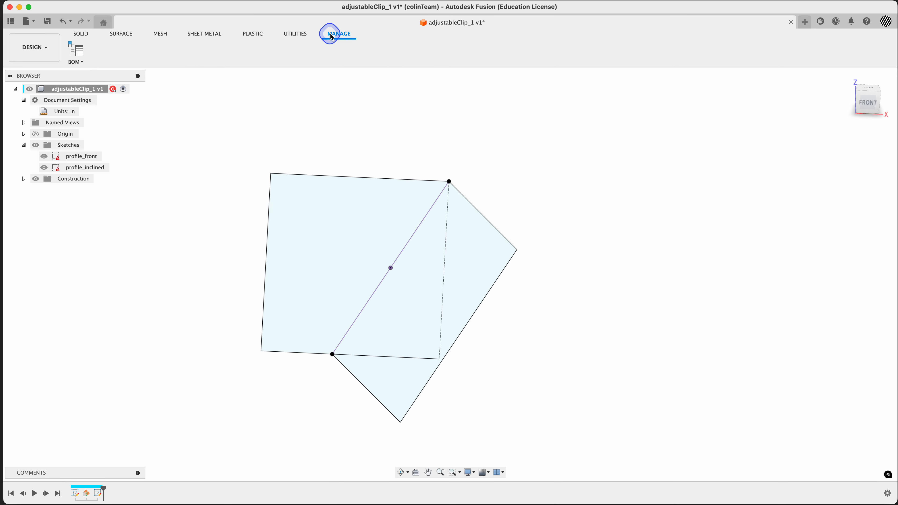
pyautogui.click(122, 35)
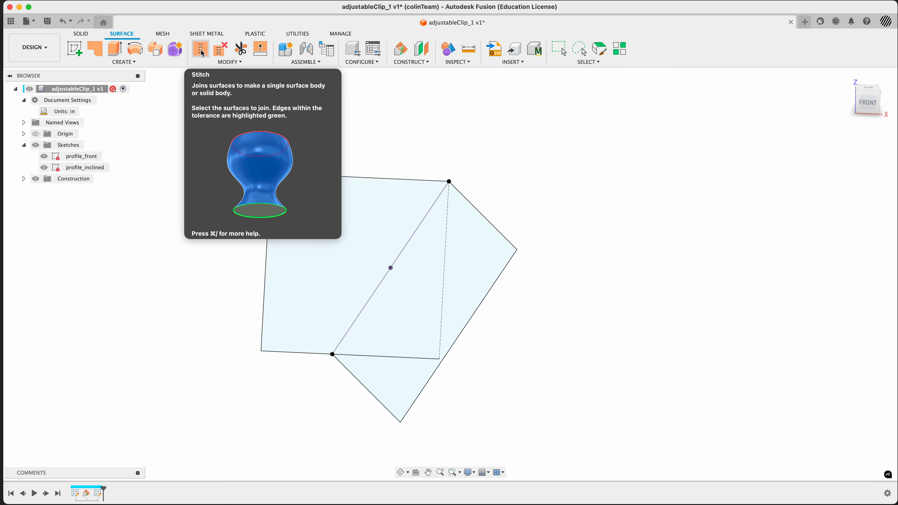
# Step: Create a patch surface from both sketch profiles and expand the Bodies folder
pyautogui.click(100, 55)
pyautogui.click(364, 242)
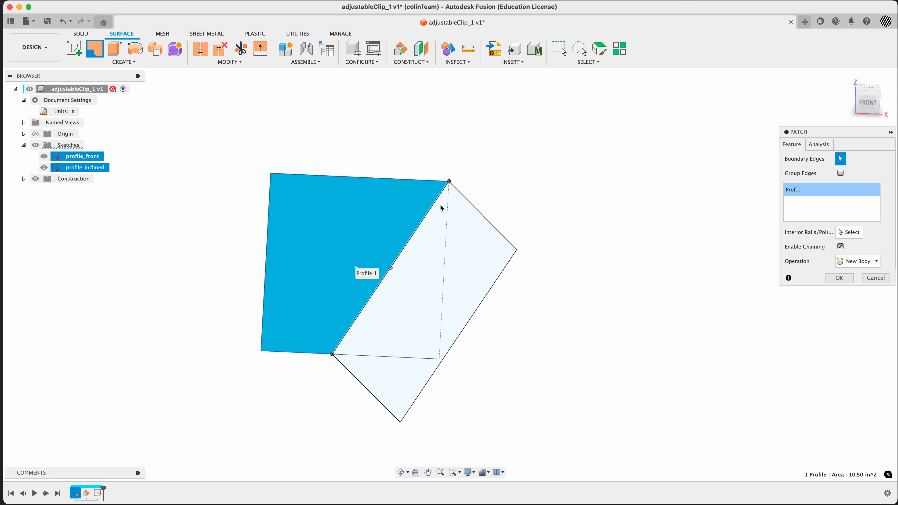
pyautogui.click(468, 217)
pyautogui.moveTo(559, 197)
pyautogui.keyDown('shift'); pyautogui.mouseDown(button='middle')
pyautogui.moveTo(517, 213)
pyautogui.moveTo(552, 178)
pyautogui.moveTo(568, 198)
pyautogui.moveTo(559, 187)
pyautogui.mouseUp(button='middle'); pyautogui.keyUp('shift')
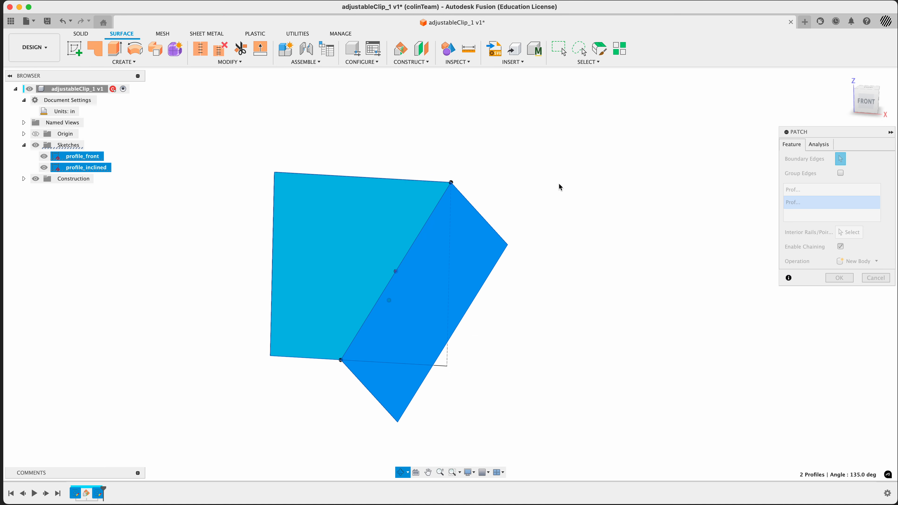
pyautogui.click(841, 278)
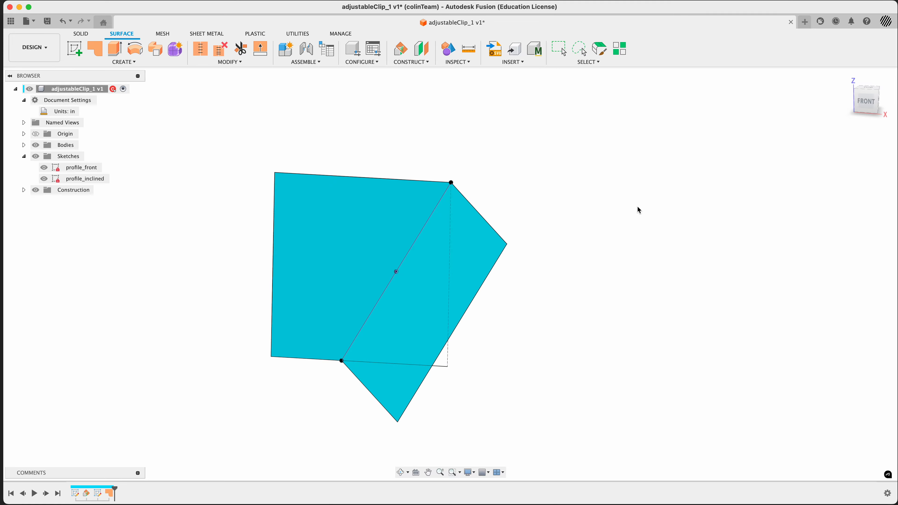
pyautogui.click(24, 145)
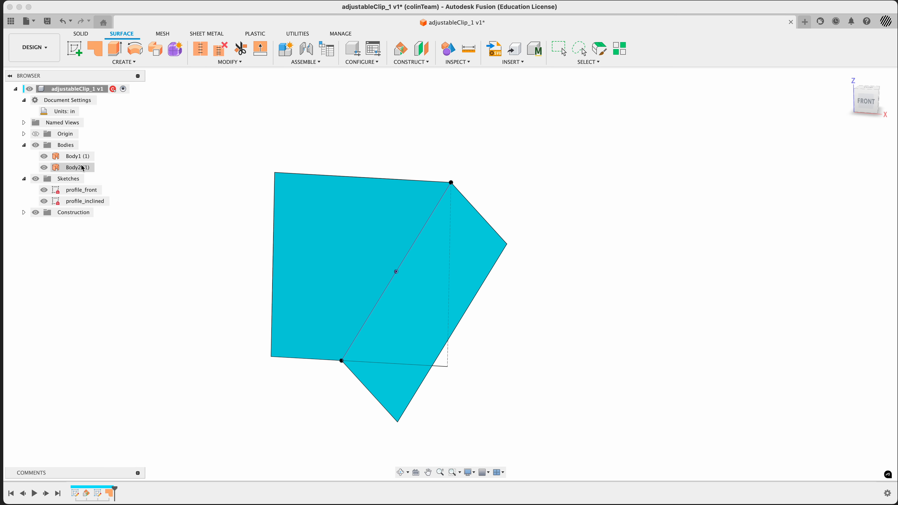
# Step: Try to thicken one of the patch surfaces with the Thicken command, then cancel
pyautogui.moveTo(183, 188)
pyautogui.keyDown('shift'); pyautogui.mouseDown(button='middle')
pyautogui.moveTo(190, 204)
pyautogui.moveTo(174, 256)
pyautogui.moveTo(190, 174)
pyautogui.moveTo(178, 186)
pyautogui.mouseUp(button='middle'); pyautogui.keyUp('shift')
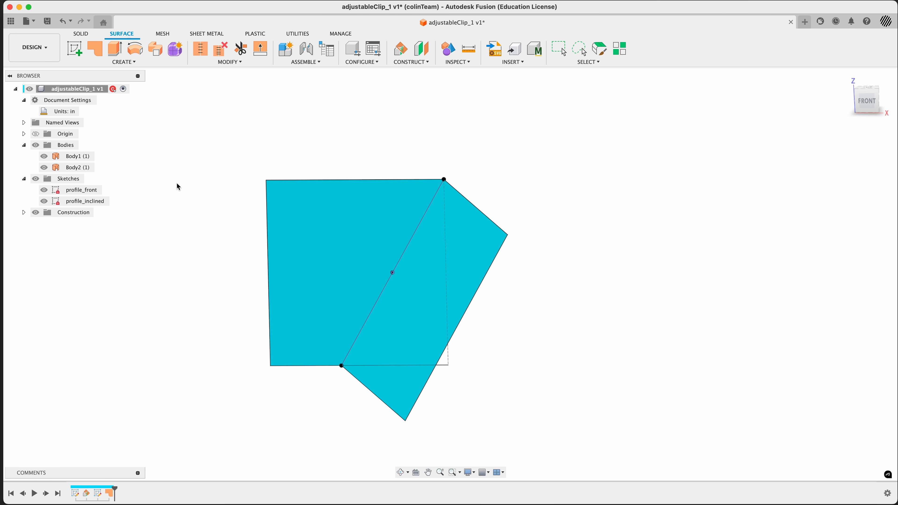
pyautogui.click(83, 35)
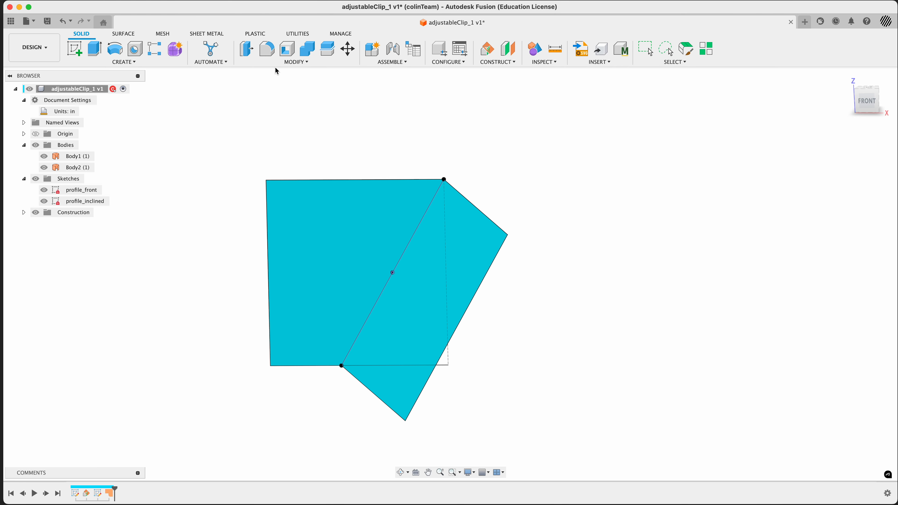
pyautogui.click(128, 63)
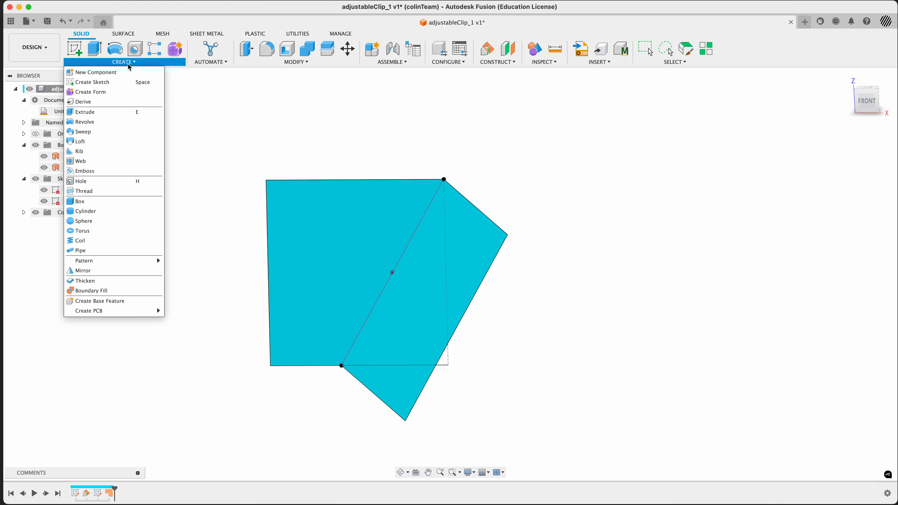
pyautogui.click(103, 281)
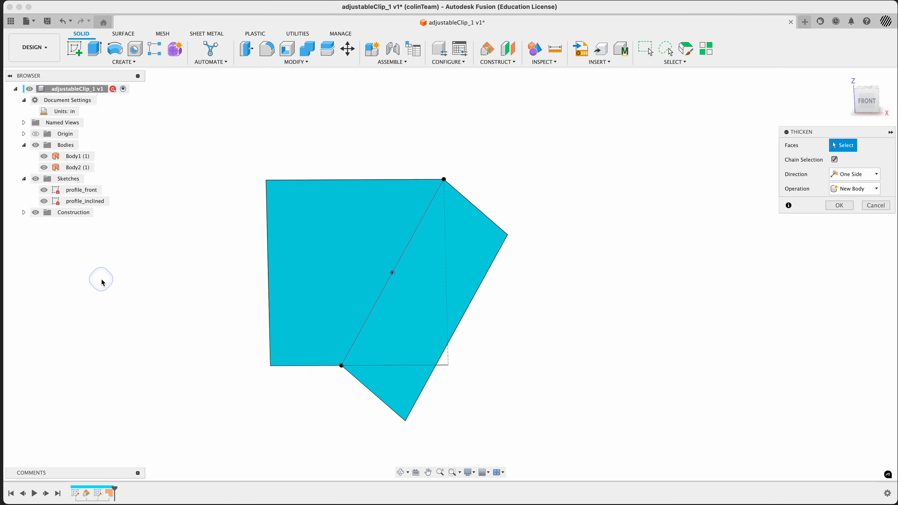
pyautogui.click(302, 280)
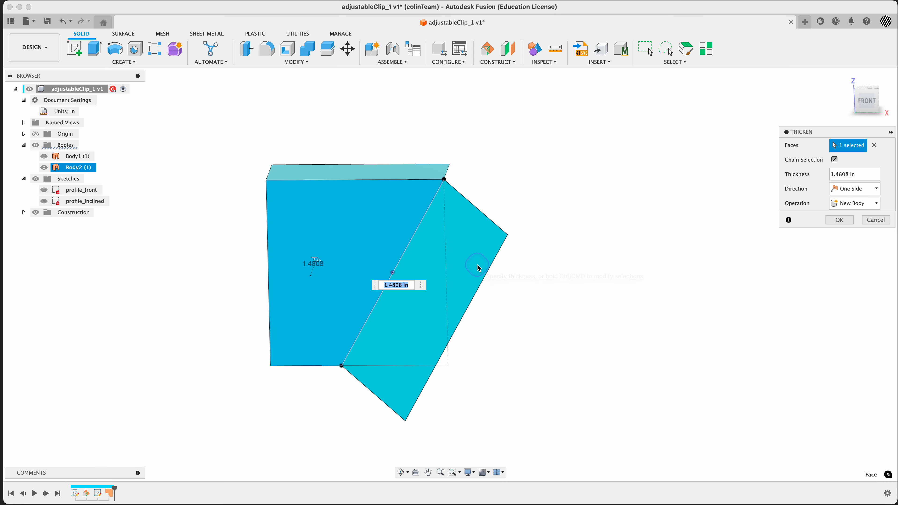
pyautogui.moveTo(567, 263)
pyautogui.keyDown('shift'); pyautogui.mouseDown(button='middle')
pyautogui.moveTo(547, 287)
pyautogui.moveTo(562, 268)
pyautogui.mouseUp(button='middle'); pyautogui.keyUp('shift')
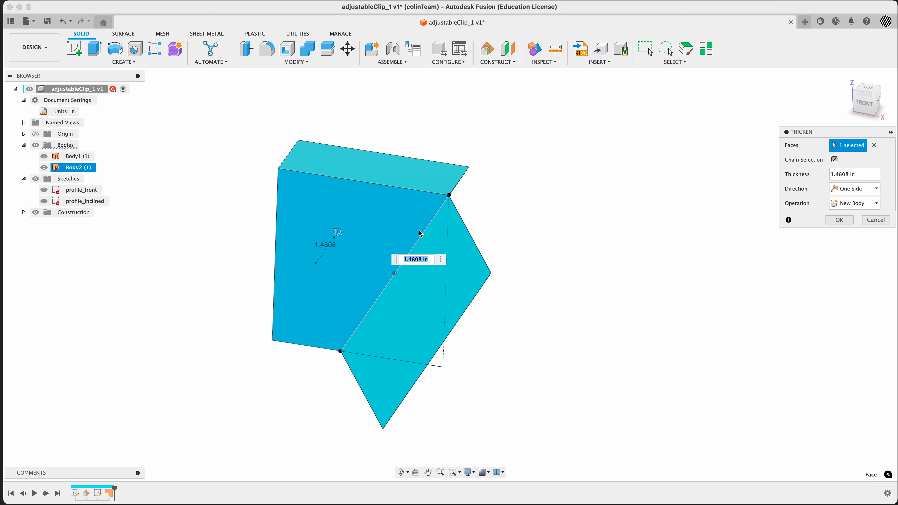
pyautogui.keyDown('shift'); pyautogui.moveTo(487, 252); pyautogui.dragTo(475, 261, button='middle'); pyautogui.keyUp('shift')
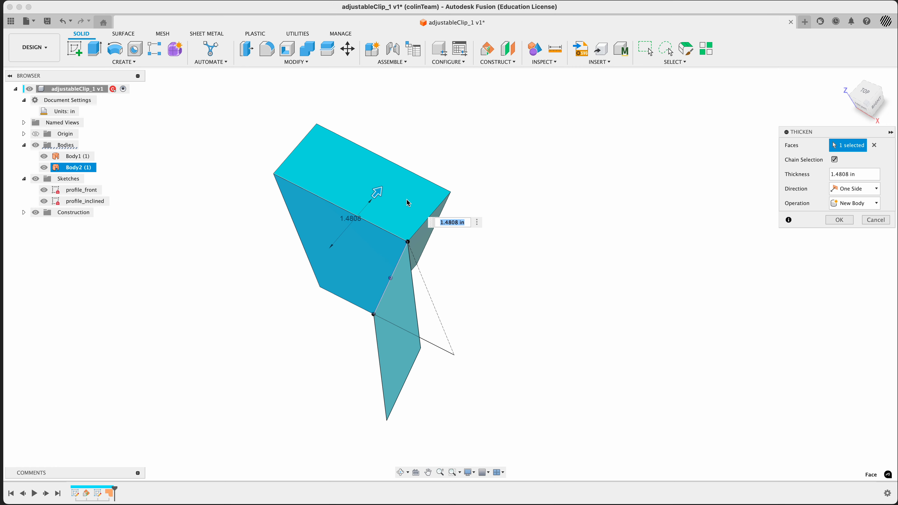
pyautogui.click(876, 220)
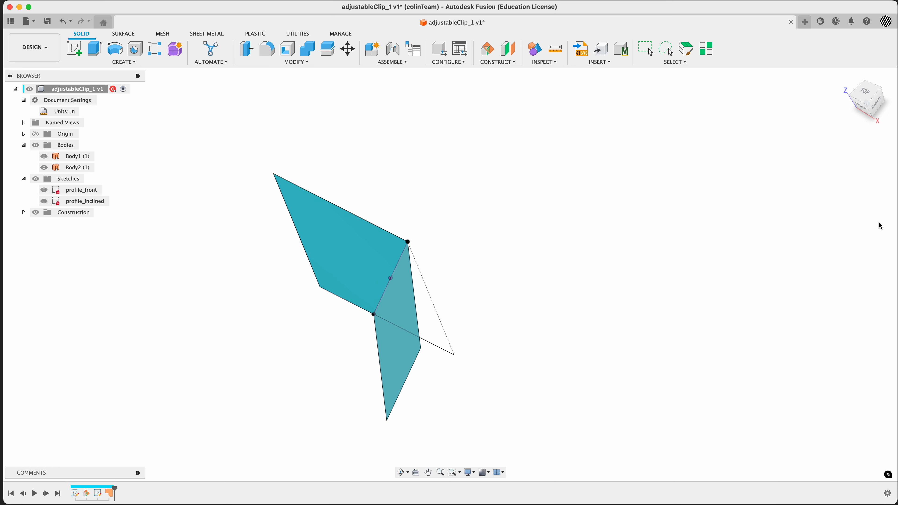
# Step: Stitch the two patch surface bodies together into a single body
pyautogui.click(122, 34)
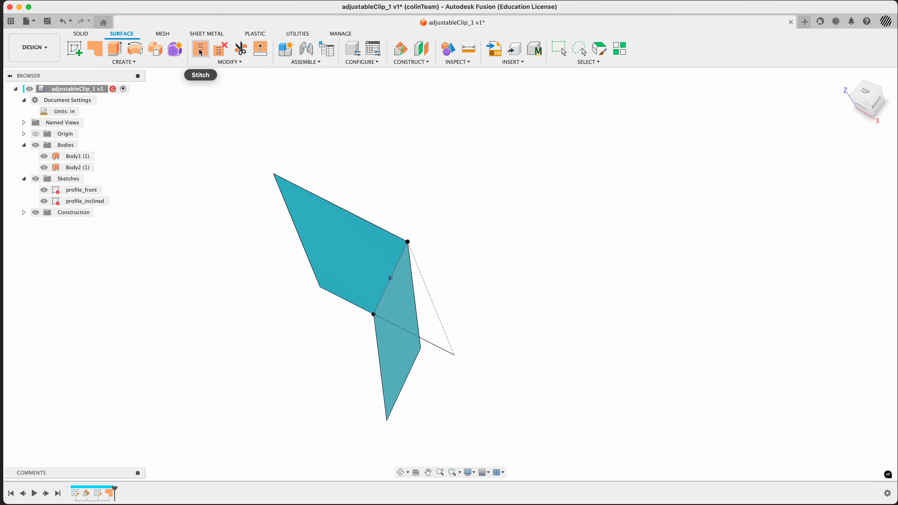
pyautogui.click(77, 167)
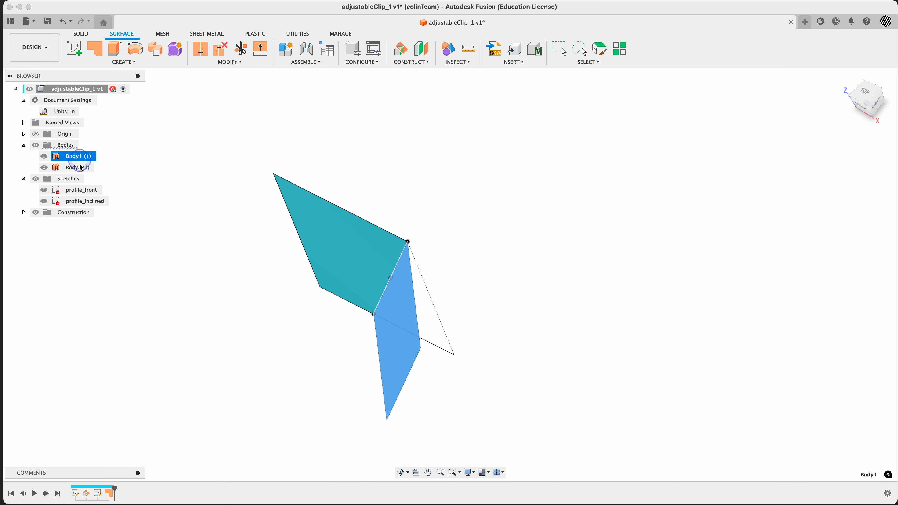
pyautogui.click(194, 136)
pyautogui.keyDown('shift'); pyautogui.moveTo(207, 191); pyautogui.dragTo(231, 163, button='middle'); pyautogui.keyUp('shift')
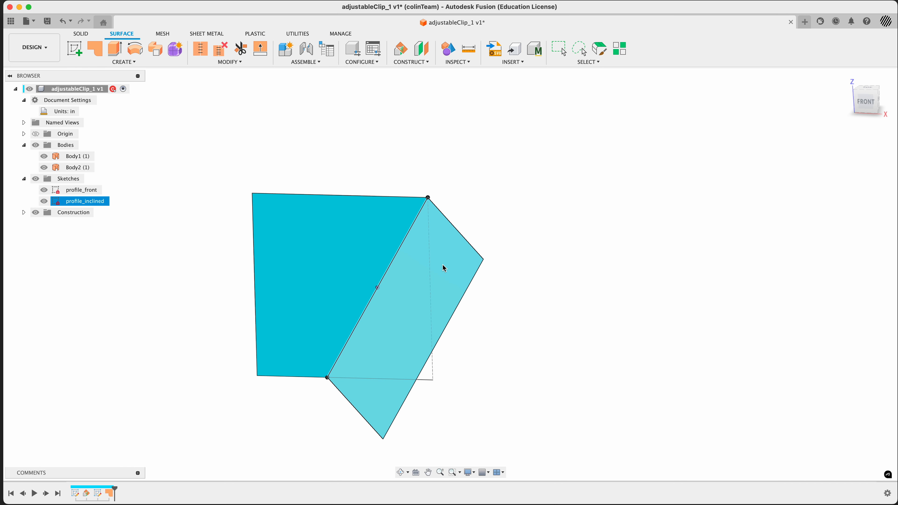
pyautogui.click(202, 53)
pyautogui.click(324, 223)
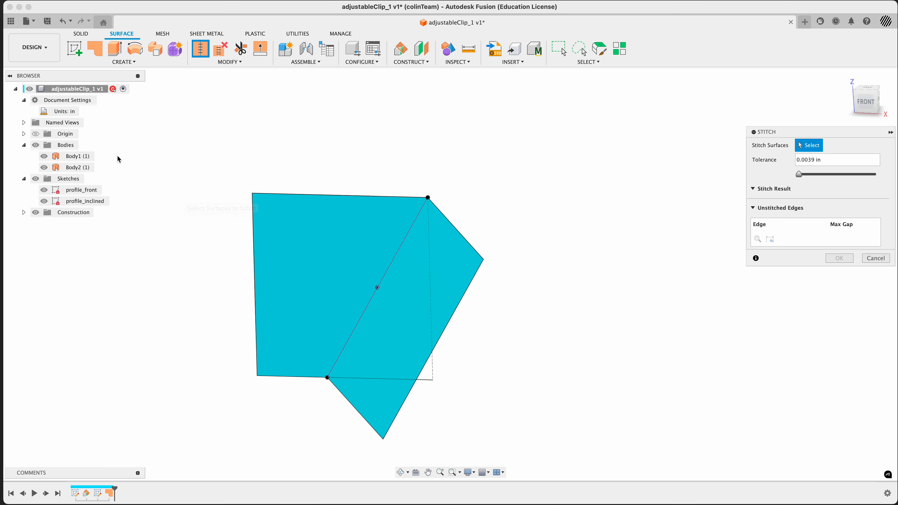
pyautogui.click(75, 156)
pyautogui.click(75, 167)
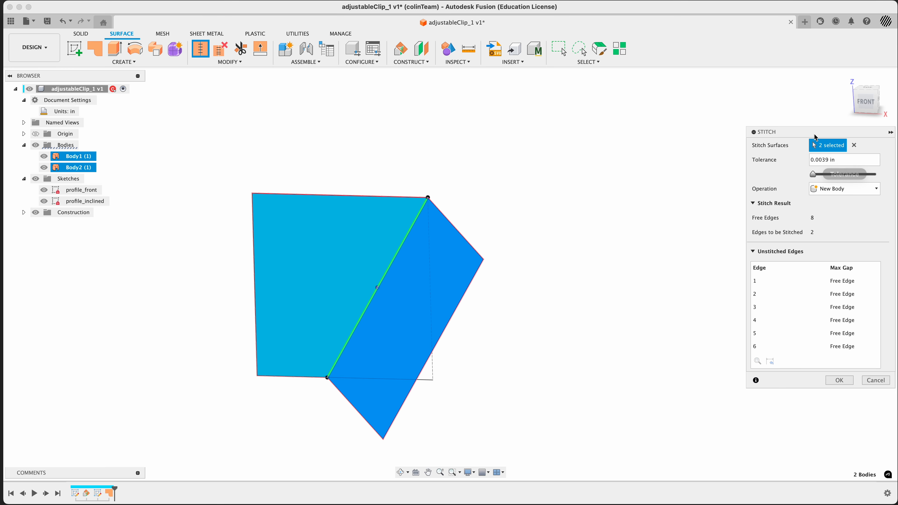
pyautogui.moveTo(805, 132); pyautogui.dragTo(665, 124)
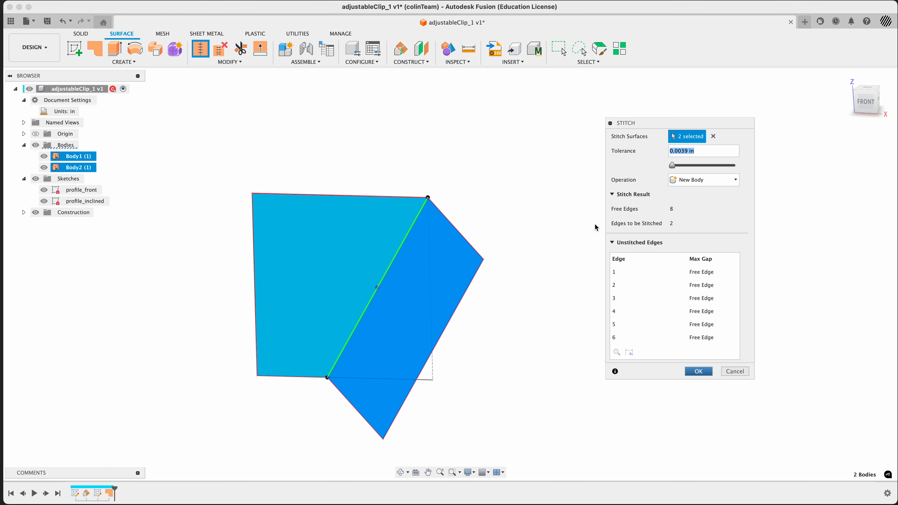
pyautogui.press('Return')
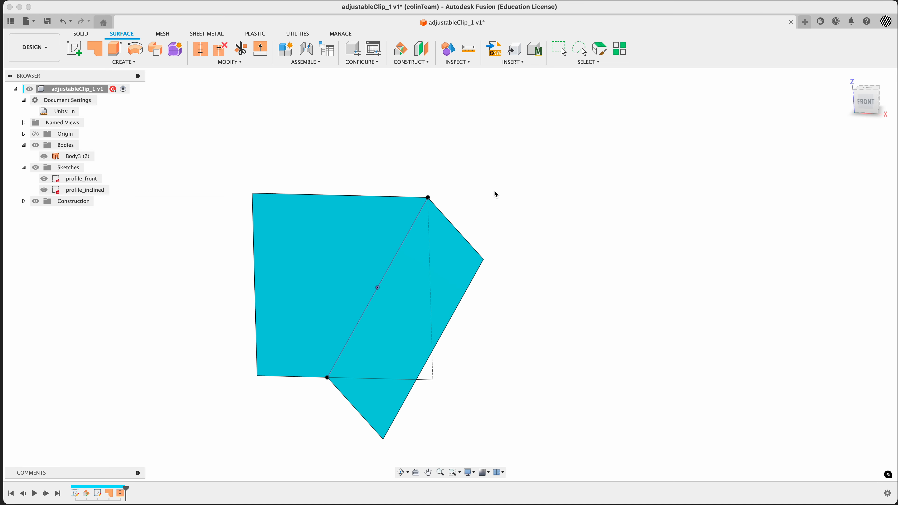
# Step: Start the Thicken command and select the stitched surface body
pyautogui.click(82, 34)
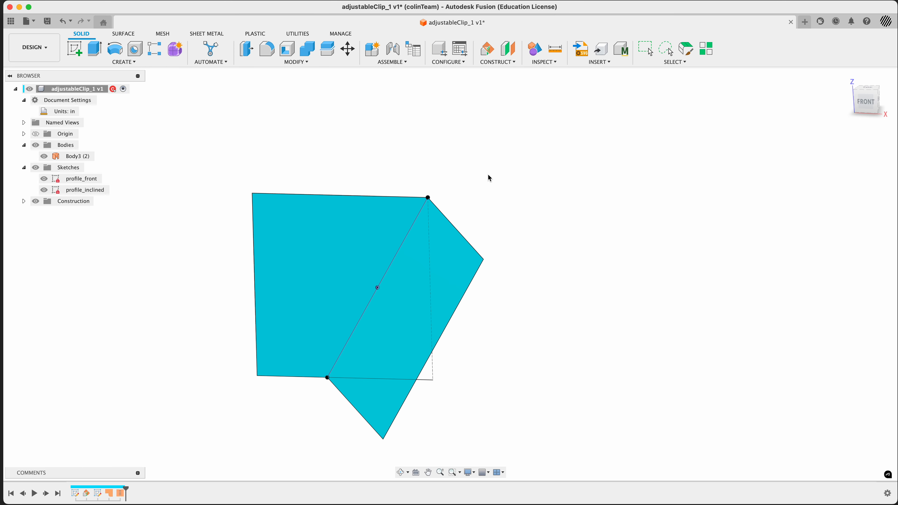
pyautogui.write('ssthic')
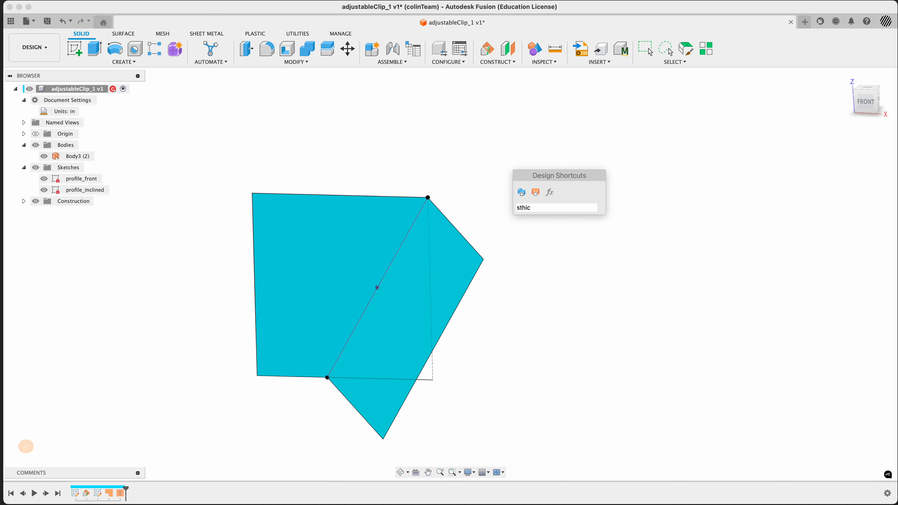
pyautogui.press('Left')
pyautogui.press('Left')
pyautogui.press('Left')
pyautogui.press('Left')
pyautogui.press('Left')
pyautogui.press('Delete')
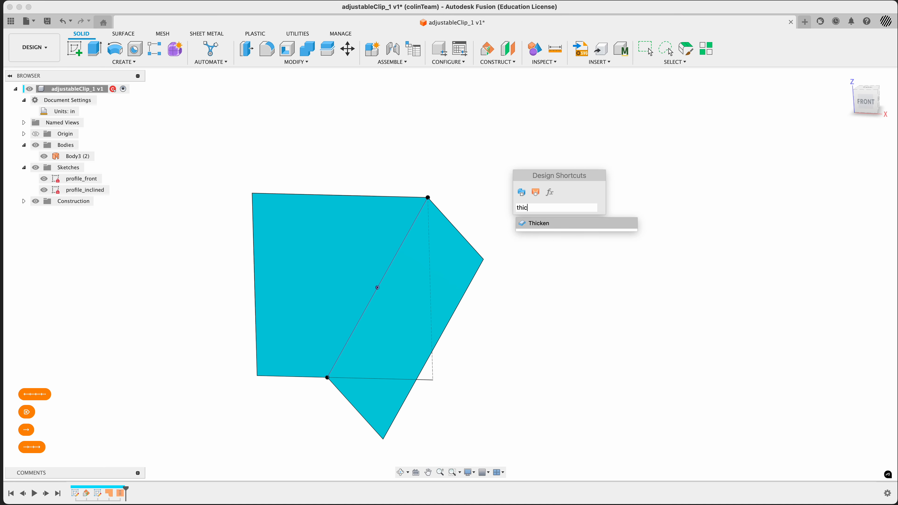
pyautogui.press('Return')
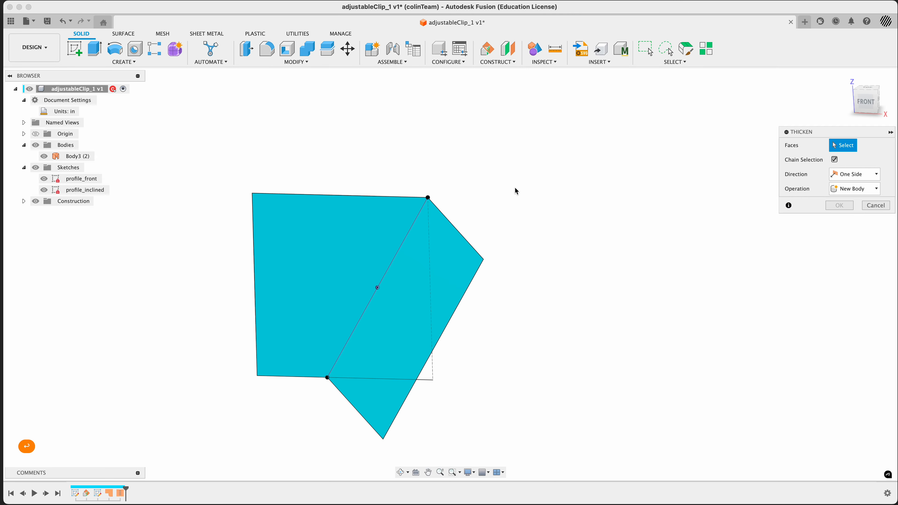
pyautogui.click(77, 157)
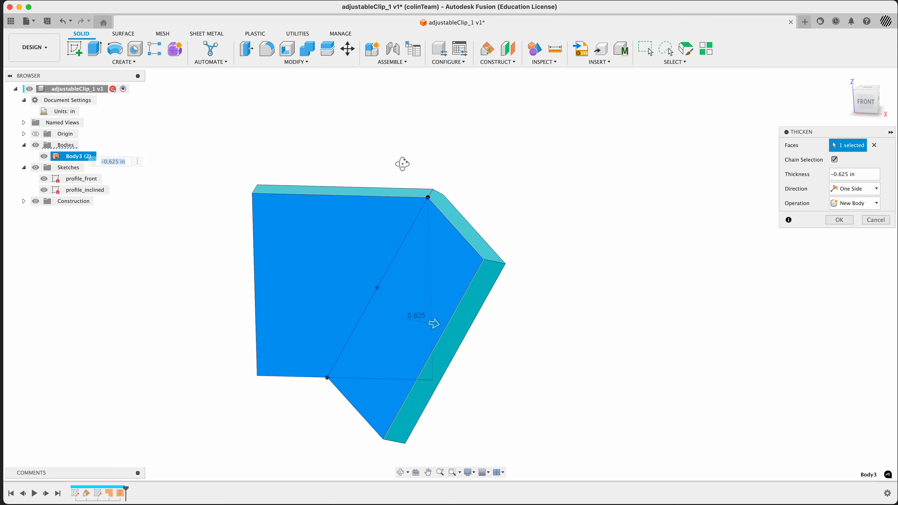
pyautogui.moveTo(403, 162)
pyautogui.keyDown('shift'); pyautogui.mouseDown(button='middle')
pyautogui.moveTo(370, 203)
pyautogui.moveTo(385, 176)
pyautogui.moveTo(400, 170)
pyautogui.mouseUp(button='middle'); pyautogui.keyUp('shift')
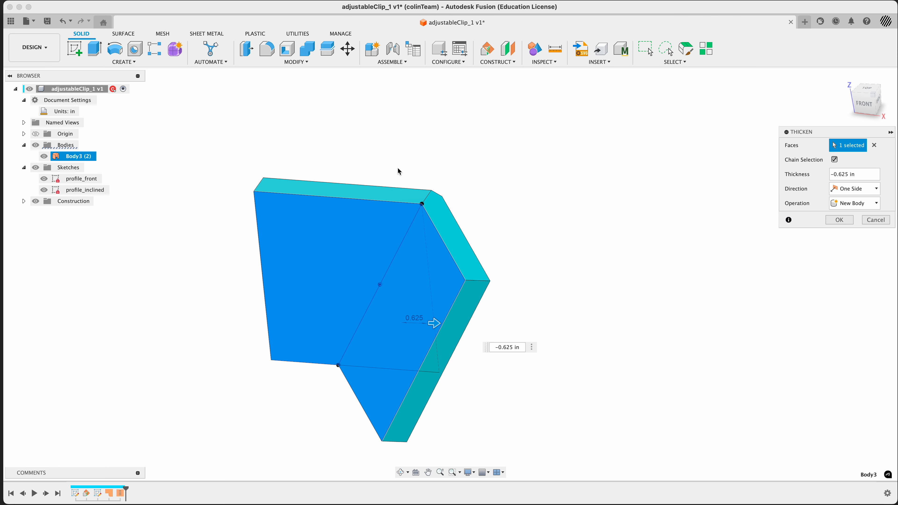
# Step: Compare with the reference drawing and thicken the body by -5/8 in as a new body
pyautogui.press('super+Tab')
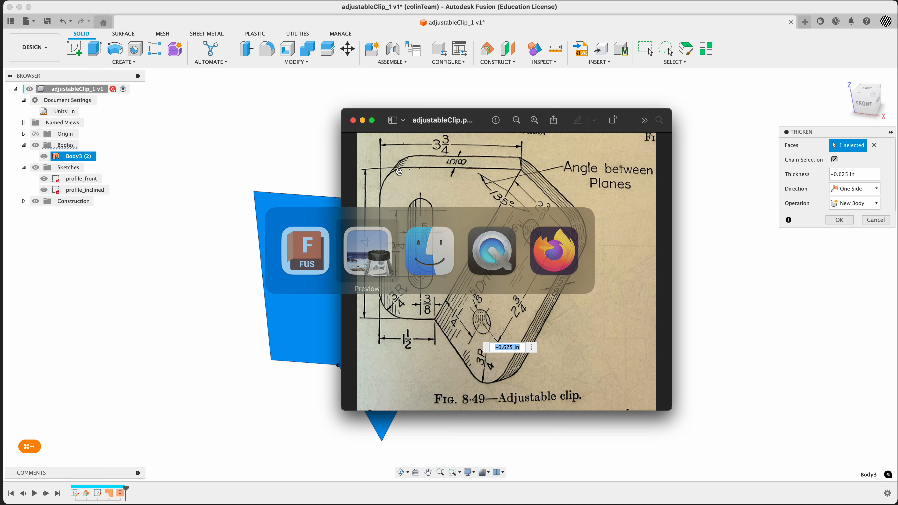
pyautogui.press('super+Tab')
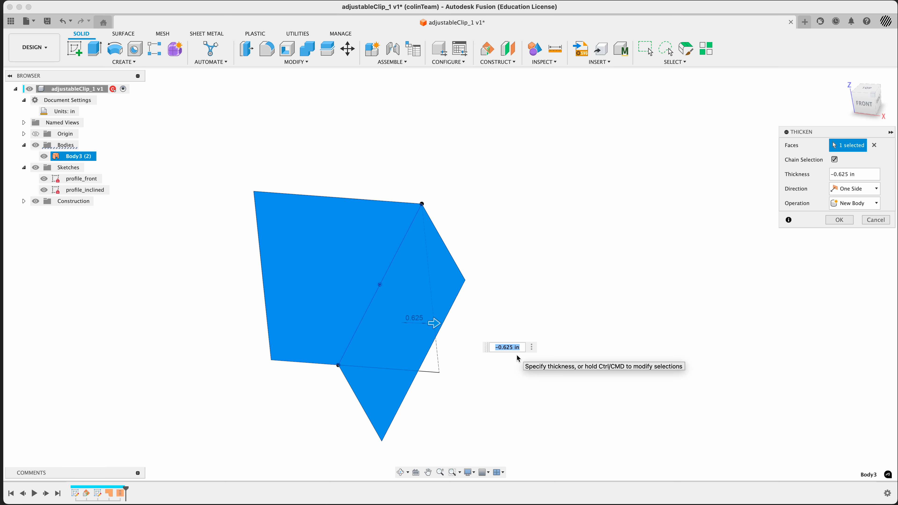
pyautogui.write('5/8')
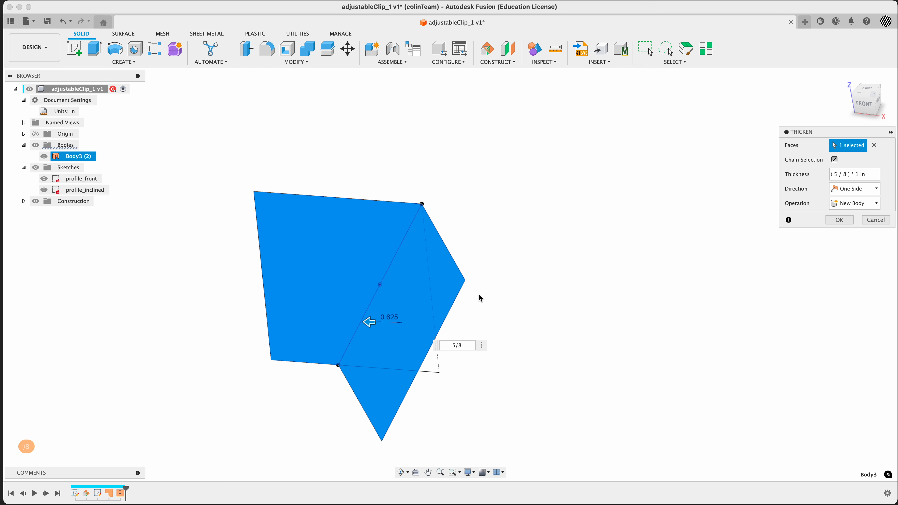
pyautogui.moveTo(512, 306)
pyautogui.keyDown('shift'); pyautogui.mouseDown(button='middle')
pyautogui.moveTo(501, 322)
pyautogui.moveTo(506, 312)
pyautogui.mouseUp(button='middle'); pyautogui.keyUp('shift')
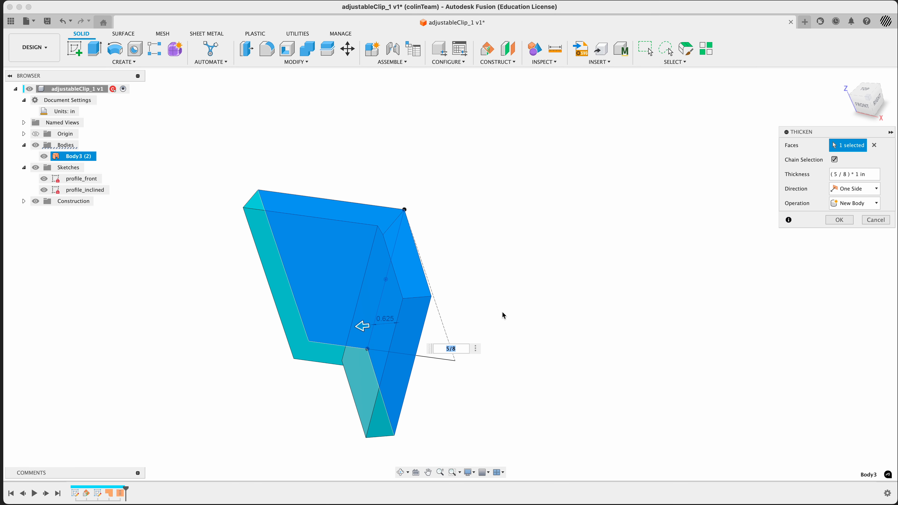
pyautogui.click(846, 78)
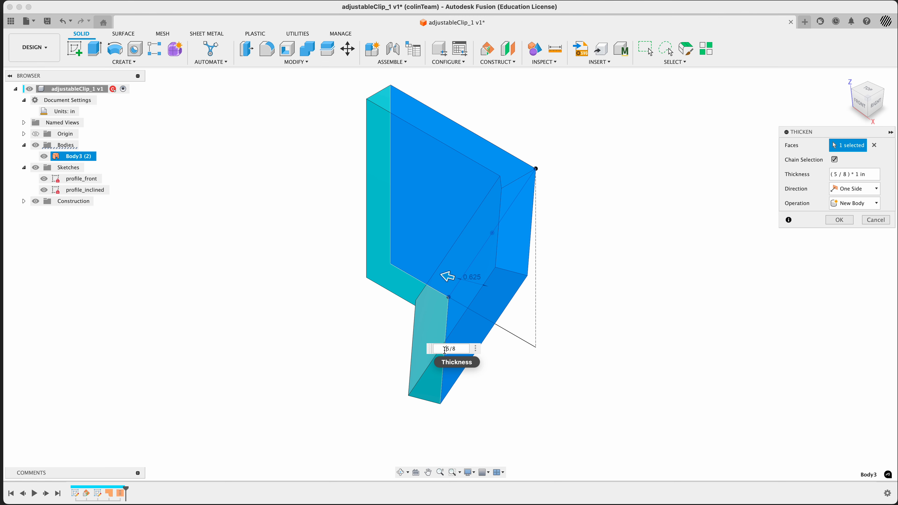
pyautogui.write('-')
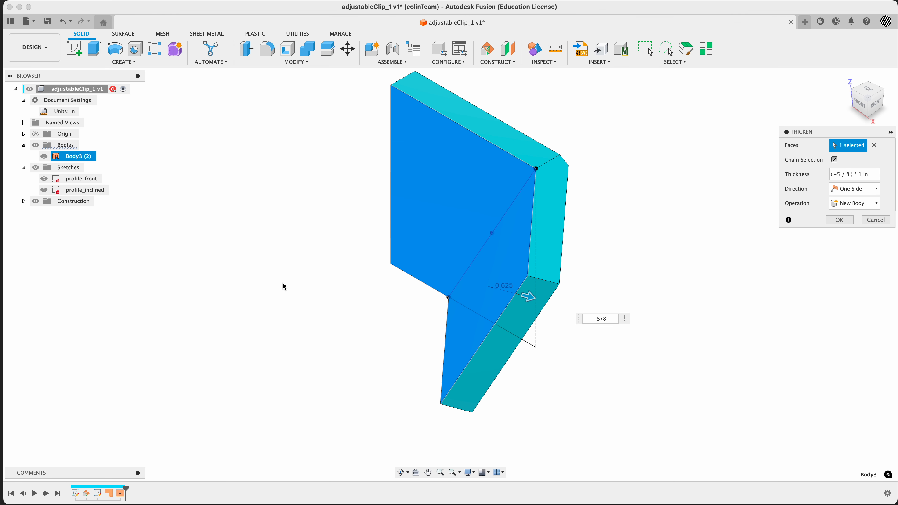
pyautogui.moveTo(272, 273)
pyautogui.keyDown('shift'); pyautogui.mouseDown(button='middle')
pyautogui.moveTo(297, 254)
pyautogui.moveTo(282, 268)
pyautogui.mouseUp(button='middle'); pyautogui.keyUp('shift')
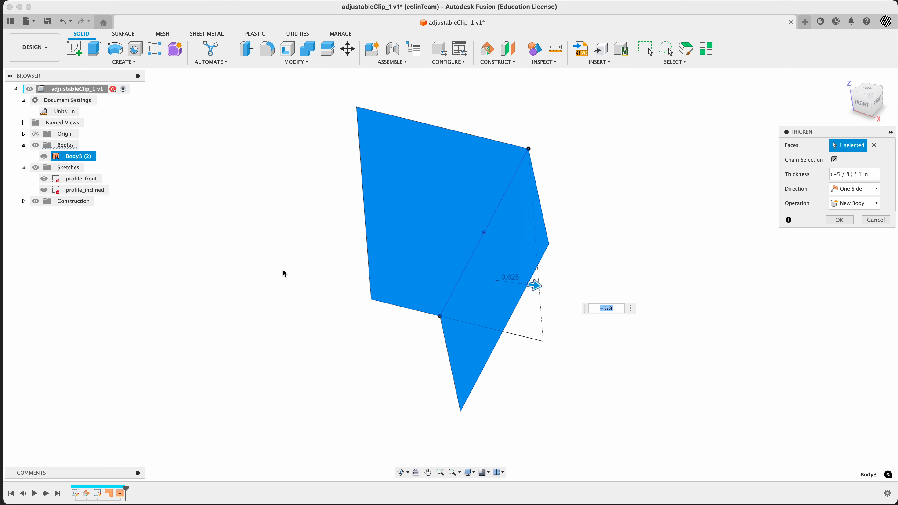
pyautogui.press('super+Tab')
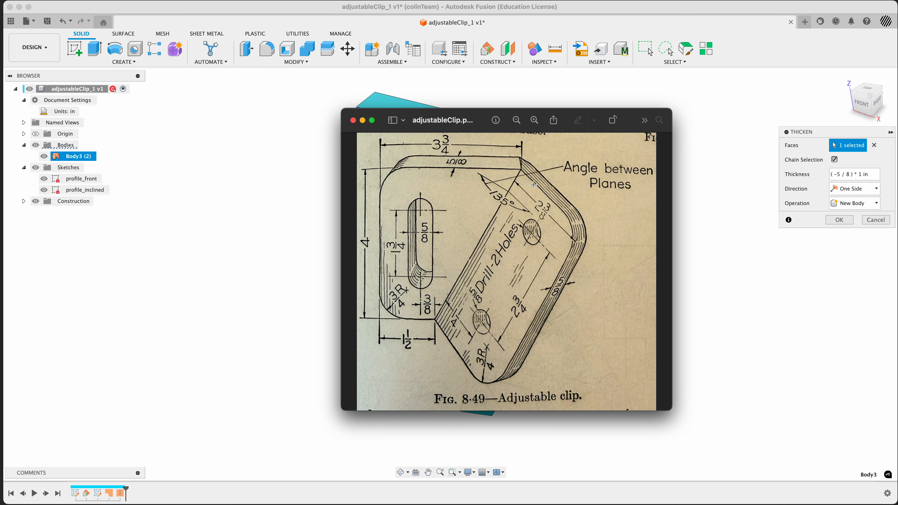
pyautogui.press('super+Tab')
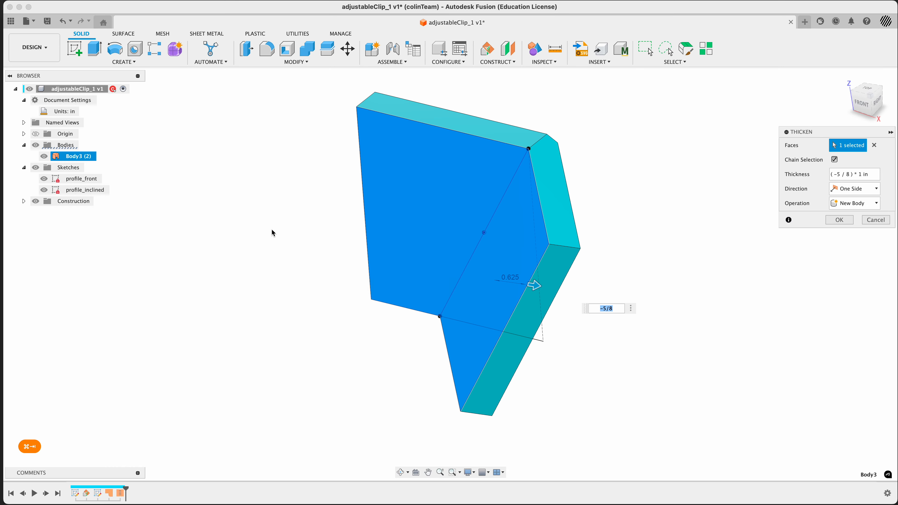
pyautogui.keyDown('shift'); pyautogui.moveTo(271, 229); pyautogui.dragTo(314, 249, button='middle'); pyautogui.keyUp('shift')
pyautogui.click(838, 220)
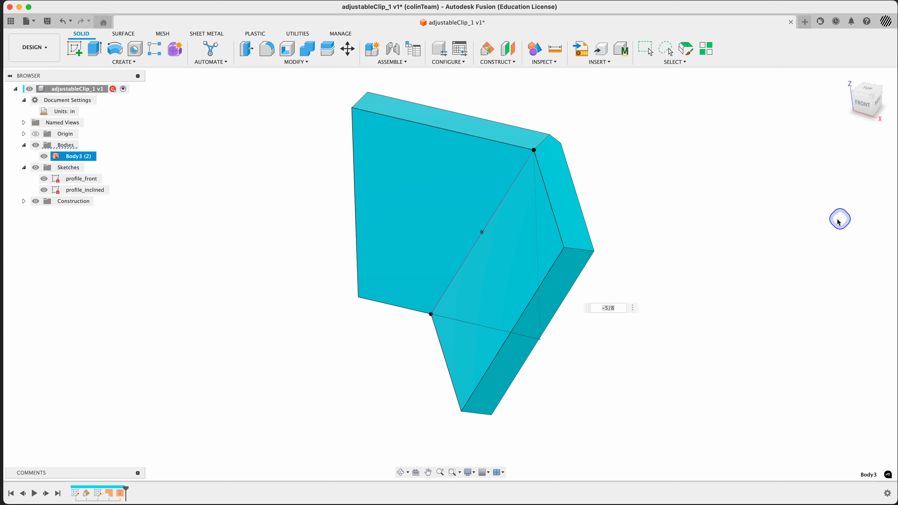
# Step: Fillet the four outer corner edges of the thickened body with a 3/4 in radius, checking the reference drawing
pyautogui.moveTo(216, 305)
pyautogui.keyDown('shift'); pyautogui.mouseDown(button='middle')
pyautogui.moveTo(240, 306)
pyautogui.moveTo(260, 275)
pyautogui.moveTo(220, 321)
pyautogui.moveTo(197, 321)
pyautogui.moveTo(211, 305)
pyautogui.moveTo(227, 315)
pyautogui.mouseUp(button='middle'); pyautogui.keyUp('shift')
pyautogui.press('super+Tab')
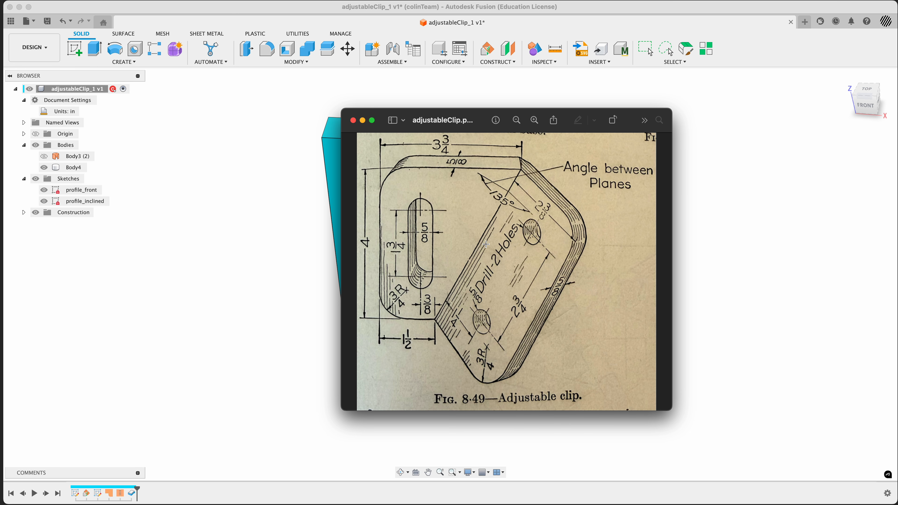
pyautogui.press('super+Tab')
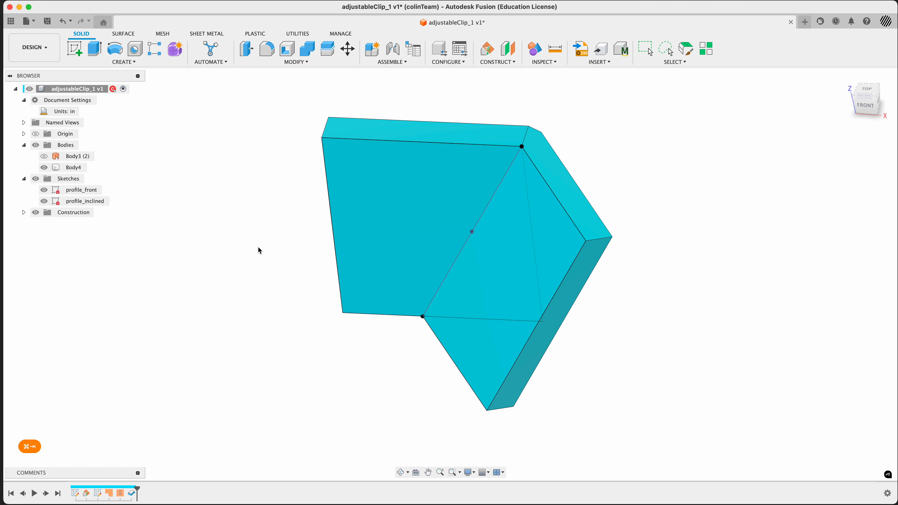
pyautogui.press('f')
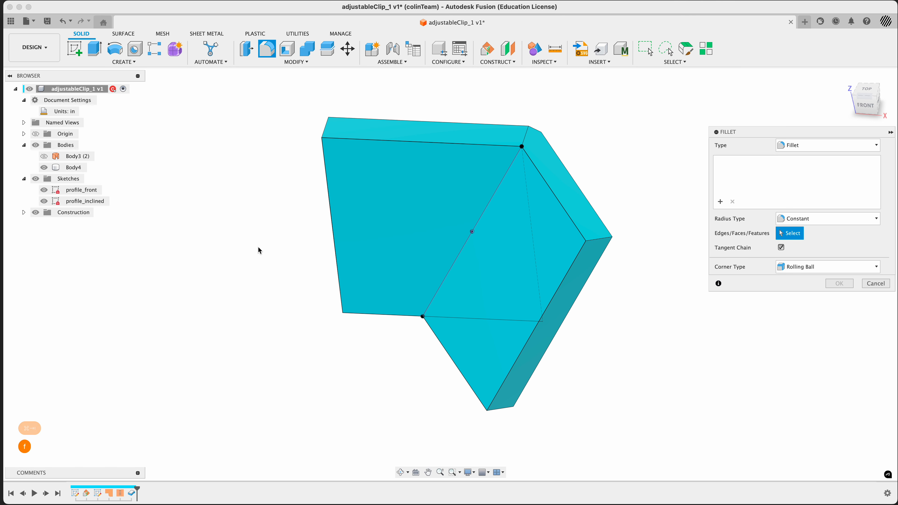
pyautogui.click(601, 239)
pyautogui.click(501, 407)
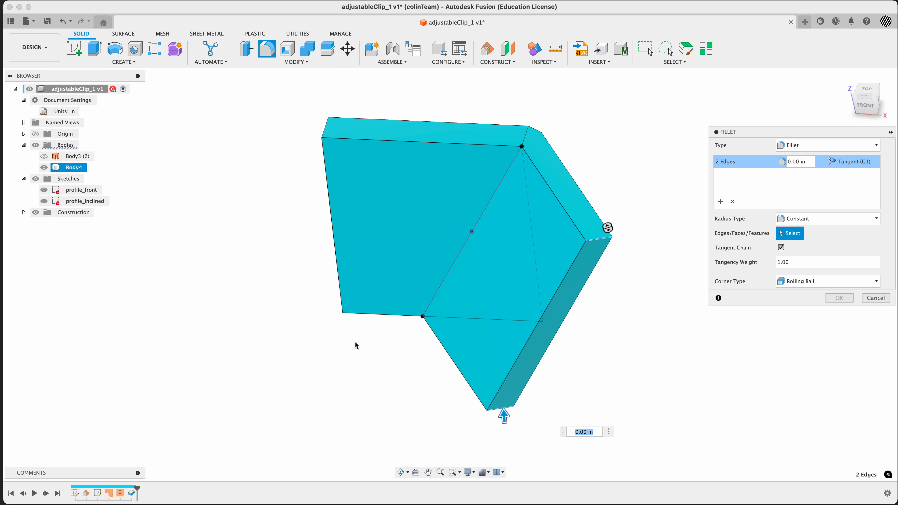
pyautogui.click(346, 311)
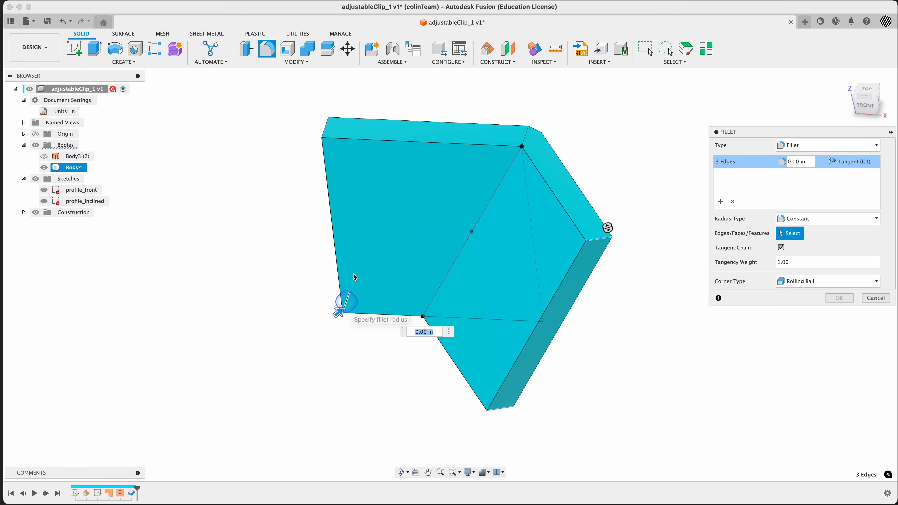
pyautogui.click(325, 125)
pyautogui.press('super+Tab')
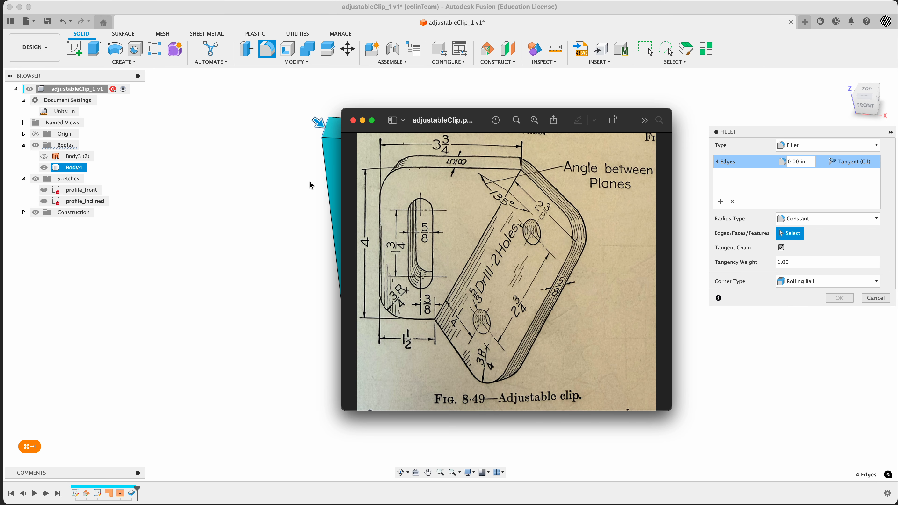
pyautogui.press('super+Tab')
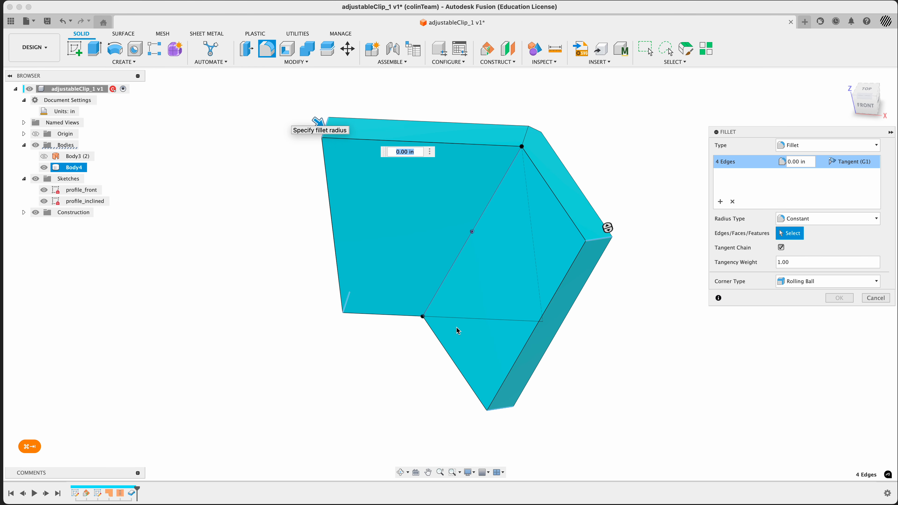
pyautogui.write('3/4')
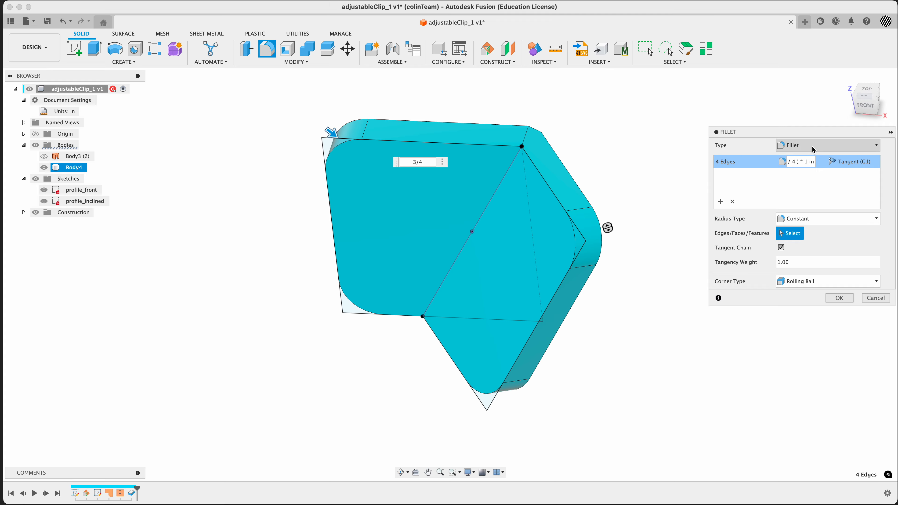
pyautogui.click(839, 297)
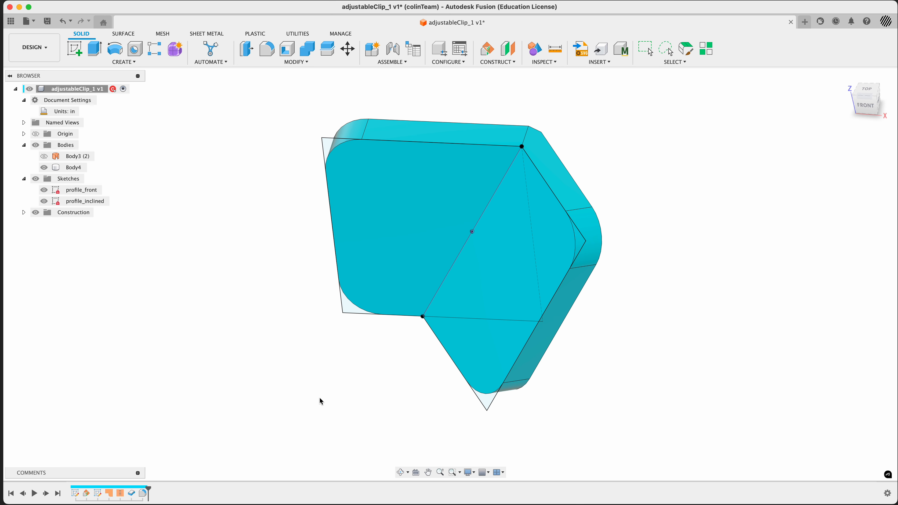
# Step: Inspect the filleted body from several angles and compare it with the reference drawing
pyautogui.keyDown('shift'); pyautogui.moveTo(622, 318); pyautogui.dragTo(601, 337, button='middle'); pyautogui.keyUp('shift')
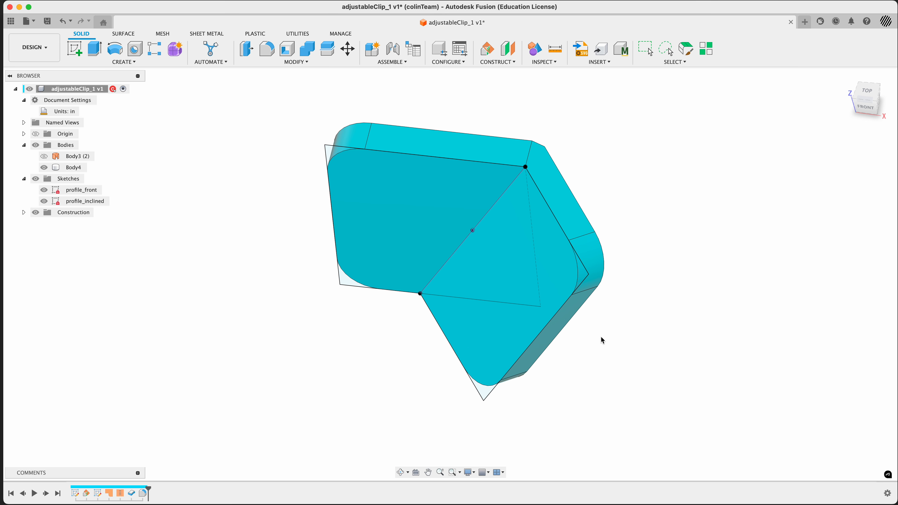
pyautogui.click(547, 168)
pyautogui.keyDown('shift'); pyautogui.moveTo(603, 164); pyautogui.dragTo(622, 145, button='middle'); pyautogui.keyUp('shift')
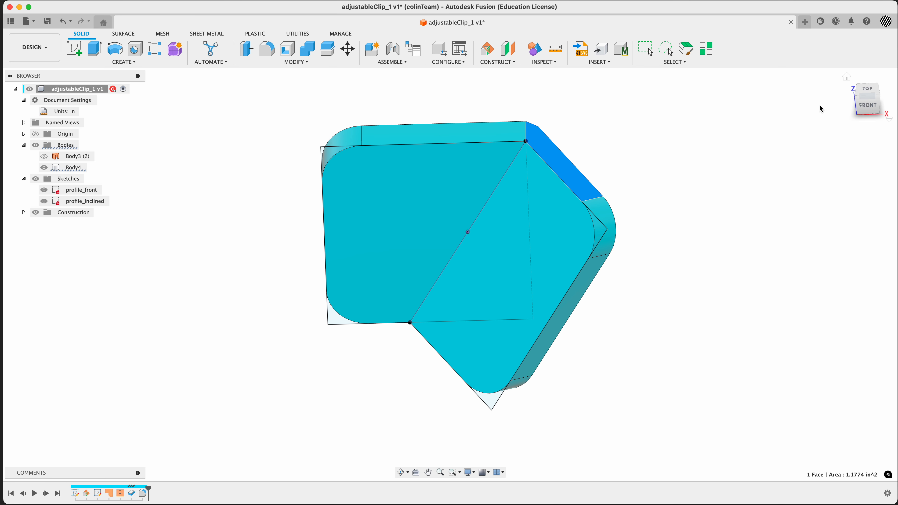
pyautogui.click(869, 100)
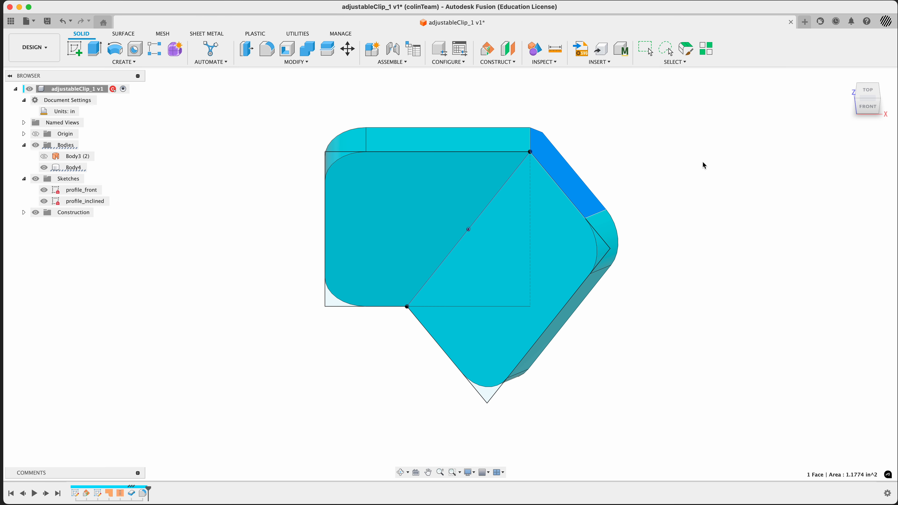
pyautogui.click(690, 179)
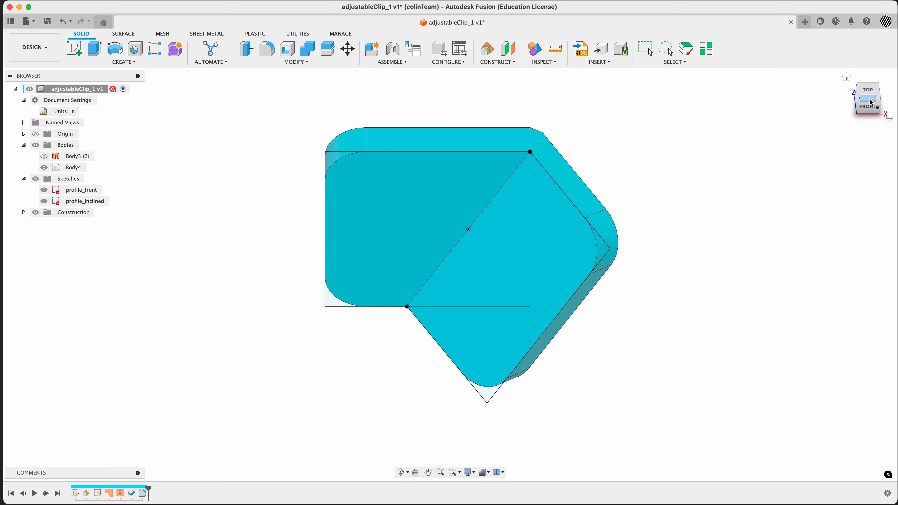
pyautogui.press('super+Tab')
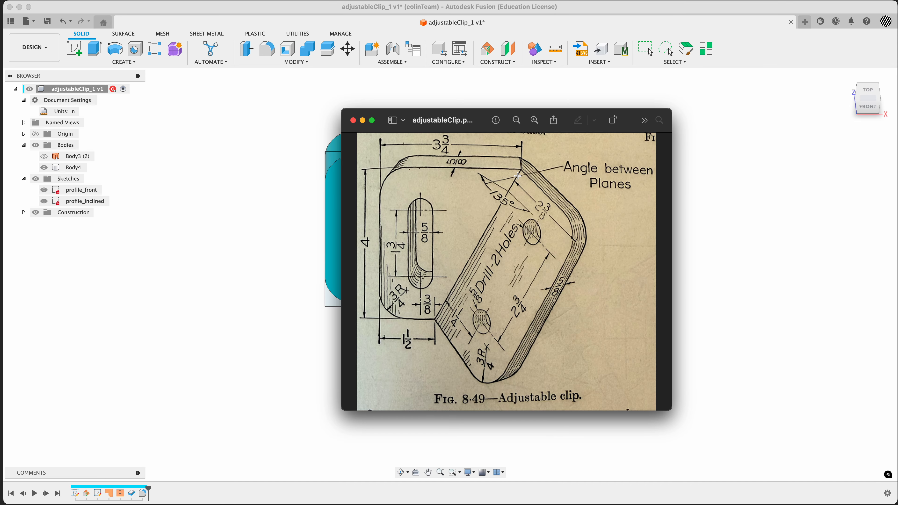
pyautogui.press('super+Tab')
pyautogui.click(543, 133)
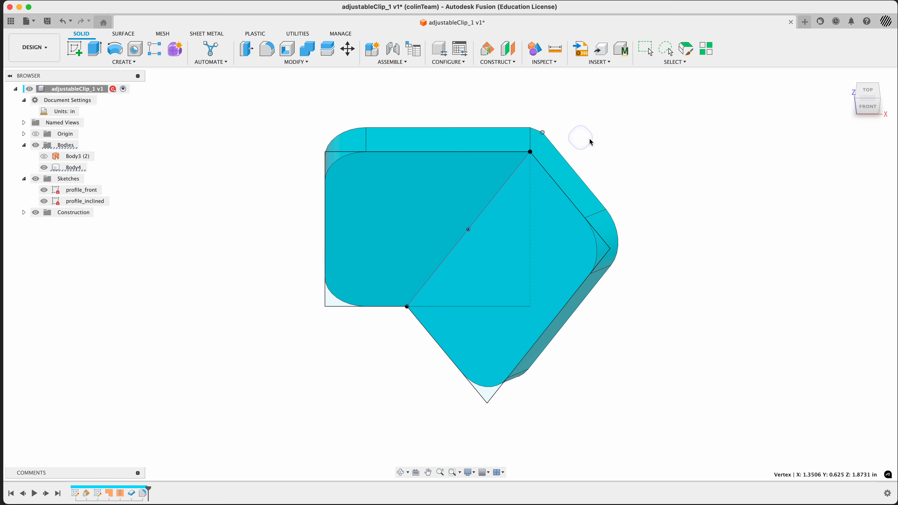
pyautogui.keyDown('shift'); pyautogui.moveTo(591, 142); pyautogui.dragTo(571, 135, button='middle'); pyautogui.keyUp('shift')
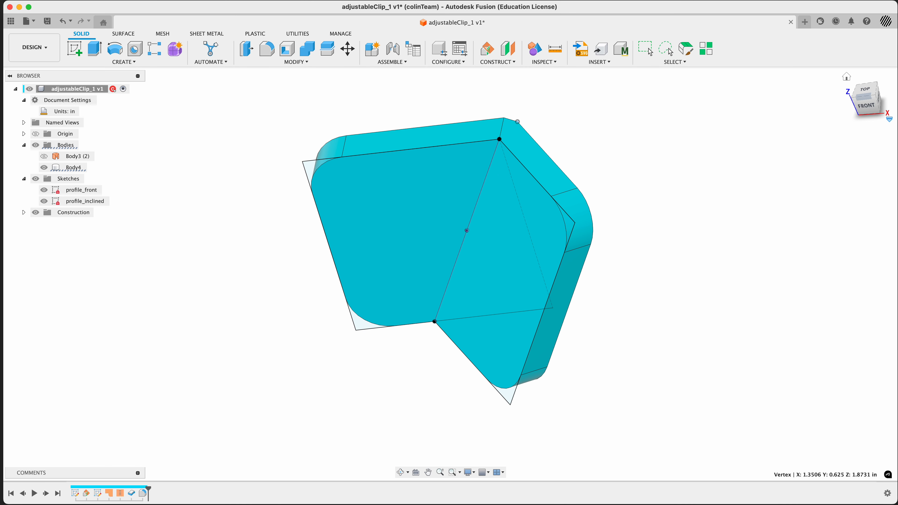
pyautogui.click(847, 79)
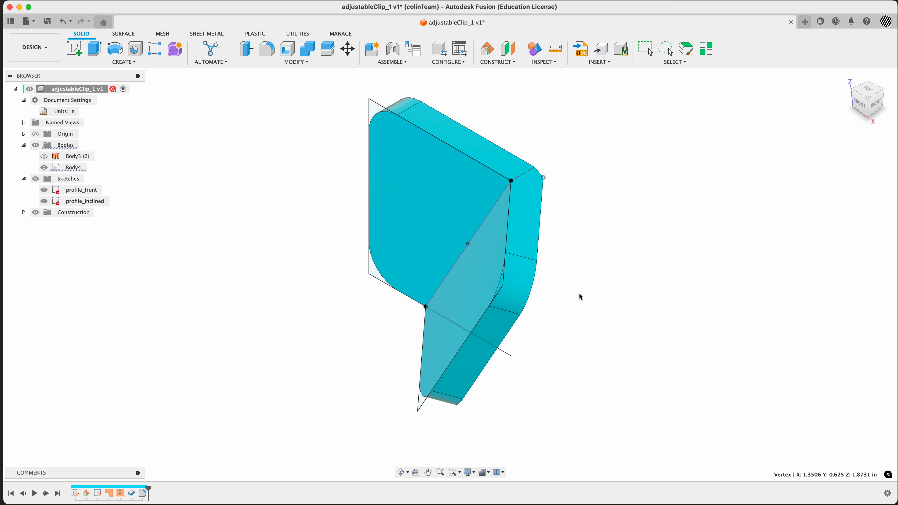
pyautogui.keyDown('shift'); pyautogui.moveTo(580, 297); pyautogui.dragTo(618, 287, button='middle'); pyautogui.keyUp('shift')
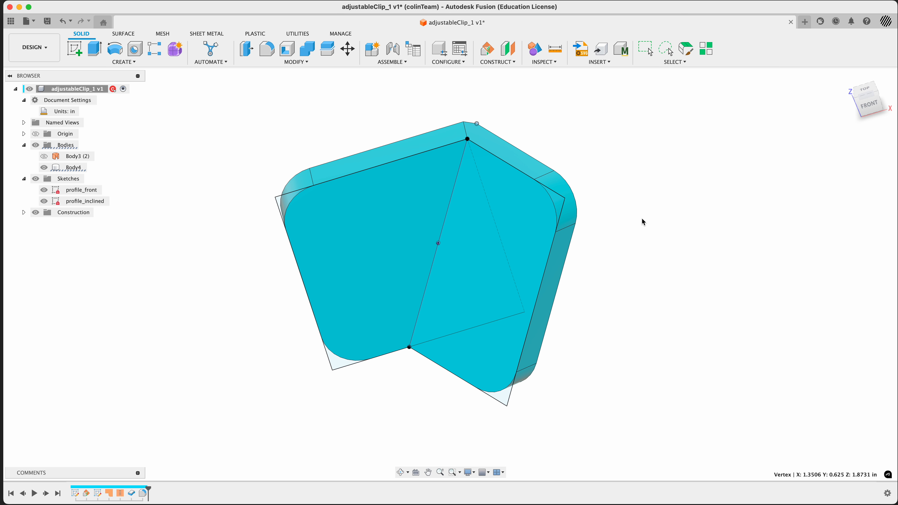
pyautogui.keyDown('shift'); pyautogui.moveTo(661, 270); pyautogui.dragTo(626, 287, button='middle'); pyautogui.keyUp('shift')
pyautogui.press('super+Tab')
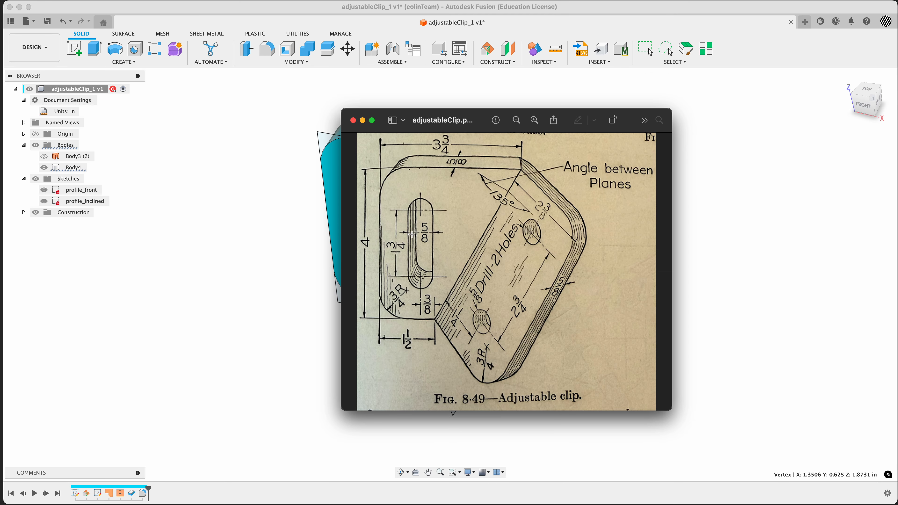
pyautogui.press('super+Tab')
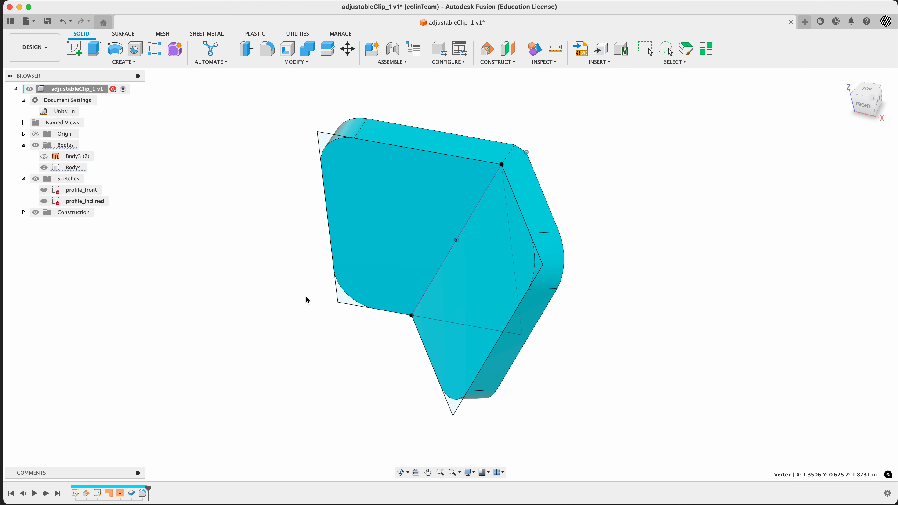
# Step: Open the profile_front sketch for editing and view it face-on
pyautogui.click(343, 298)
pyautogui.rightClick(343, 298)
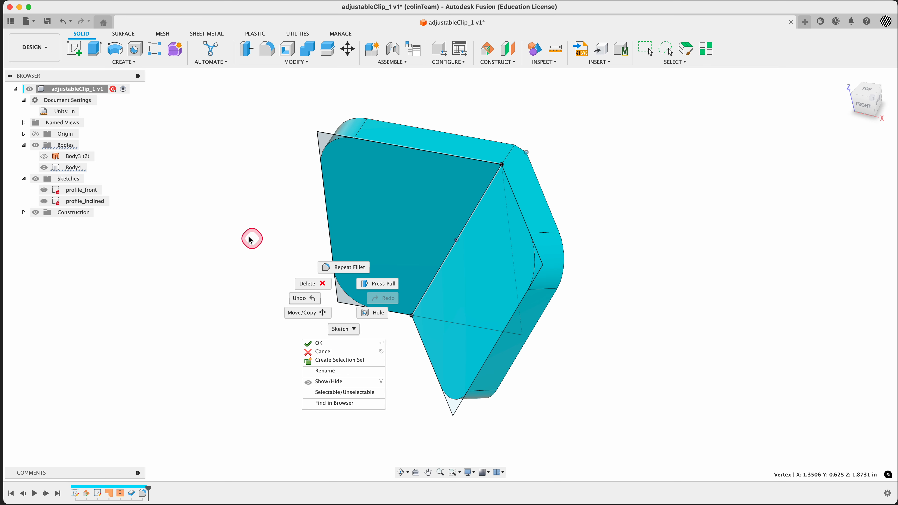
pyautogui.click(231, 179)
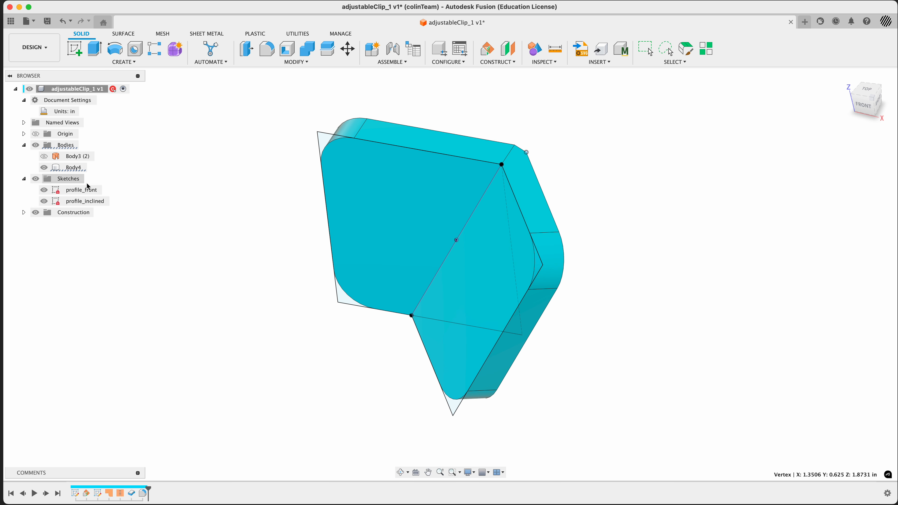
pyautogui.rightClick(86, 193)
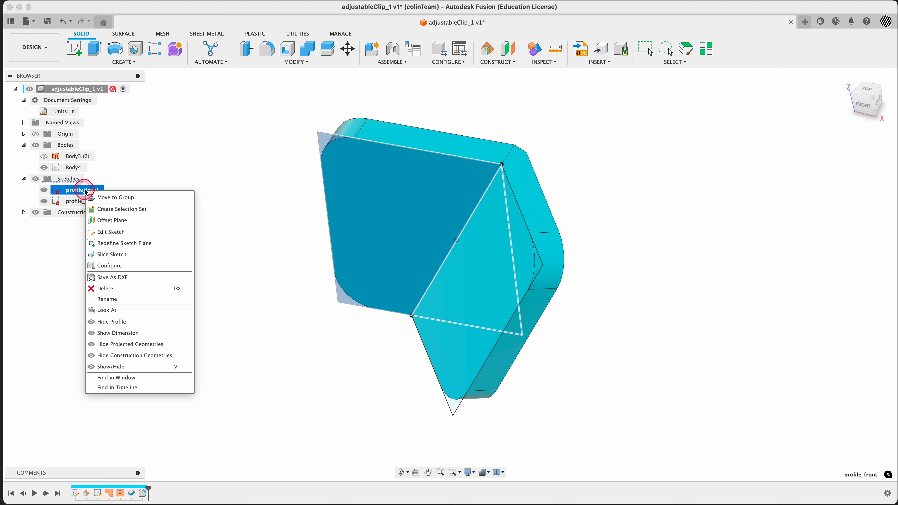
pyautogui.click(111, 232)
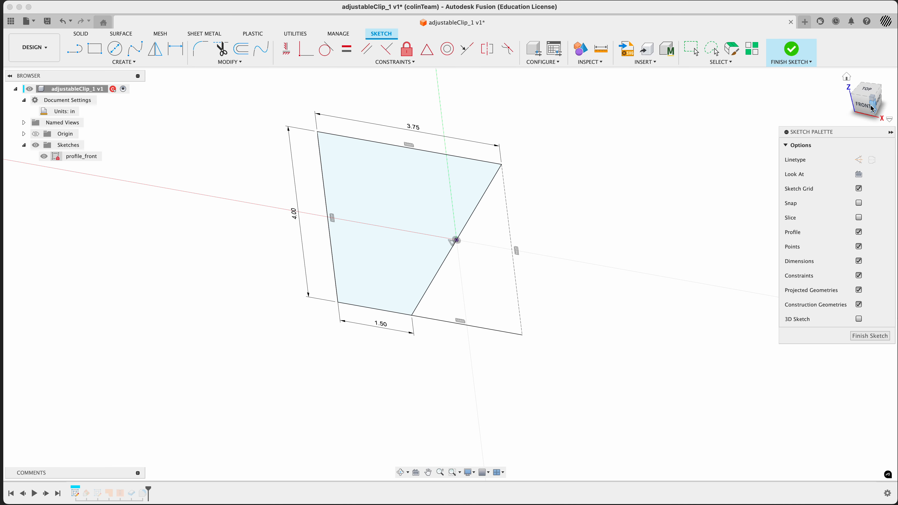
pyautogui.click(857, 174)
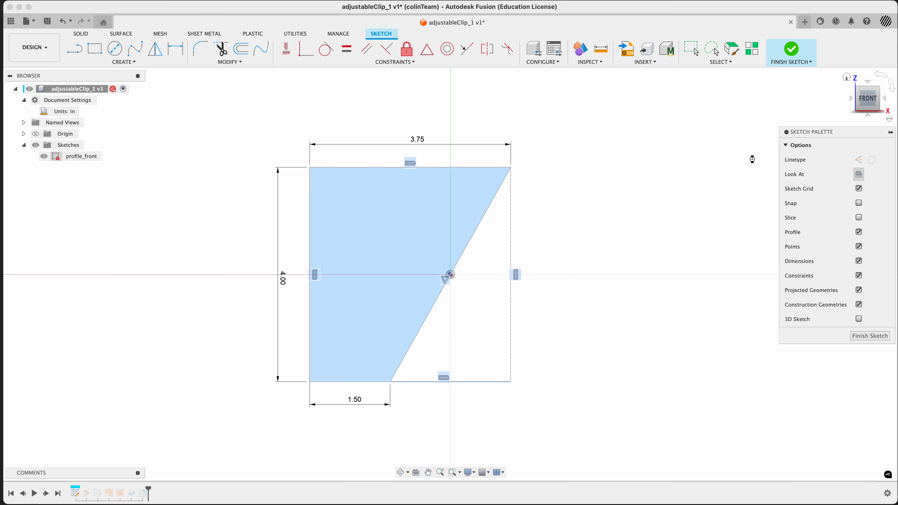
pyautogui.click(615, 274)
pyautogui.press('super+Tab')
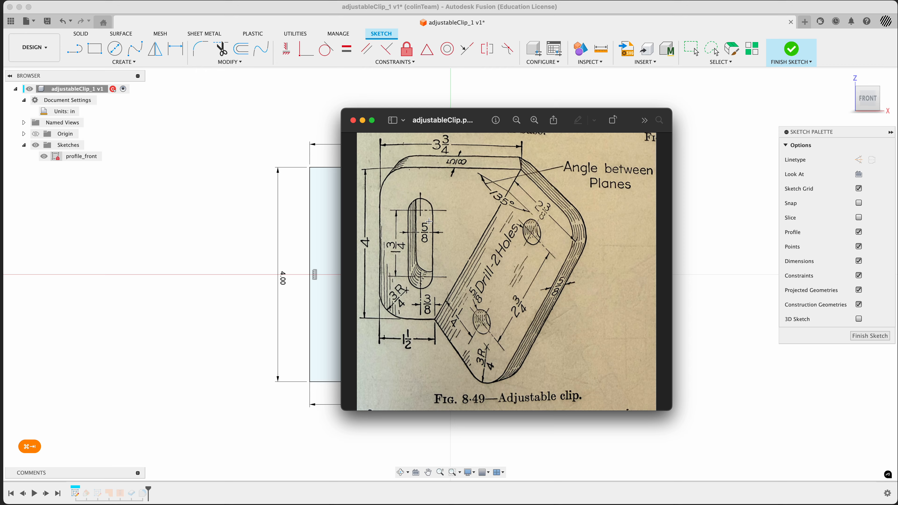
pyautogui.press('super+Tab')
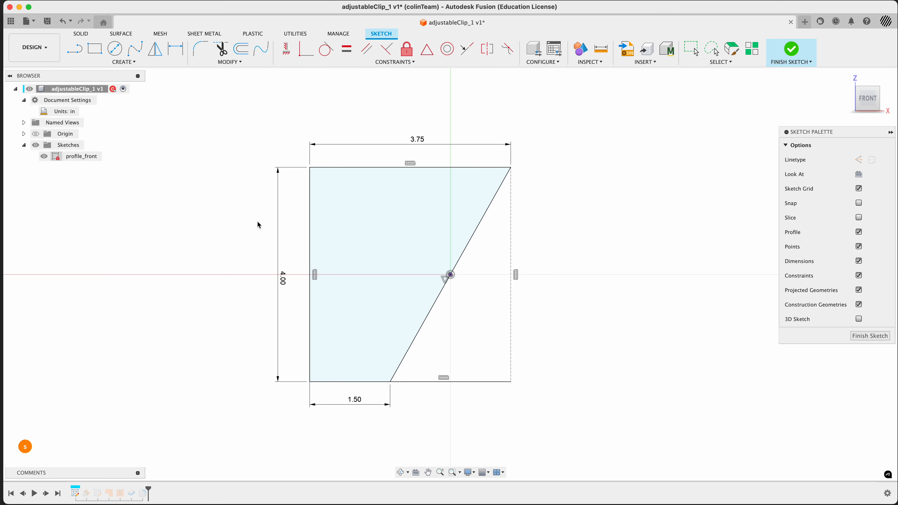
# Step: Sketch a center-to-center slot about 2.44 in long and 0.45 in wide near the left edge of the front profile
pyautogui.press('s')
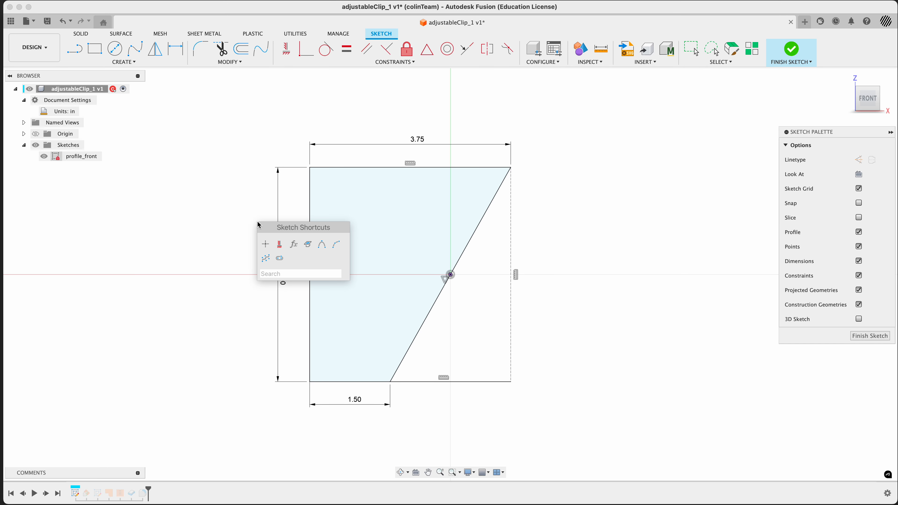
pyautogui.write('slo')
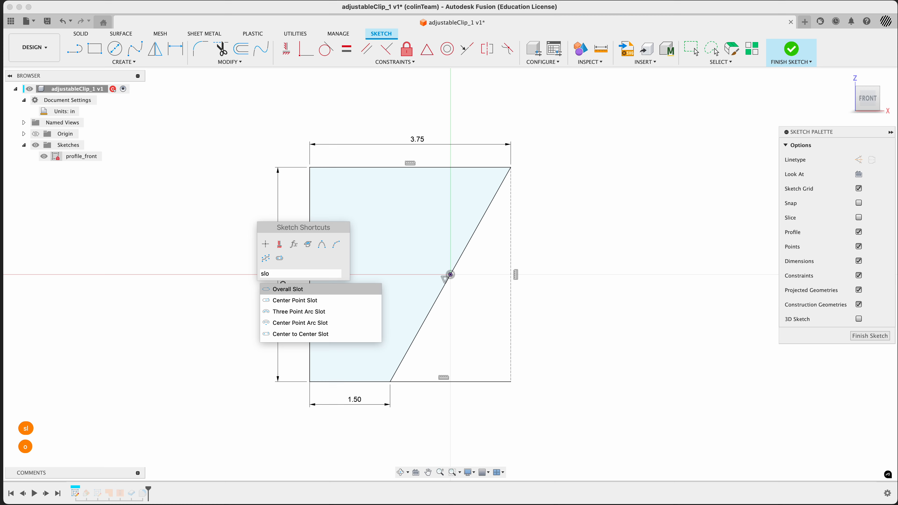
pyautogui.write('t')
pyautogui.click(267, 334)
pyautogui.press('super+Tab')
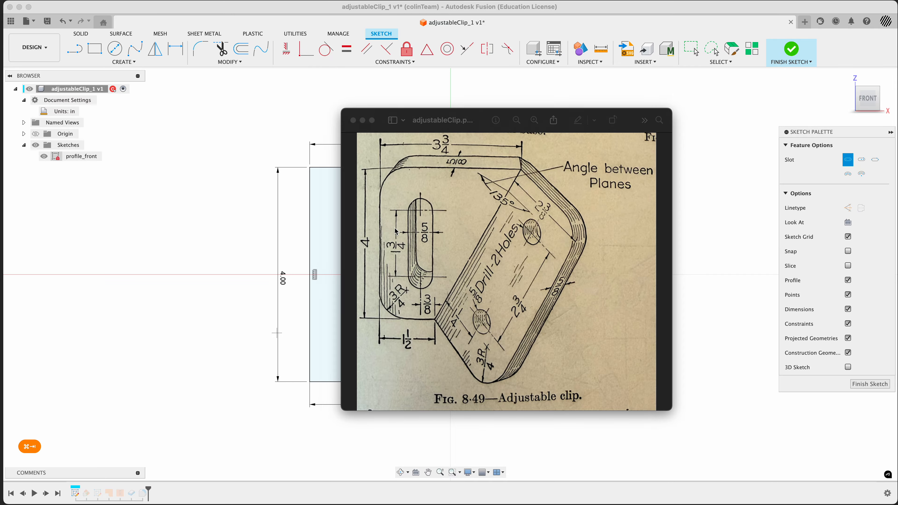
pyautogui.press('super+Tab')
pyautogui.click(352, 213)
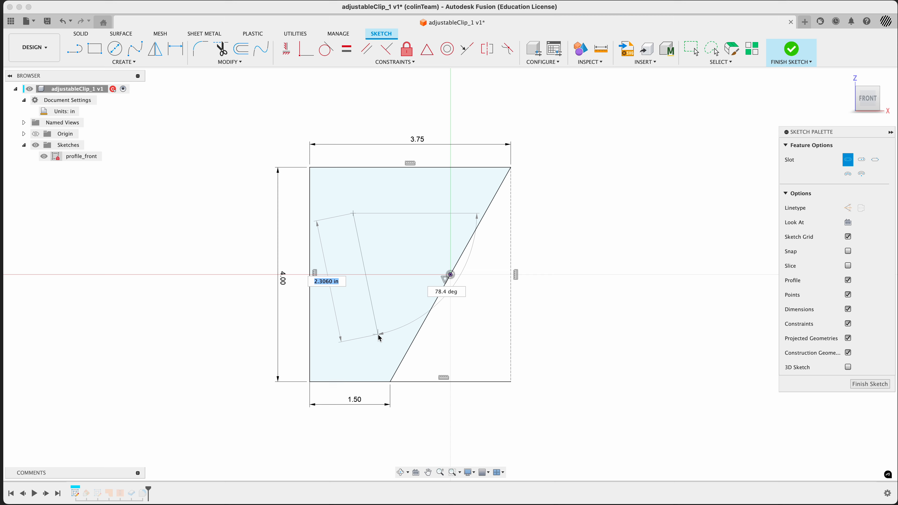
pyautogui.click(340, 344)
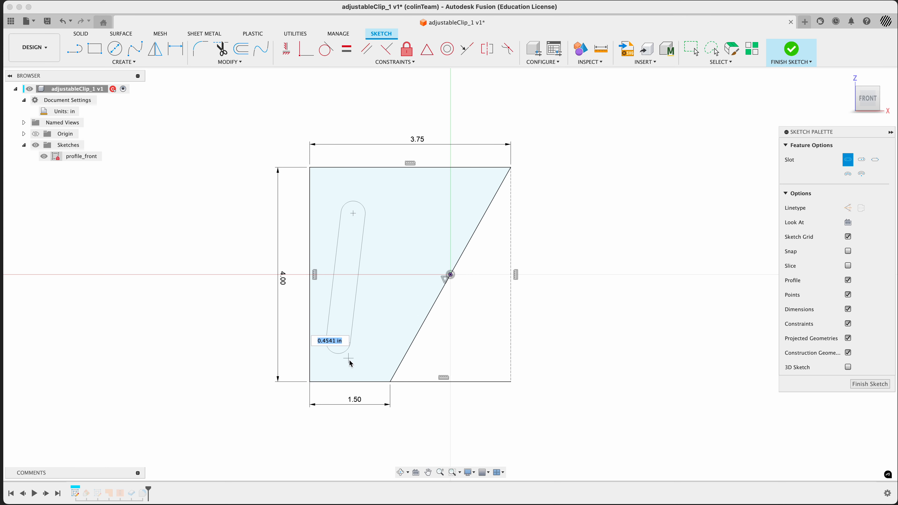
pyautogui.click(354, 369)
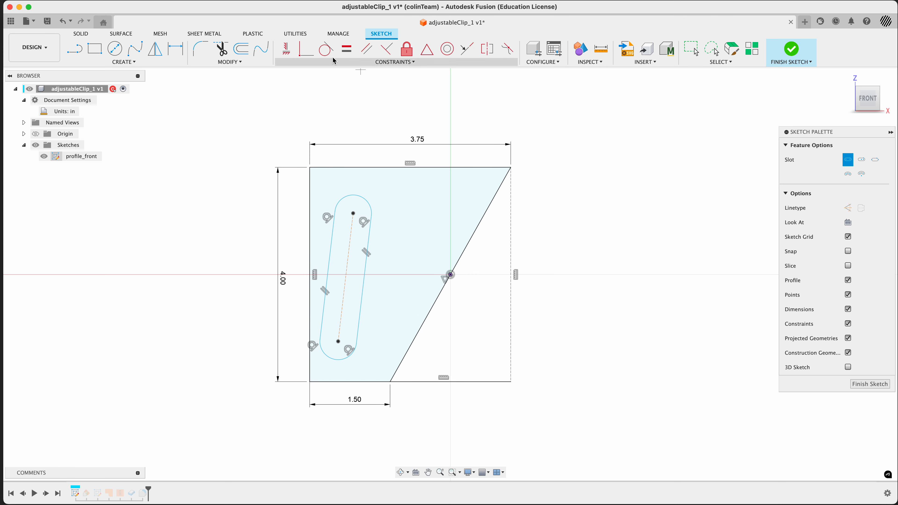
# Step: Constrain the slot's centre line to be vertical
pyautogui.click(287, 49)
pyautogui.click(349, 248)
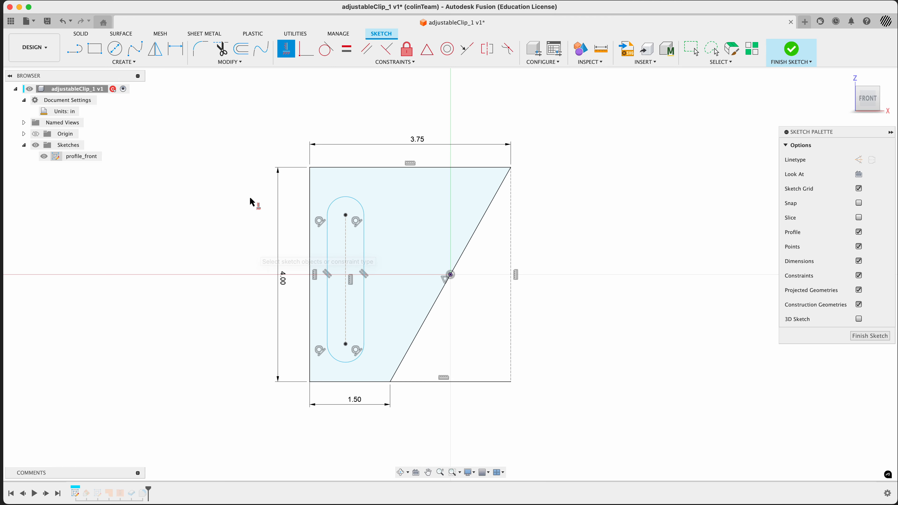
# Step: Undo the vertical constraint and instead constrain the slot's centre line parallel to the profile's left edge
pyautogui.press('super+z')
pyautogui.press('super+z')
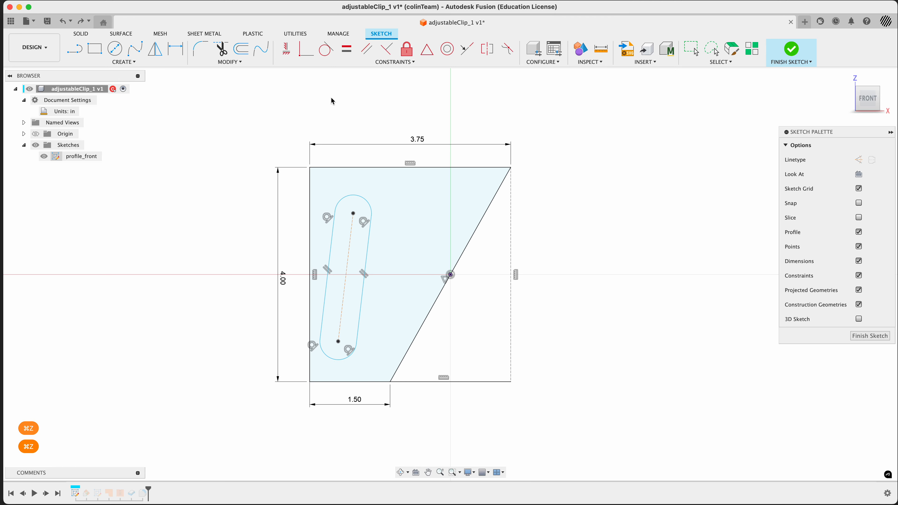
pyautogui.click(367, 48)
pyautogui.click(350, 257)
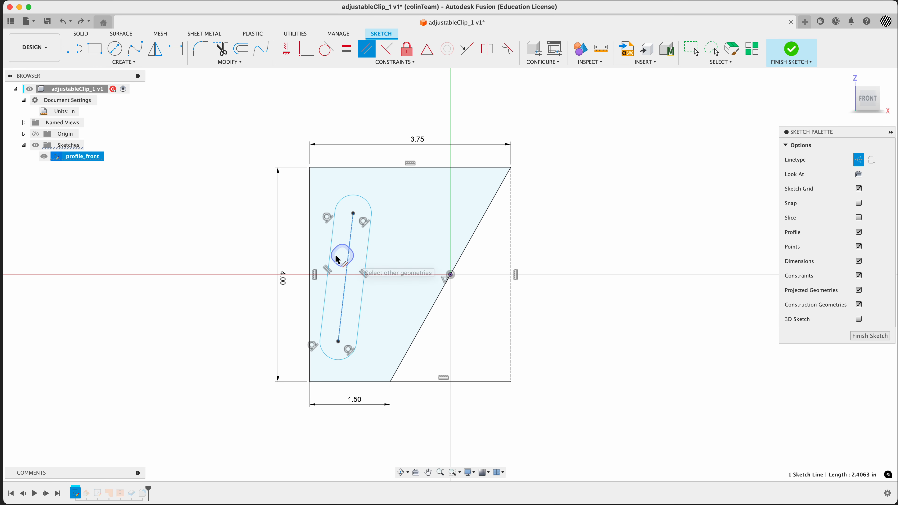
pyautogui.click(310, 256)
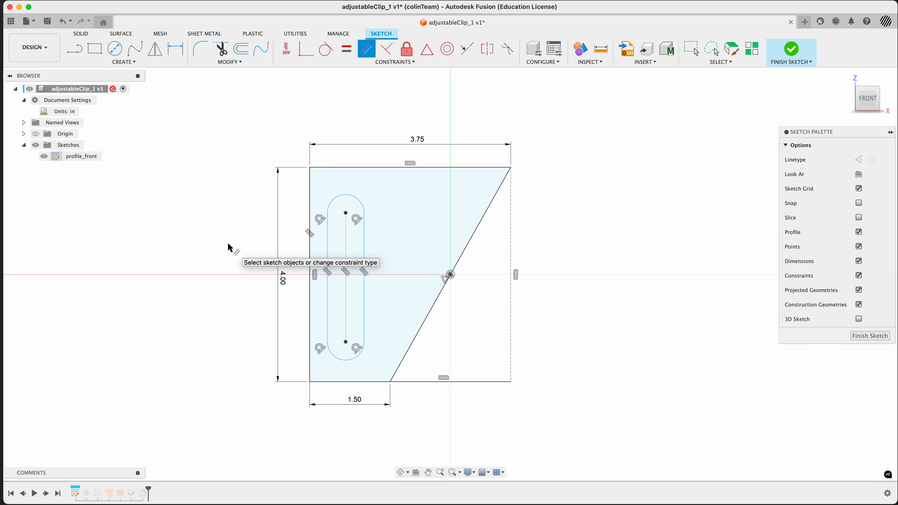
# Step: Check the reference drawing and dimension the slot's width between its two straight sides as 5/8 in
pyautogui.press('super+Tab')
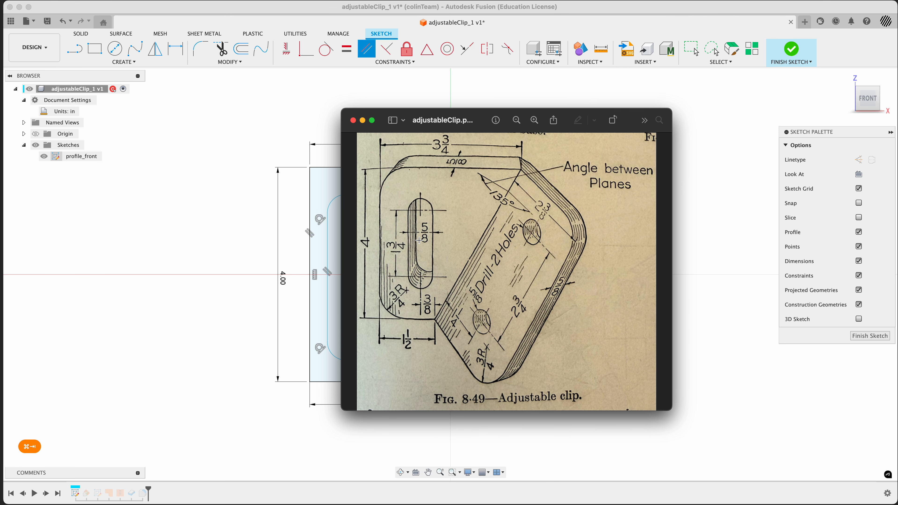
pyautogui.press('super+Tab')
pyautogui.press('d')
pyautogui.click(328, 255)
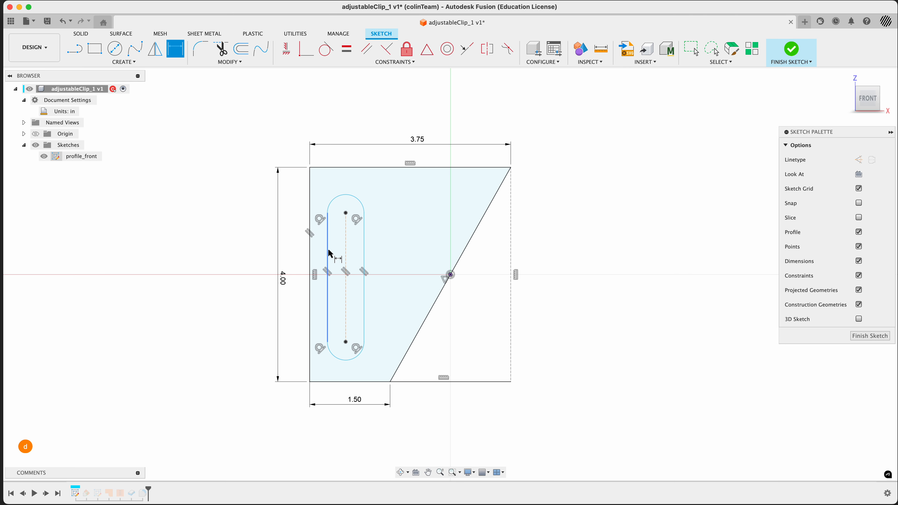
pyautogui.click(364, 251)
pyautogui.click(345, 121)
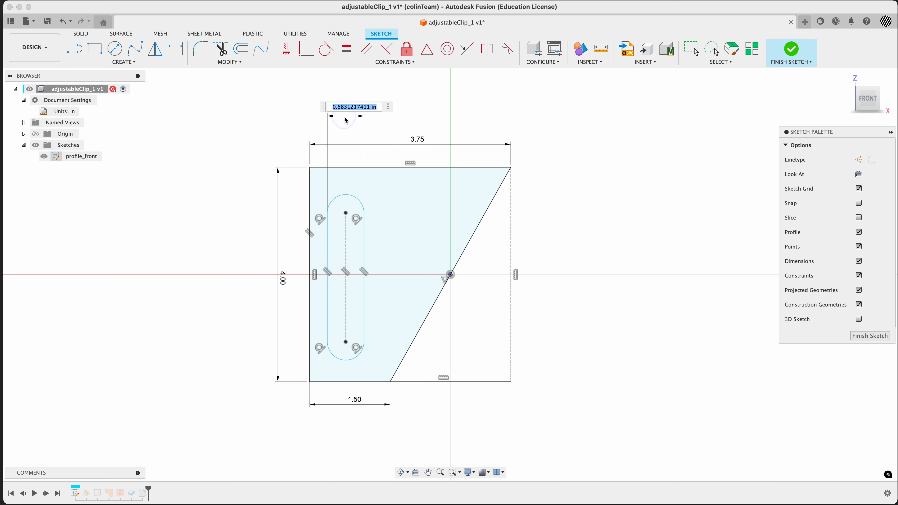
pyautogui.write('5/8')
pyautogui.press('Return')
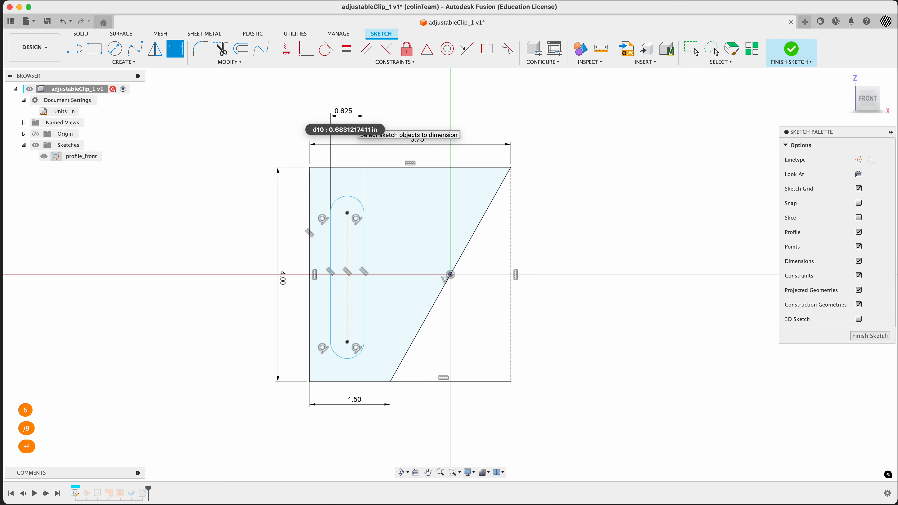
pyautogui.press('super+Tab')
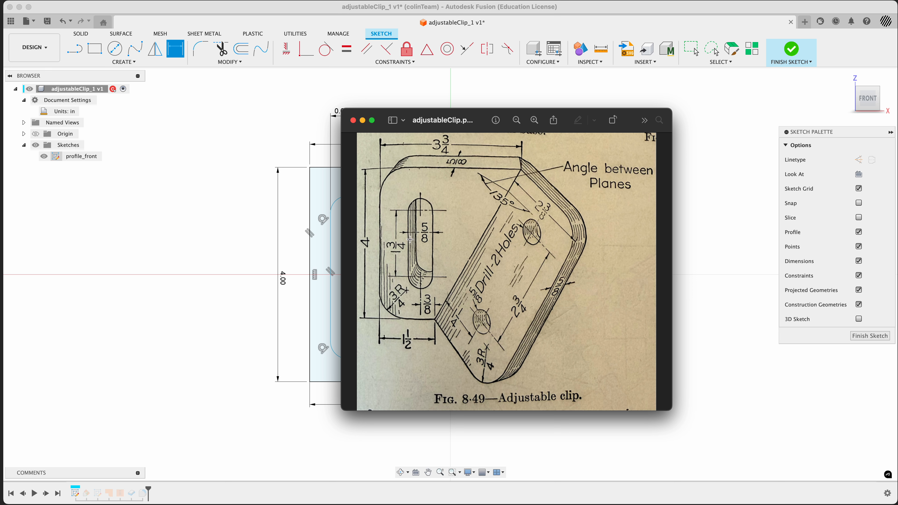
# Step: Place a sketch point on the slot's centre line, level with the vertex on the slanted edge
pyautogui.click(286, 264)
pyautogui.press('Escape')
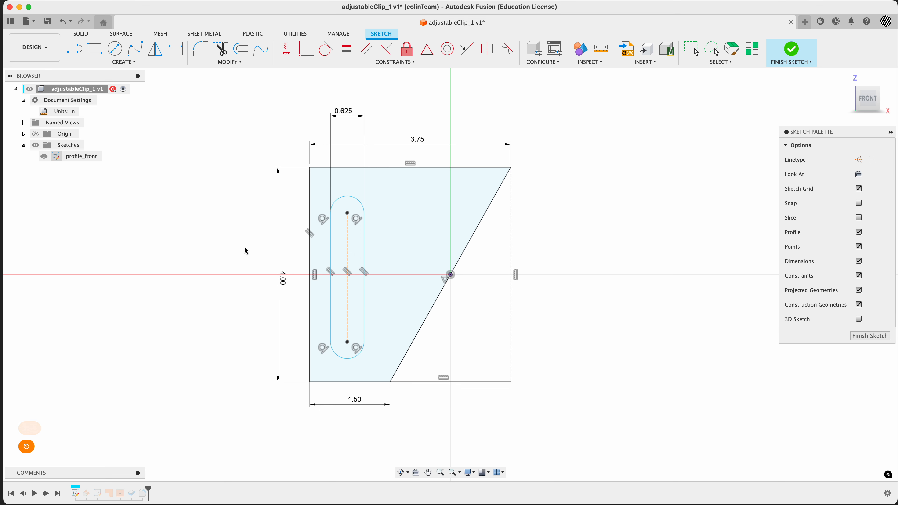
pyautogui.click(251, 239)
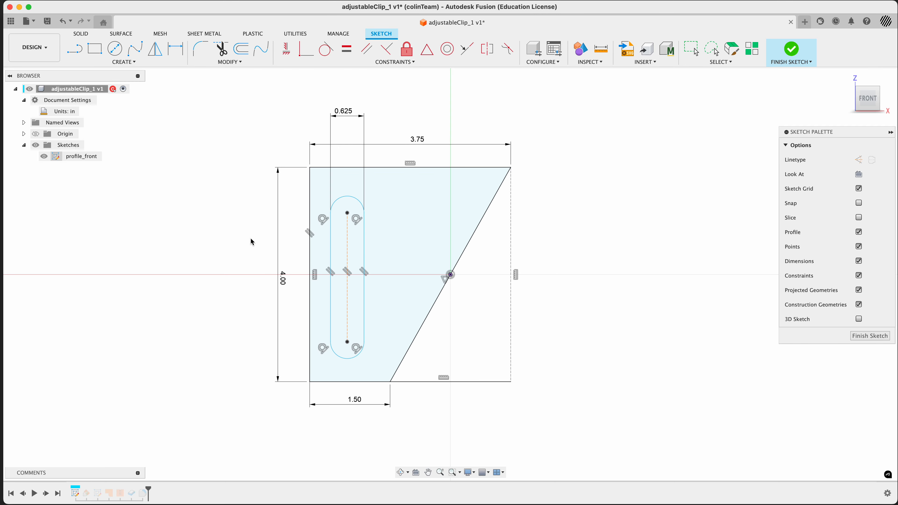
pyautogui.write('spoint')
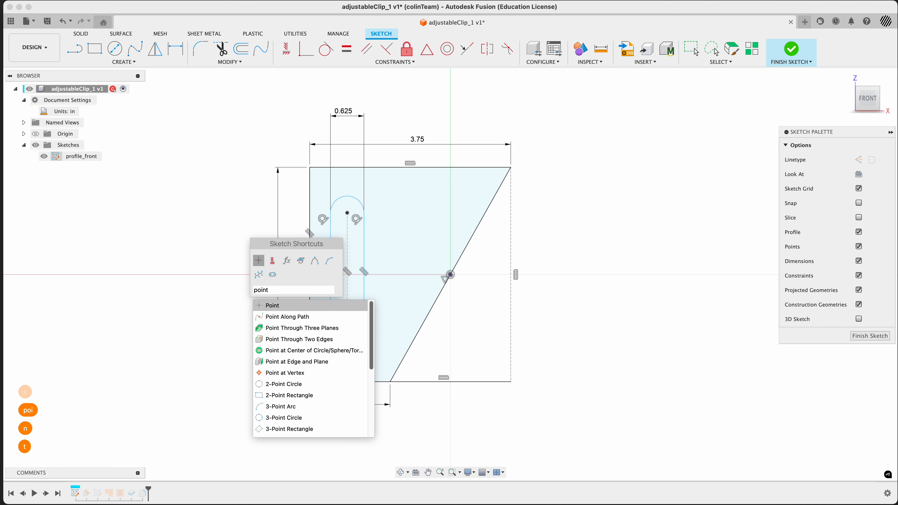
pyautogui.click(275, 306)
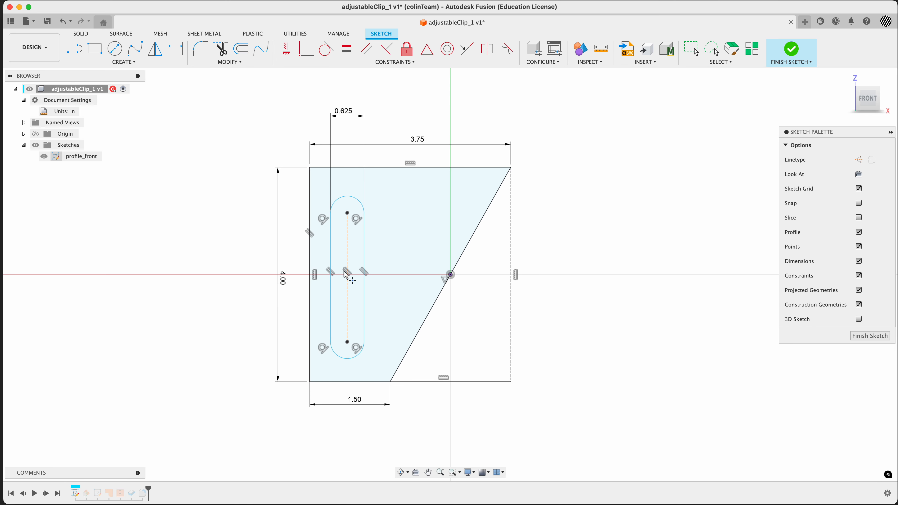
pyautogui.scroll(5, 349, 274)
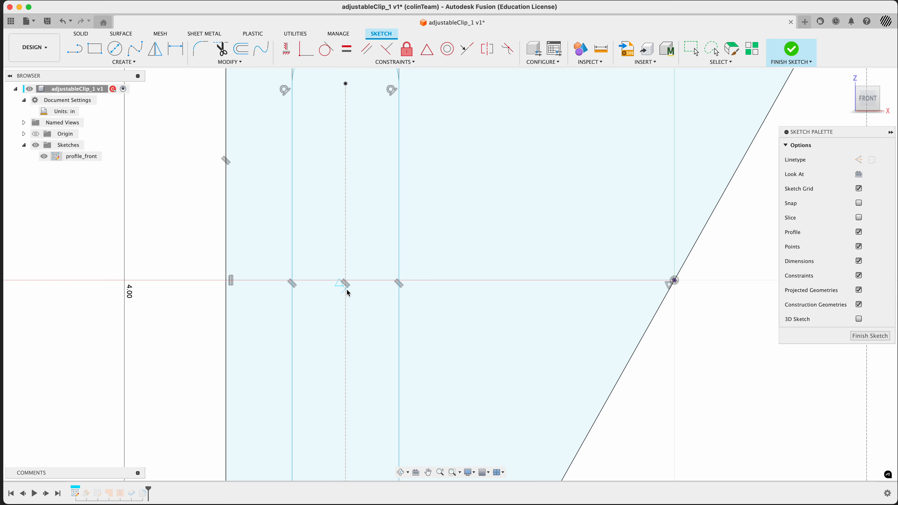
pyautogui.click(346, 289)
# Step: Try to constrain the new point horizontal with the slanted edge's vertex, then undo it
pyautogui.click(285, 48)
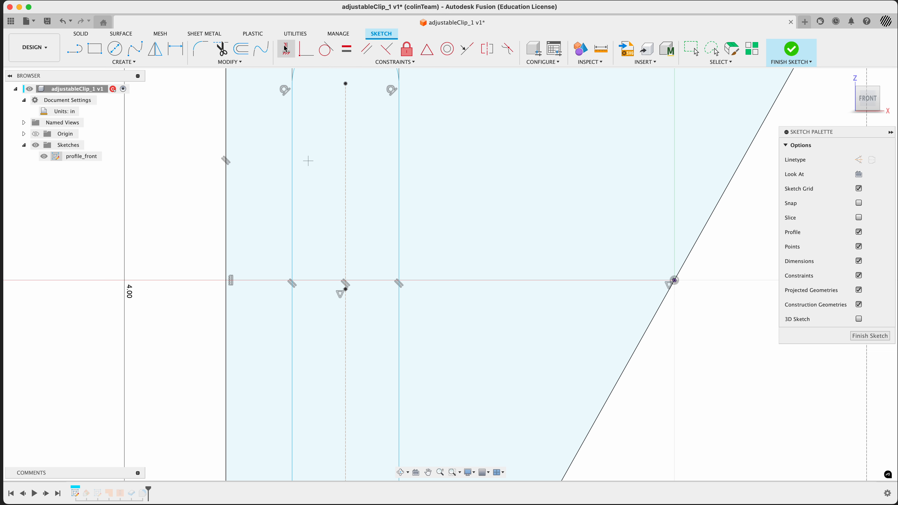
pyautogui.click(347, 290)
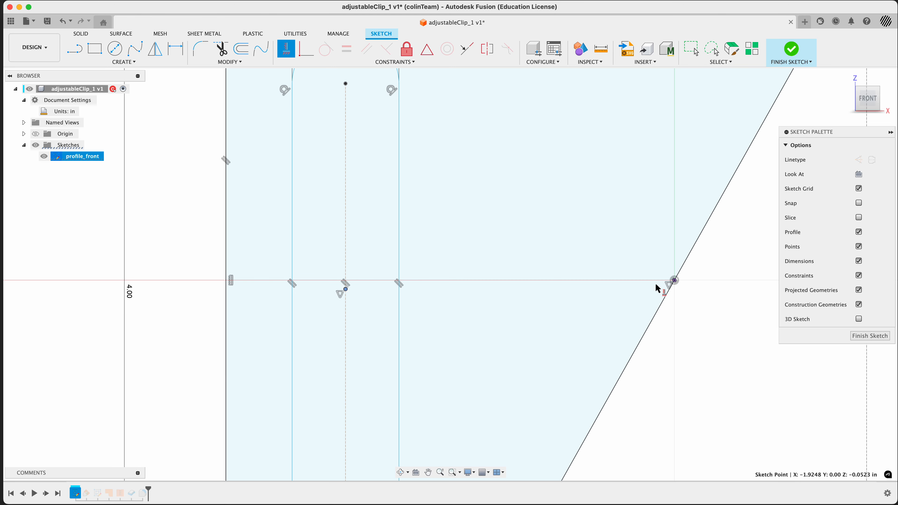
pyautogui.click(674, 280)
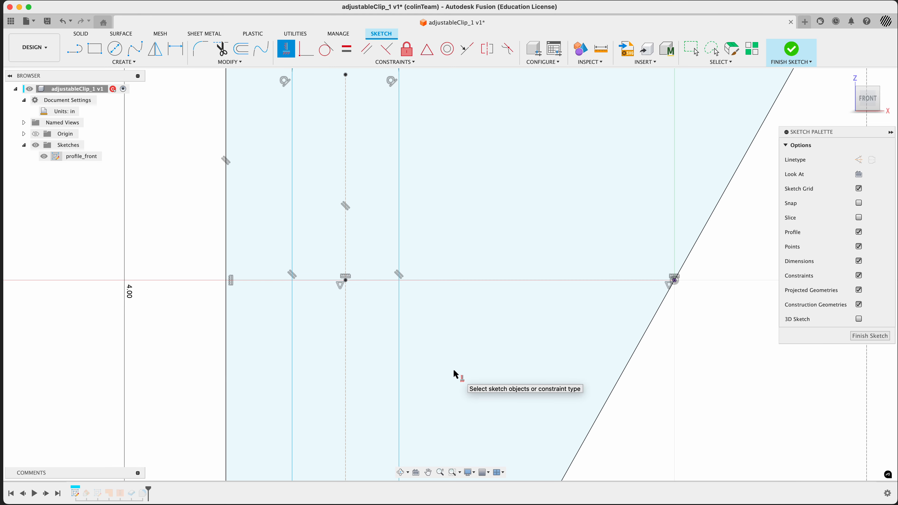
pyautogui.press('super+z')
pyautogui.press('super+z')
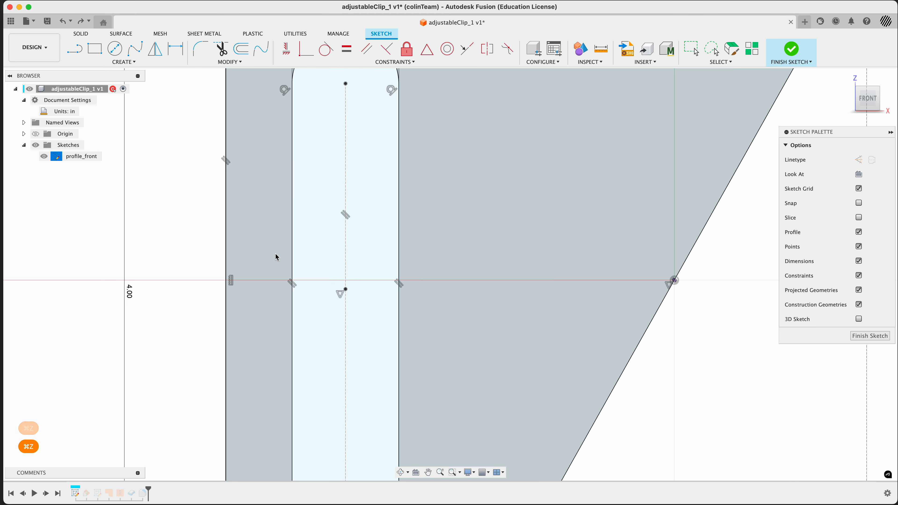
# Step: Draw a construction line from the point on the slot's centre line to the vertex on the slanted edge
pyautogui.click(74, 49)
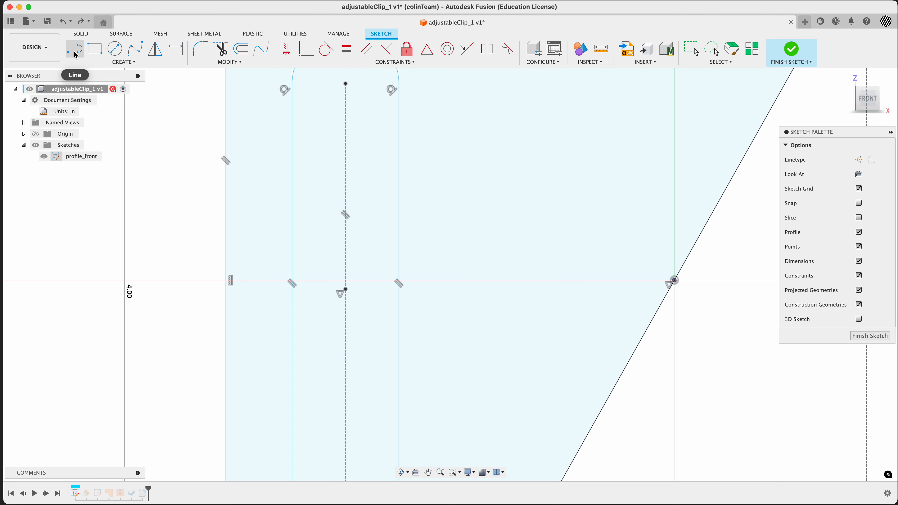
pyautogui.click(346, 289)
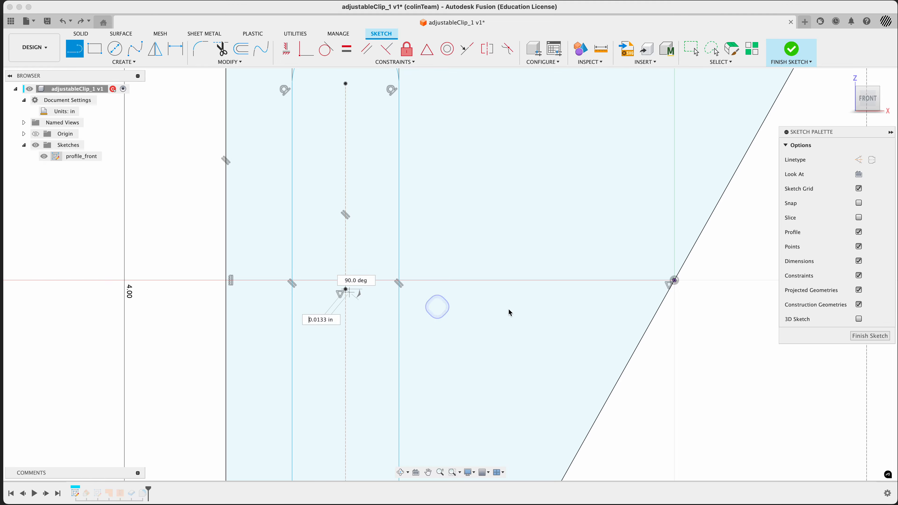
pyautogui.click(673, 281)
pyautogui.press('Escape')
pyautogui.click(497, 285)
pyautogui.press('x')
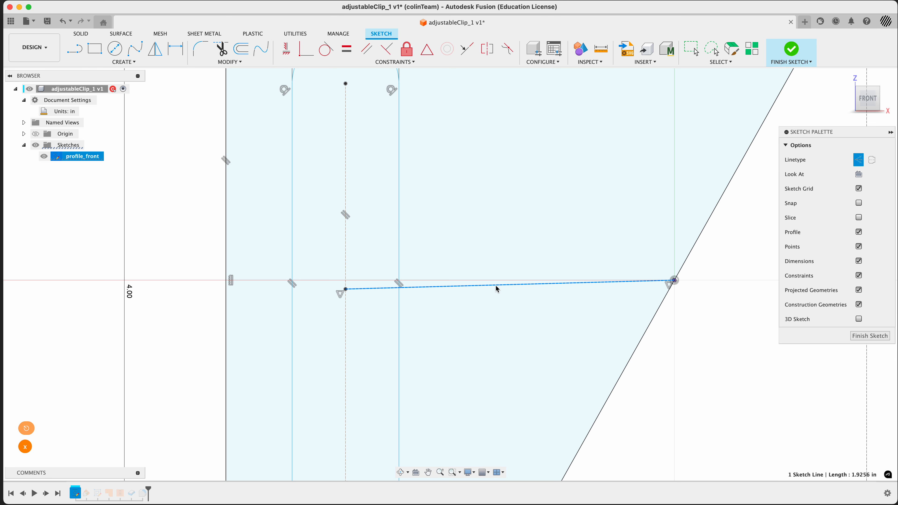
# Step: Constrain the construction line parallel to the profile's top edge
pyautogui.scroll(-4, 192, 296)
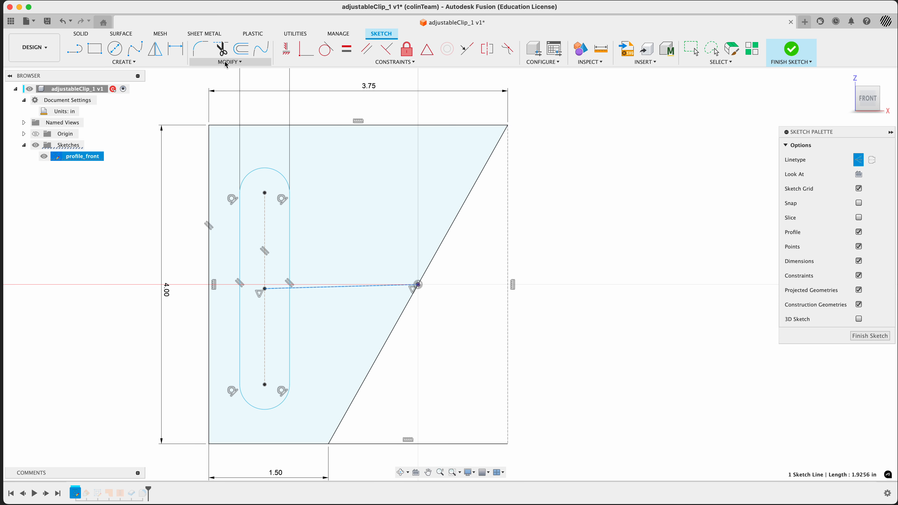
pyautogui.click(367, 50)
pyautogui.click(303, 292)
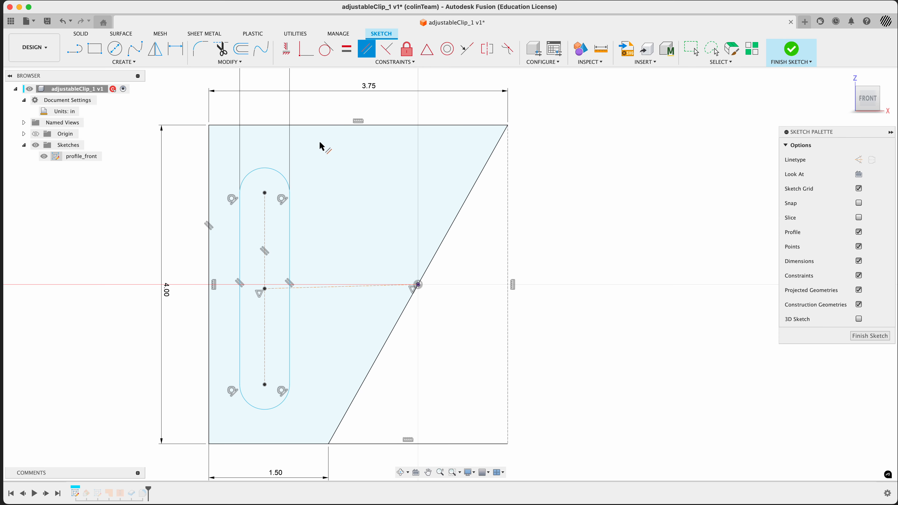
pyautogui.click(310, 288)
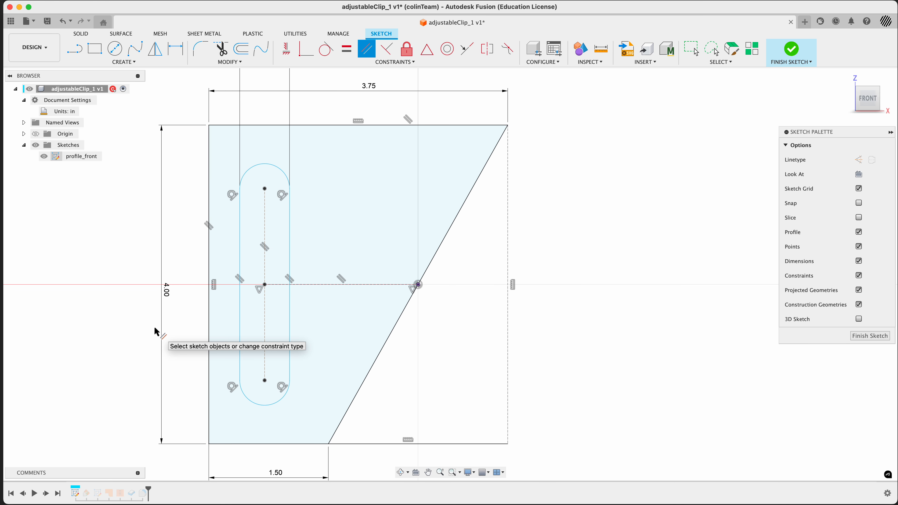
# Step: Check the reference drawing and dimension the slot's centre-to-centre length as 1 3/4 in
pyautogui.press('super+Tab')
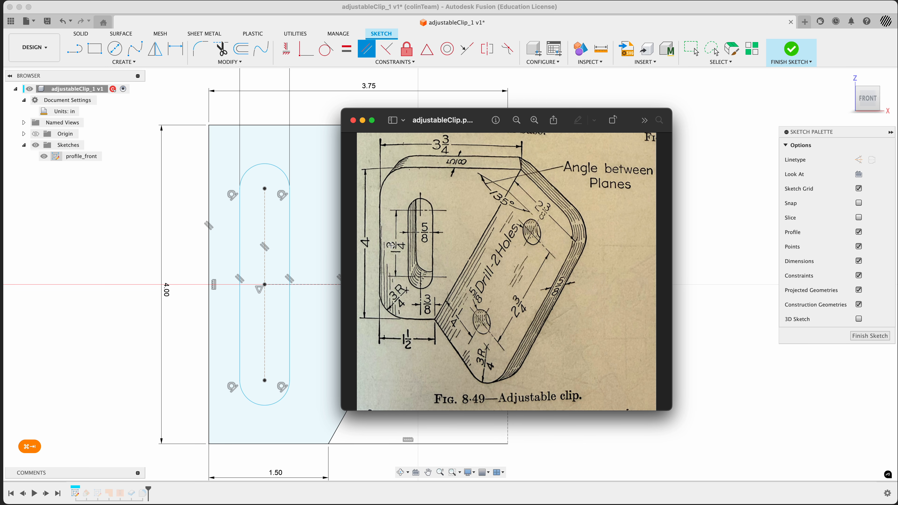
pyautogui.press('super+Tab')
pyautogui.press('d')
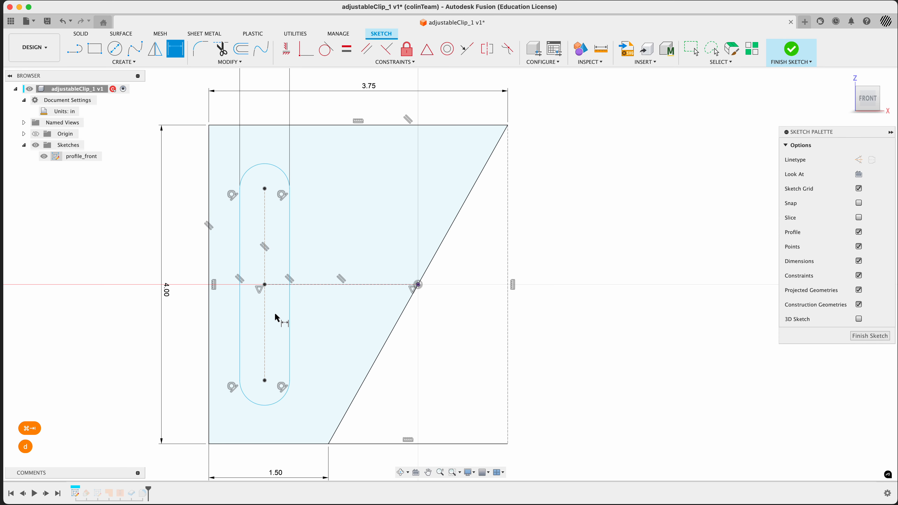
pyautogui.click(264, 294)
pyautogui.click(192, 299)
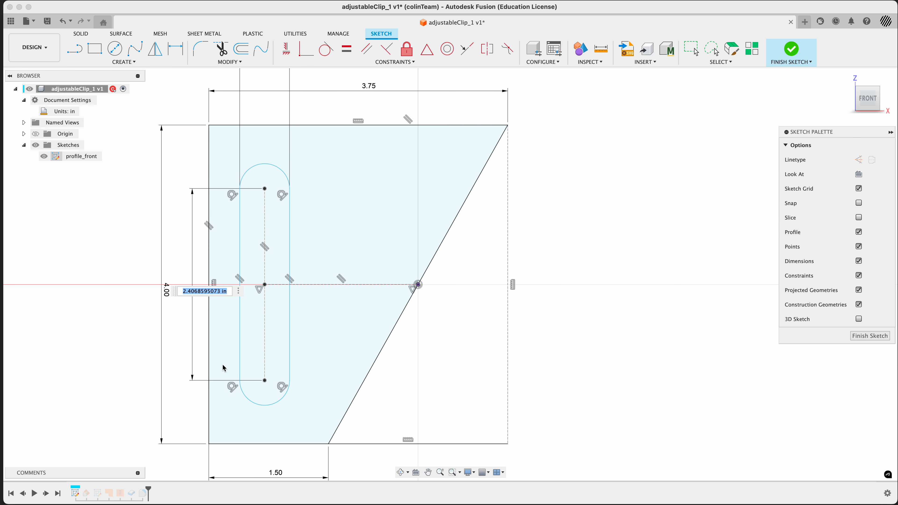
pyautogui.write('1 3/4')
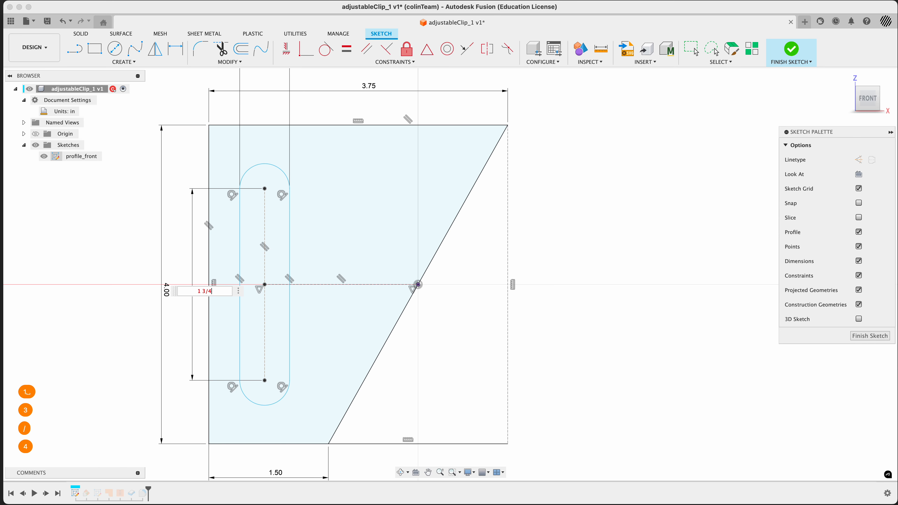
pyautogui.press('Return')
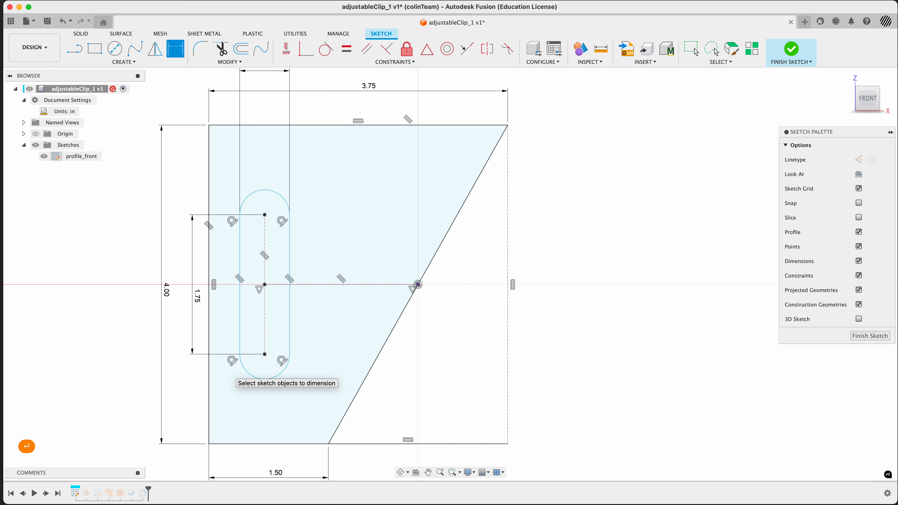
# Step: Dimension the horizontal distance from the slot's centre line to the slanted edge's lower end as 3/8 in
pyautogui.press('super+Tab')
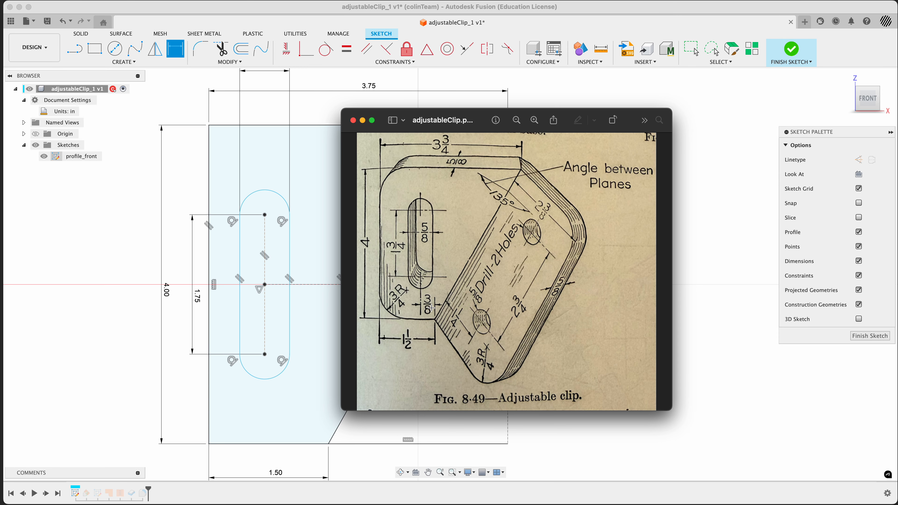
pyautogui.press('super+Tab')
pyautogui.click(266, 327)
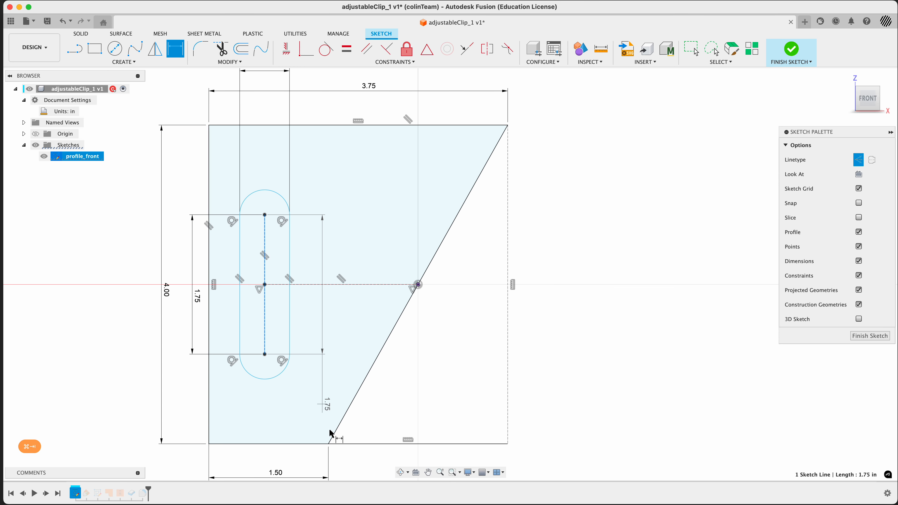
pyautogui.click(329, 443)
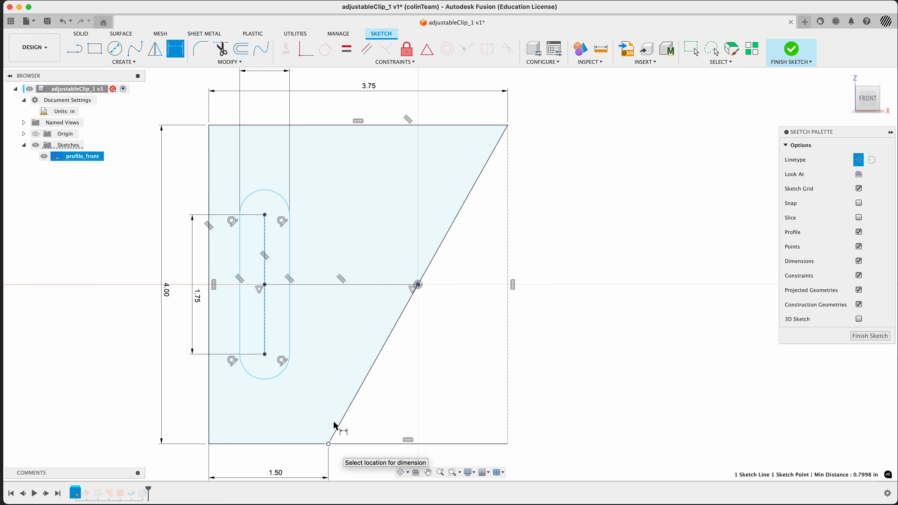
pyautogui.scroll(-5, 330, 398)
pyautogui.moveTo(338, 393); pyautogui.dragTo(329, 285, button='middle')
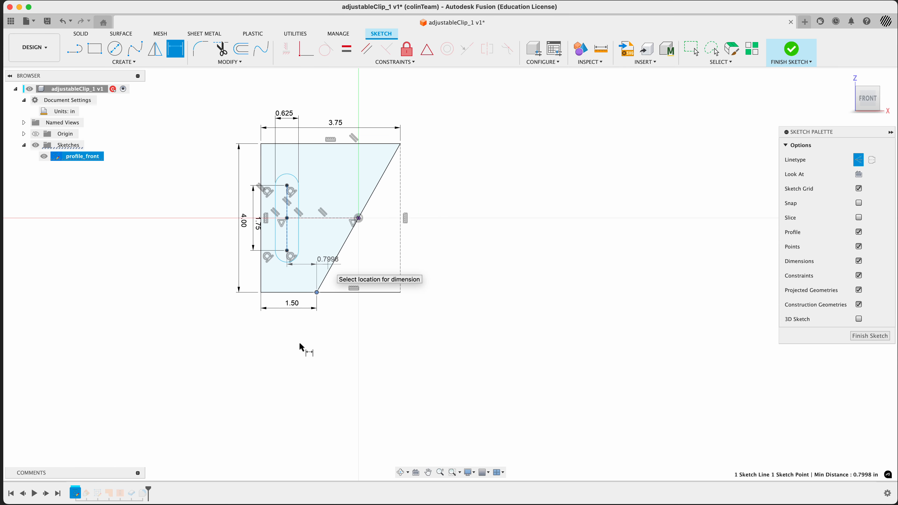
pyautogui.click(306, 324)
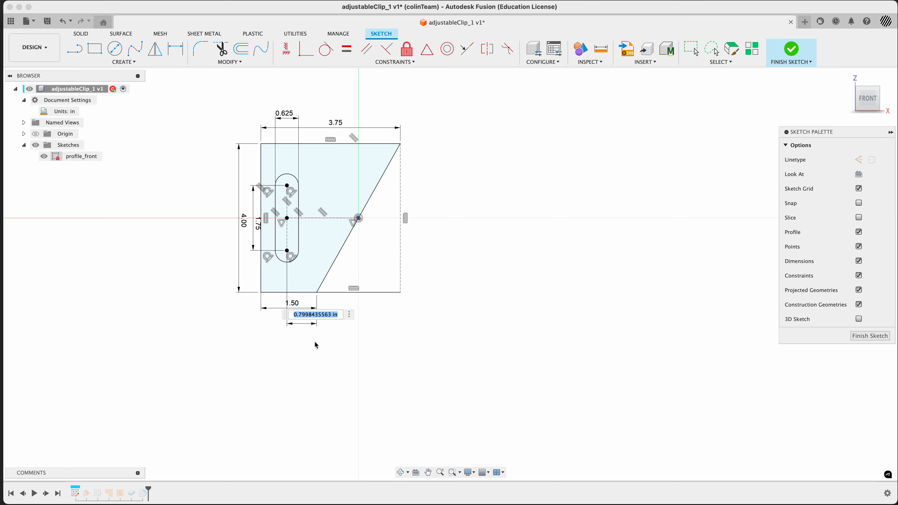
pyautogui.write('3/8')
pyautogui.press('Return')
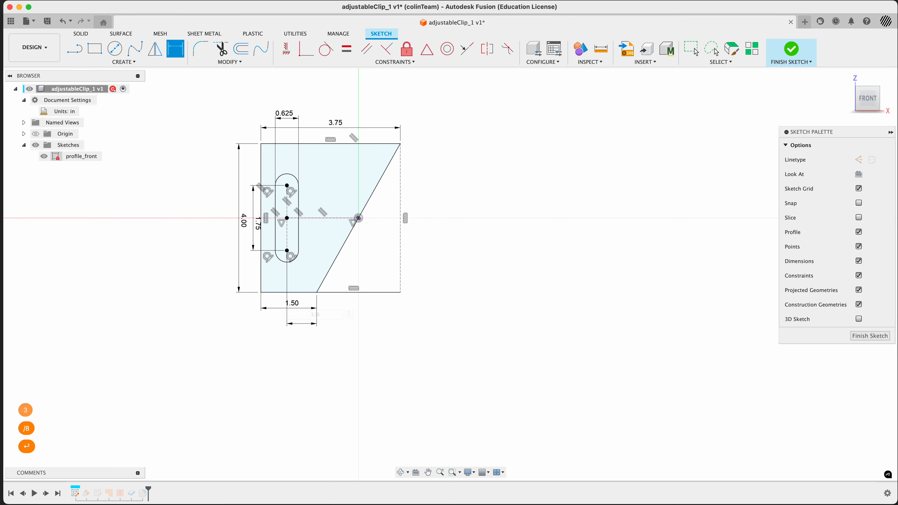
# Step: Check the reference drawing and switch the 3/8 in dimension to a driven dimension
pyautogui.press('super+Tab')
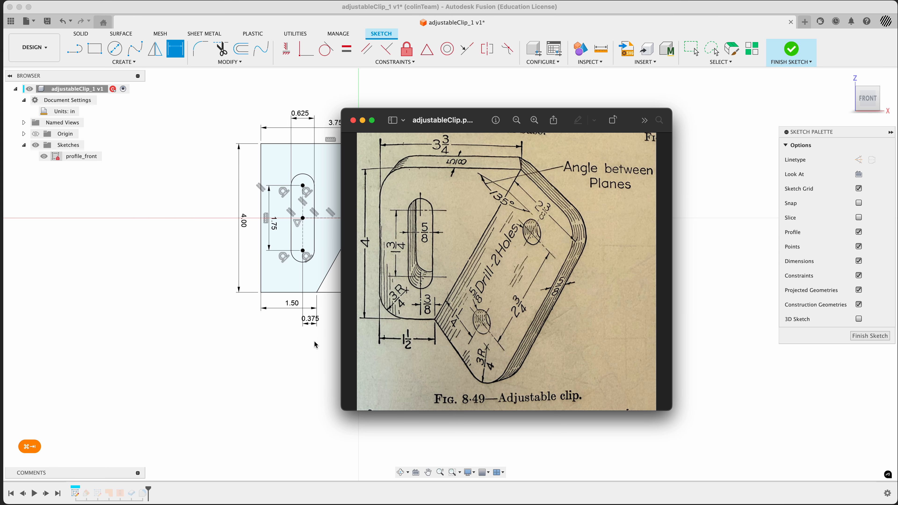
pyautogui.press('super+Tab')
pyautogui.scroll(5, 301, 246)
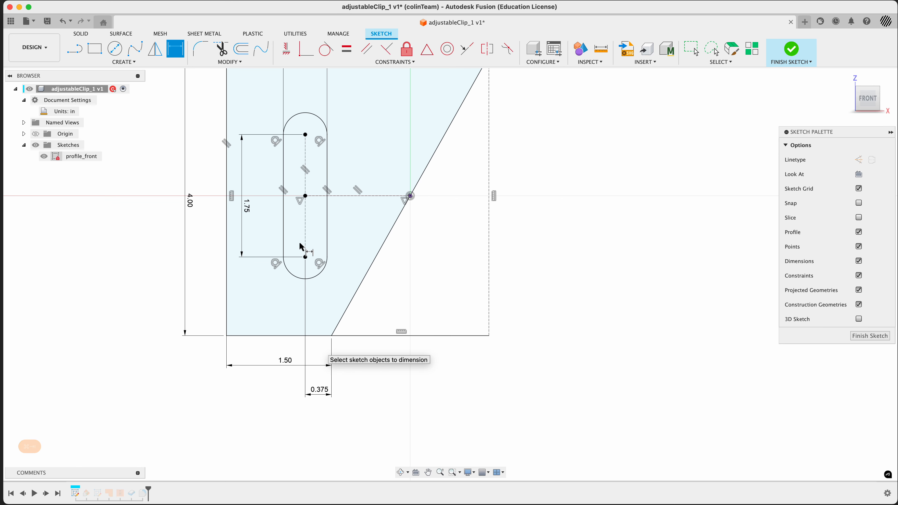
pyautogui.press('Escape')
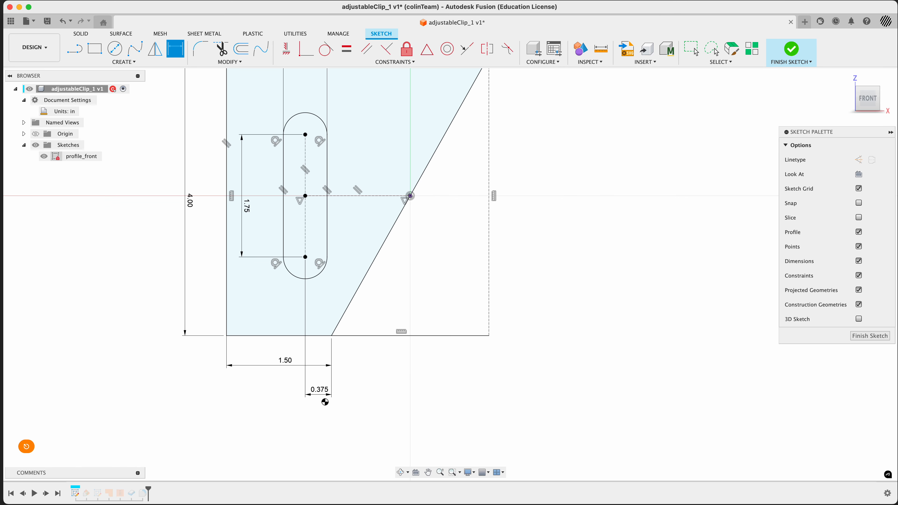
pyautogui.click(319, 390)
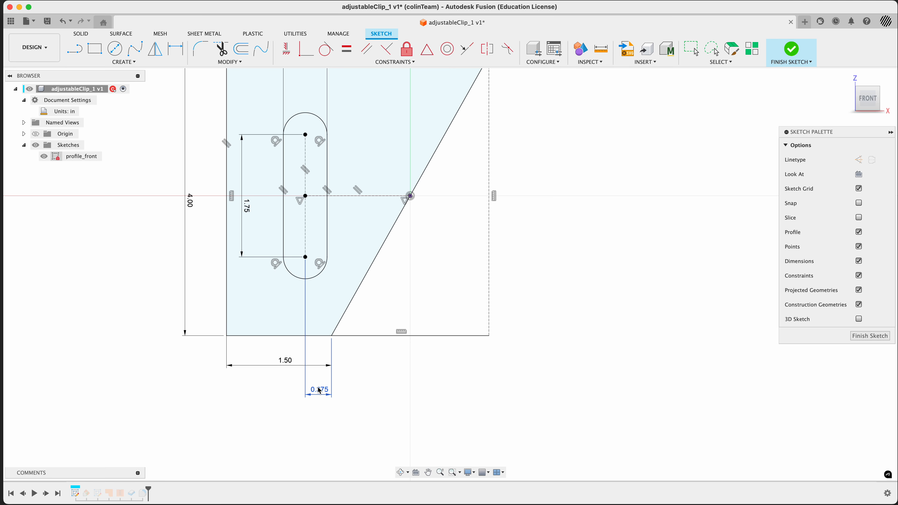
pyautogui.rightClick(317, 390)
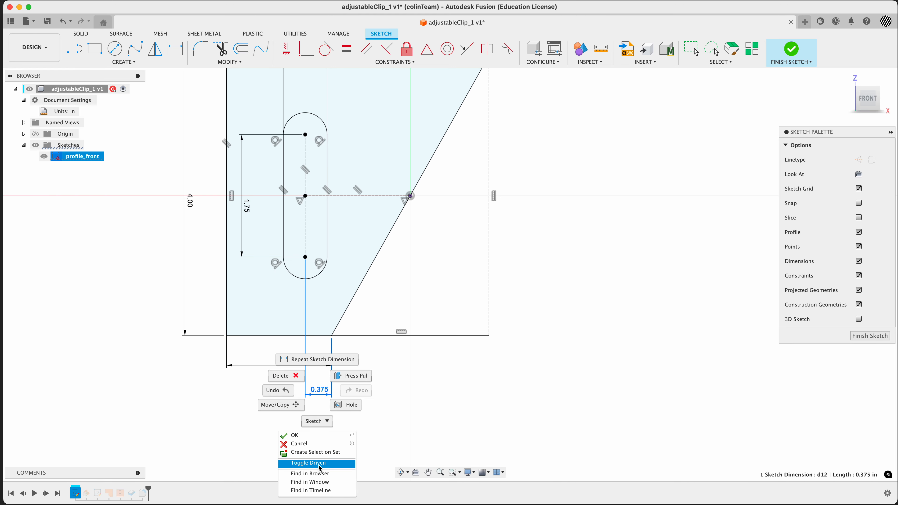
pyautogui.click(309, 463)
pyautogui.click(320, 433)
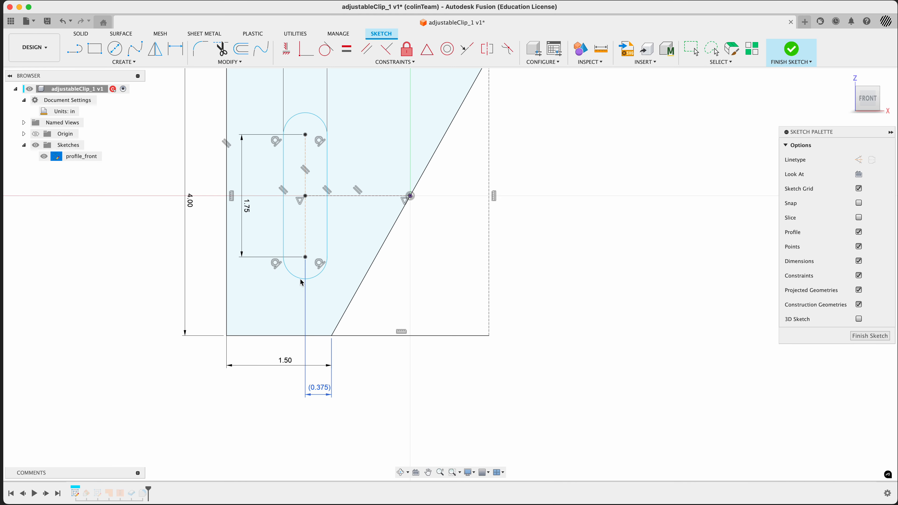
# Step: Drag the slot further left within the front profile
pyautogui.moveTo(306, 232); pyautogui.dragTo(299, 234)
pyautogui.click(458, 393)
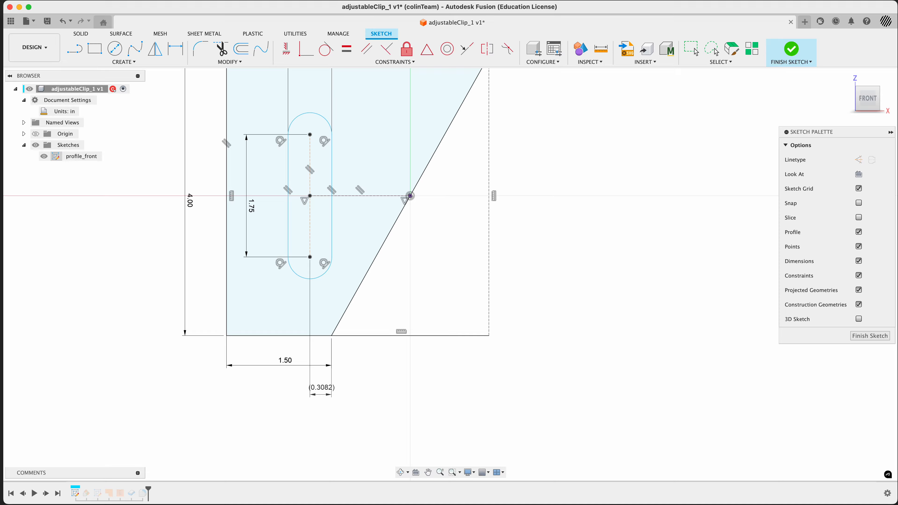
pyautogui.moveTo(310, 237); pyautogui.dragTo(288, 244)
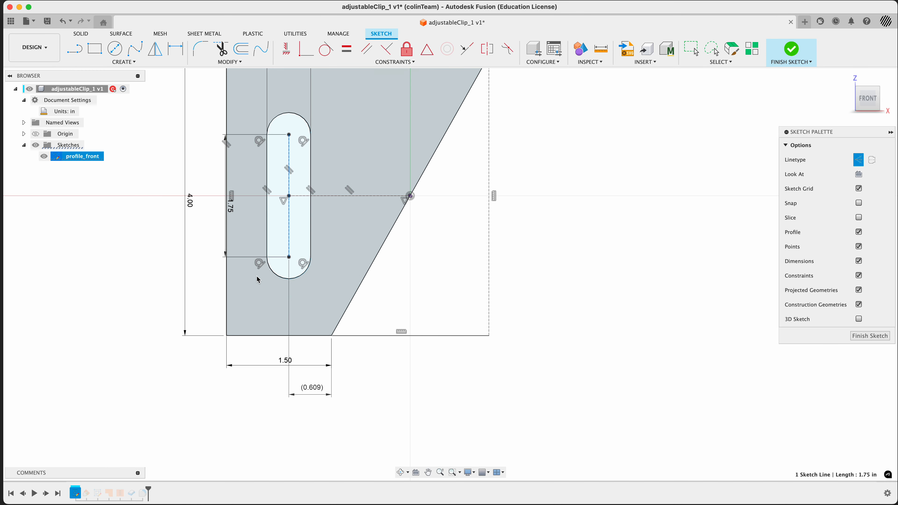
pyautogui.moveTo(289, 238); pyautogui.dragTo(309, 253)
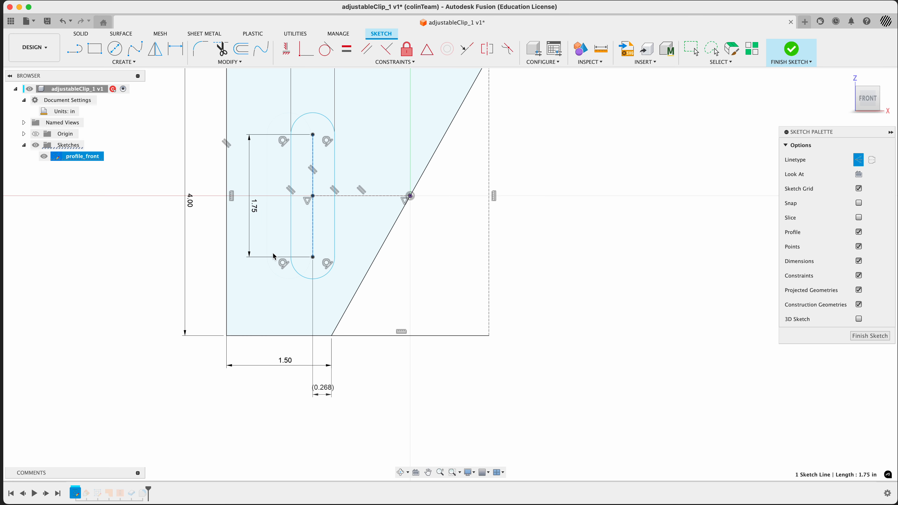
pyautogui.moveTo(314, 245)
pyautogui.mouseDown()
pyautogui.moveTo(289, 247)
pyautogui.moveTo(301, 247)
pyautogui.mouseUp()
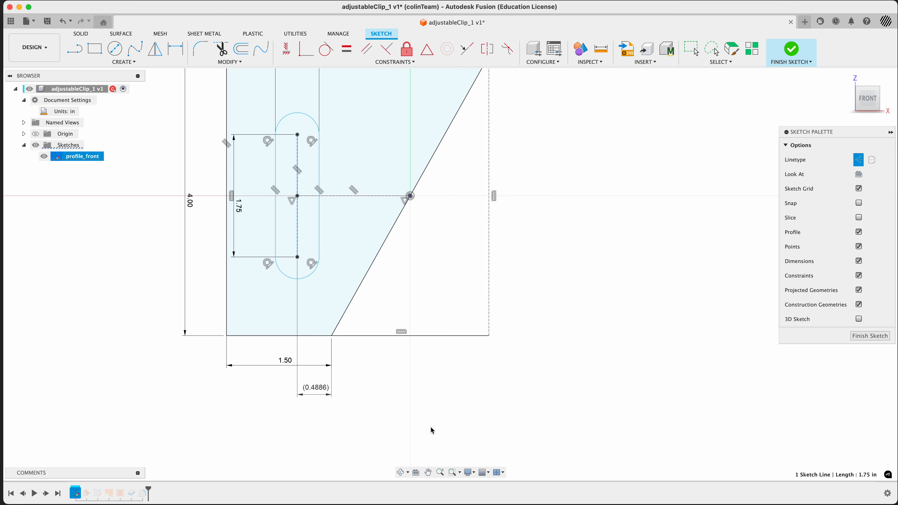
pyautogui.press('super+z')
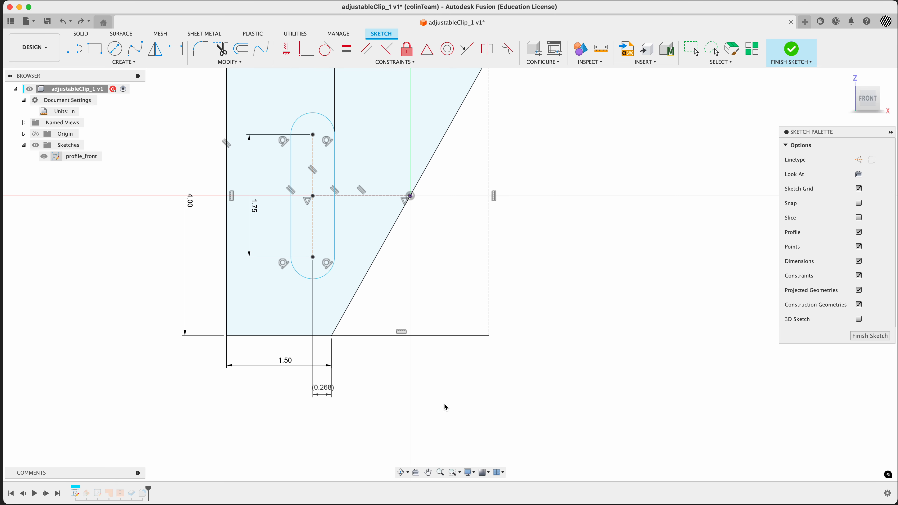
pyautogui.press('super+z')
pyautogui.press('super+z')
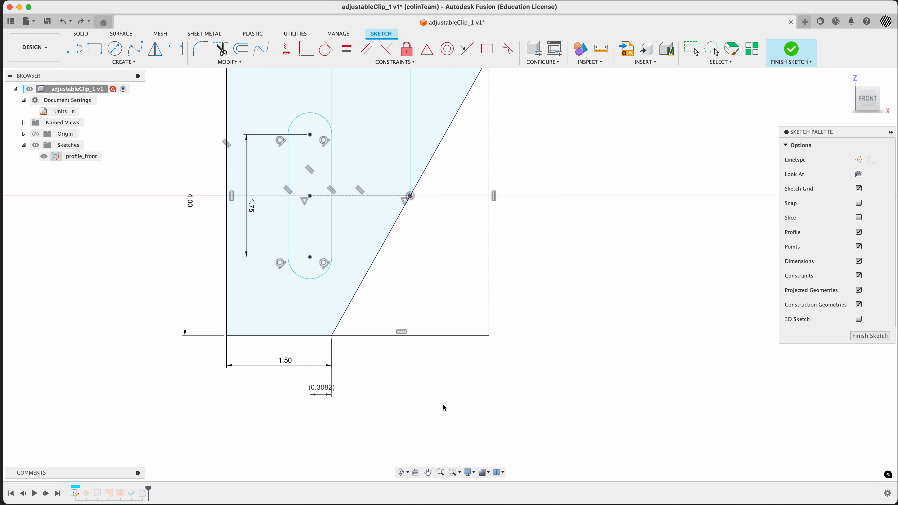
# Step: Check the reference drawing and dimension the distance from the profile's left edge to the slot's centre line as 1 1/8 in
pyautogui.press('super+Tab')
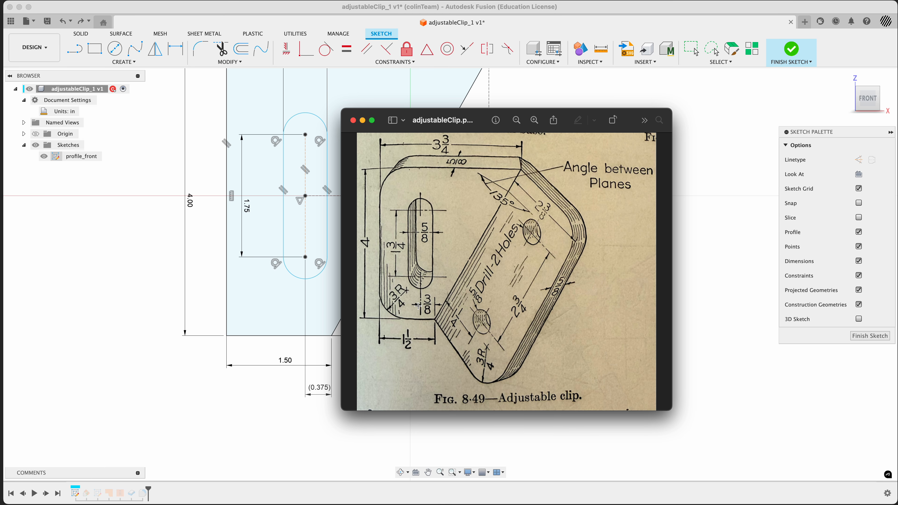
pyautogui.press('super+Tab')
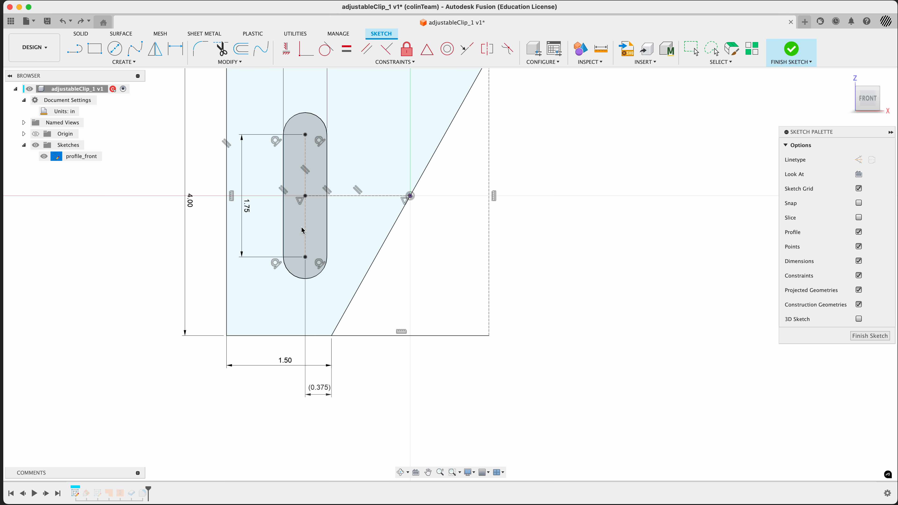
pyautogui.press('d')
pyautogui.click(306, 226)
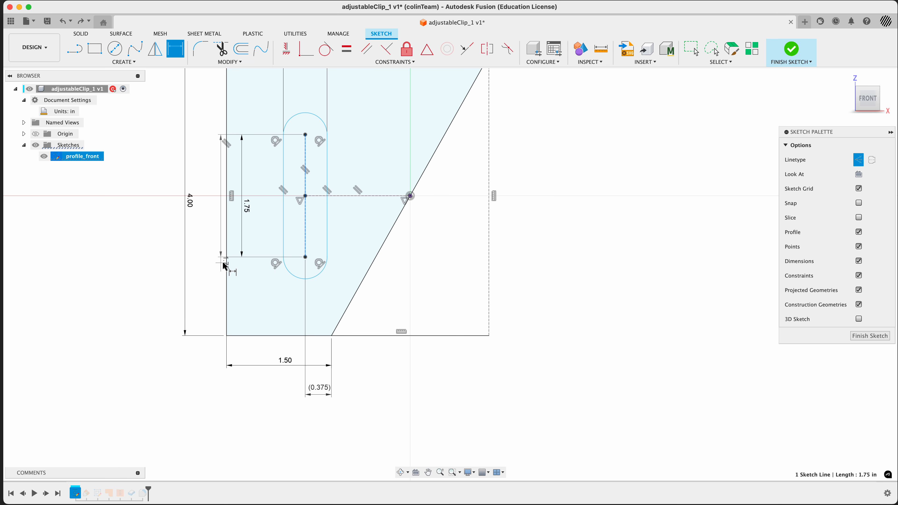
pyautogui.click(227, 255)
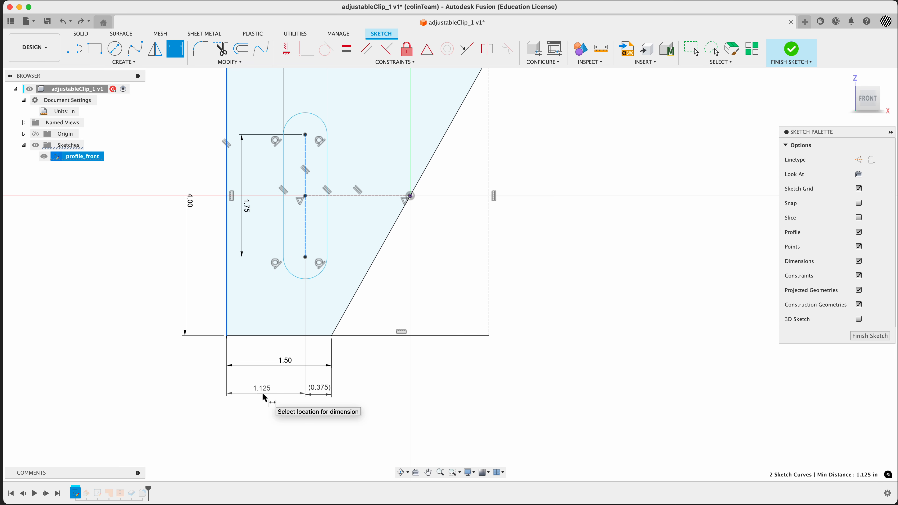
pyautogui.click(262, 393)
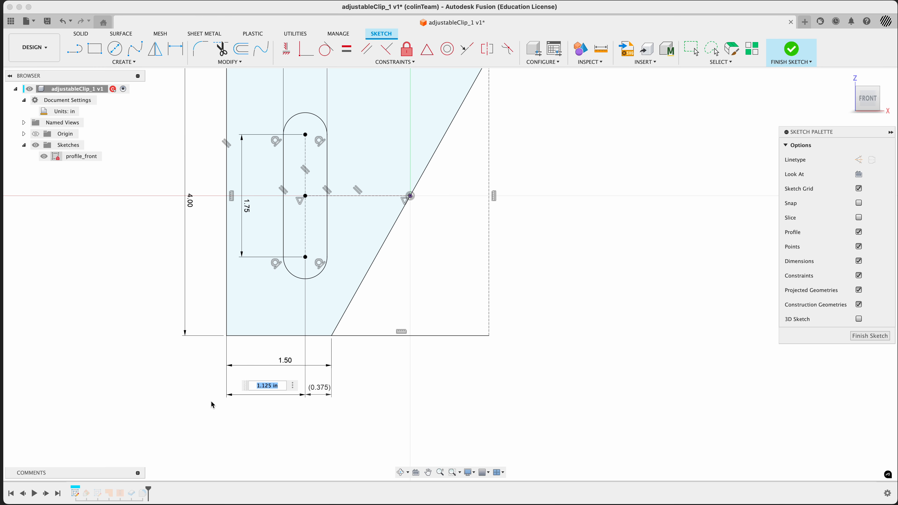
pyautogui.write('1 1/8')
pyautogui.press('Return')
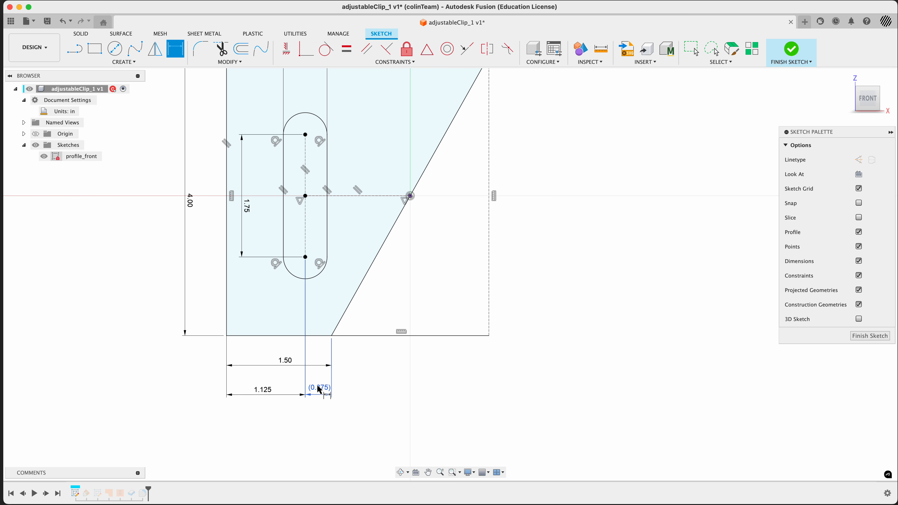
# Step: Finish the sketch and re-edit the surface patch feature, accepting it with both profiles so it includes the slot
pyautogui.scroll(-3, 318, 398)
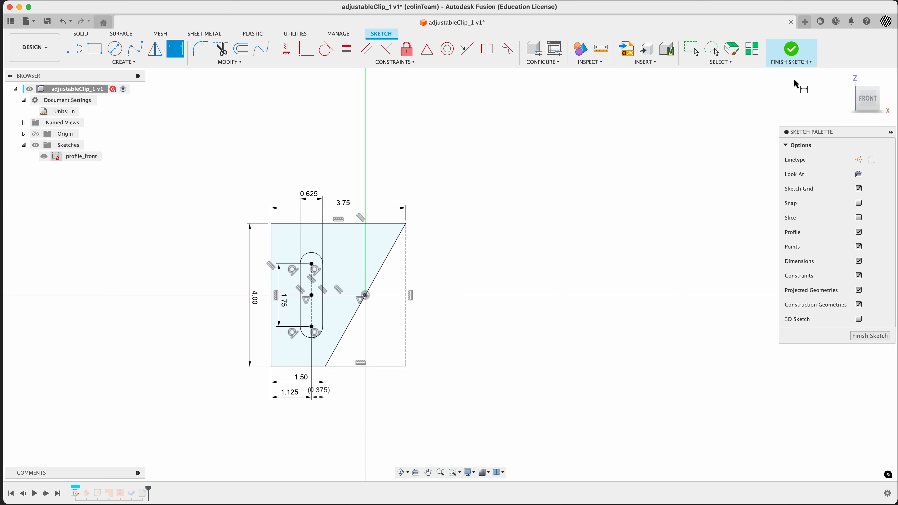
pyautogui.click(790, 51)
pyautogui.keyDown('shift'); pyautogui.moveTo(635, 282); pyautogui.dragTo(621, 300, button='middle'); pyautogui.keyUp('shift')
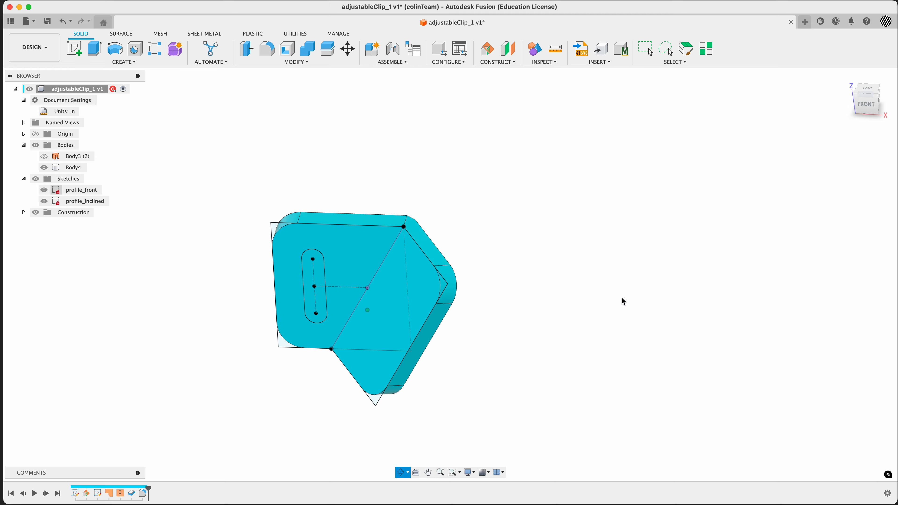
pyautogui.doubleClick(110, 494)
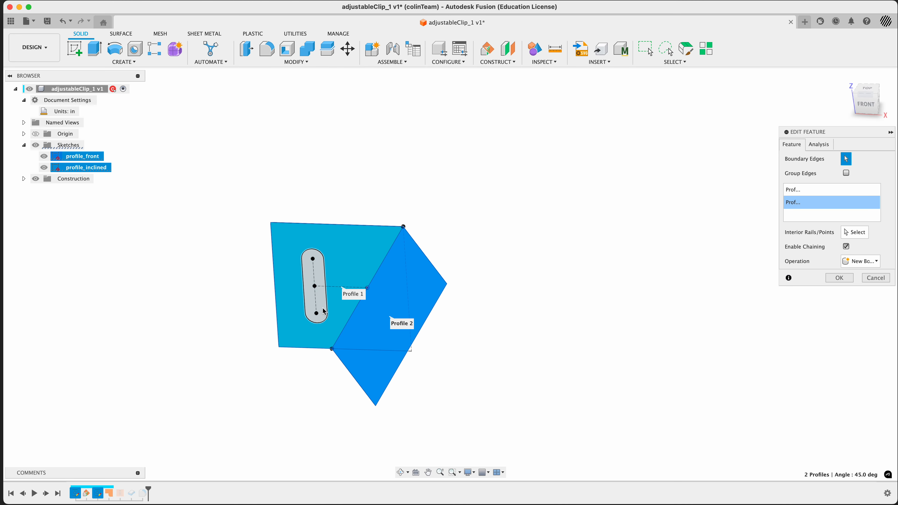
pyautogui.click(839, 277)
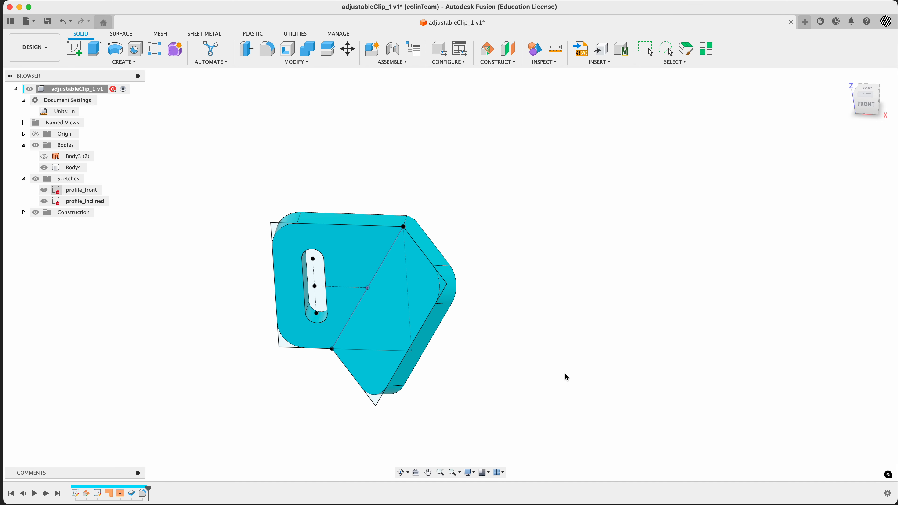
# Step: Edit the inclined profile sketch and draw two circles, one near each end of the inclined face
pyautogui.keyDown('shift'); pyautogui.moveTo(566, 377); pyautogui.dragTo(579, 355, button='middle'); pyautogui.keyUp('shift')
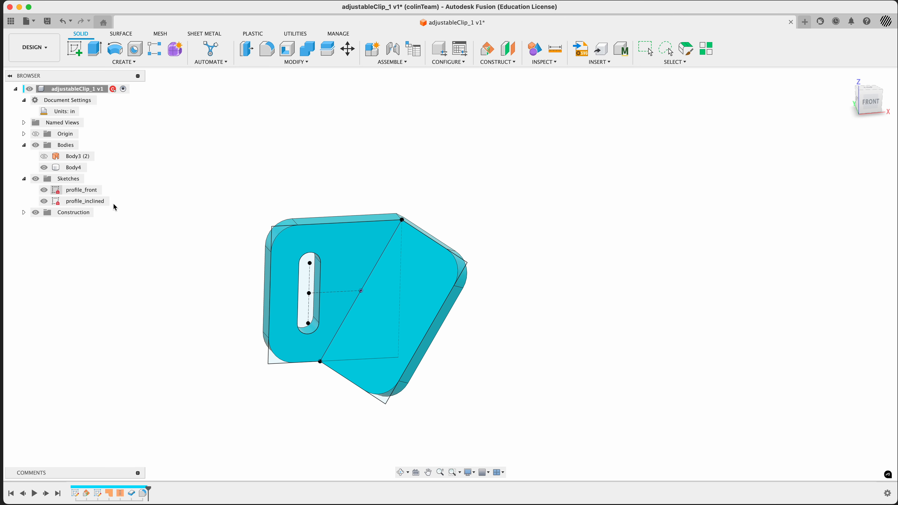
pyautogui.rightClick(92, 201)
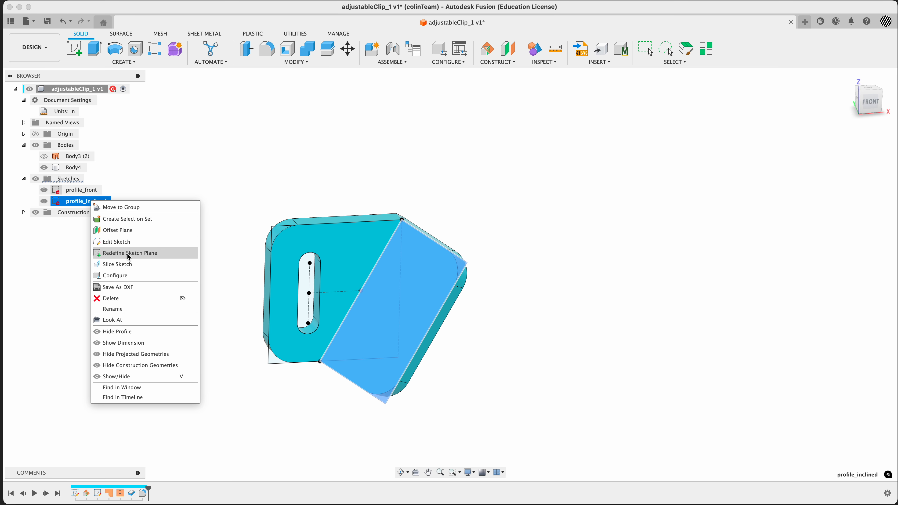
pyautogui.click(122, 242)
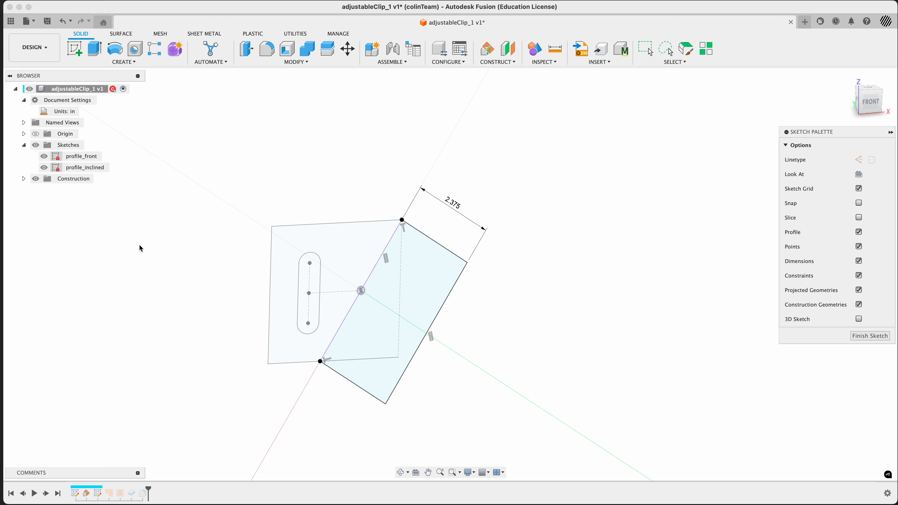
pyautogui.keyDown('shift'); pyautogui.moveTo(582, 287); pyautogui.dragTo(597, 272, button='middle'); pyautogui.keyUp('shift')
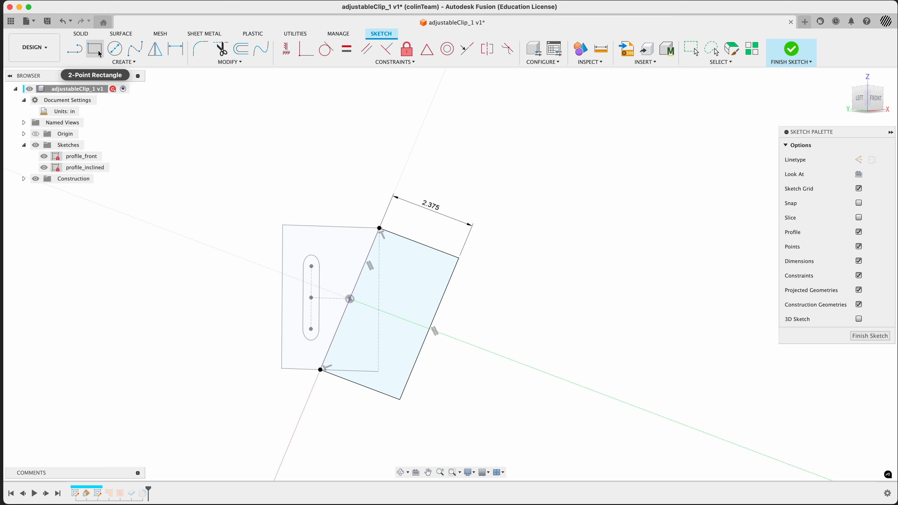
pyautogui.click(115, 48)
pyautogui.click(402, 270)
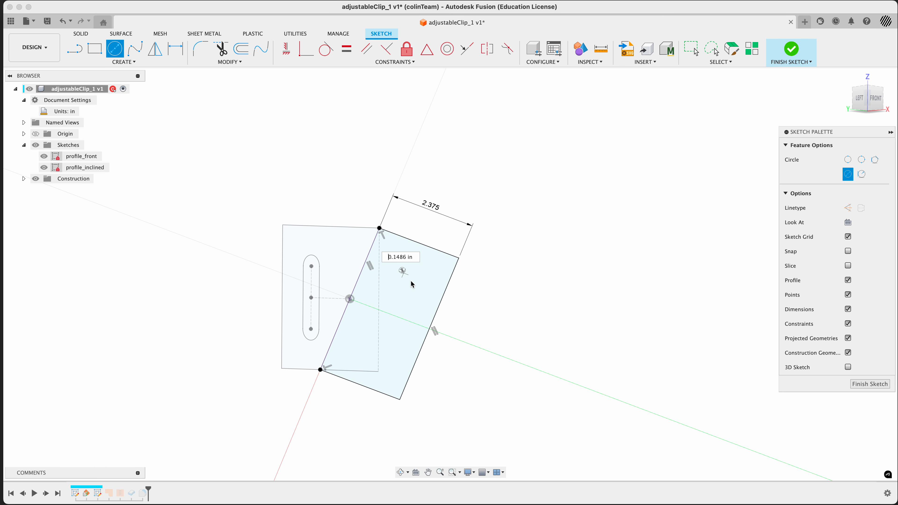
pyautogui.click(416, 283)
pyautogui.click(390, 347)
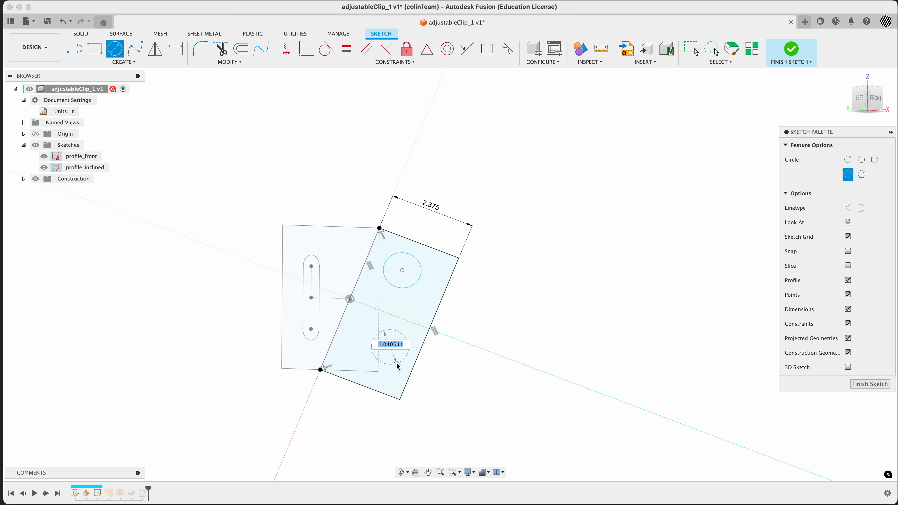
pyautogui.click(404, 359)
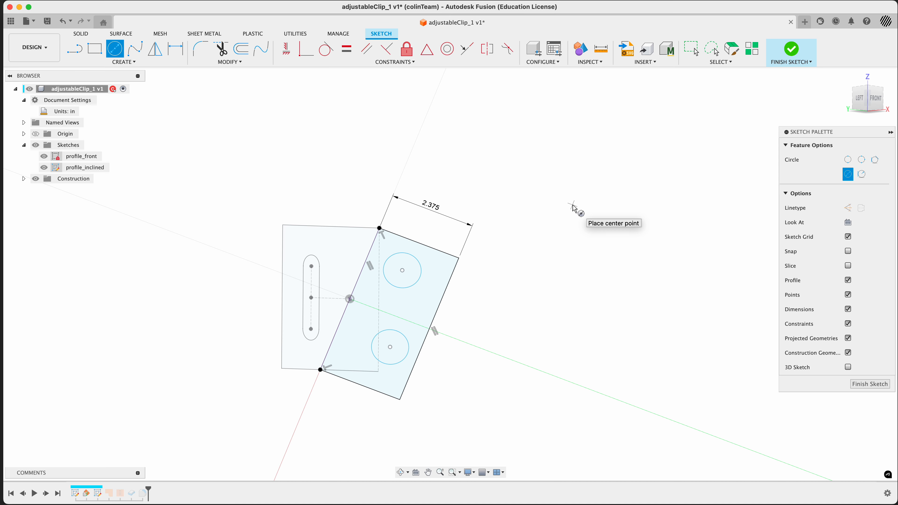
# Step: Draw a construction line joining the centres of the two circles
pyautogui.press('x')
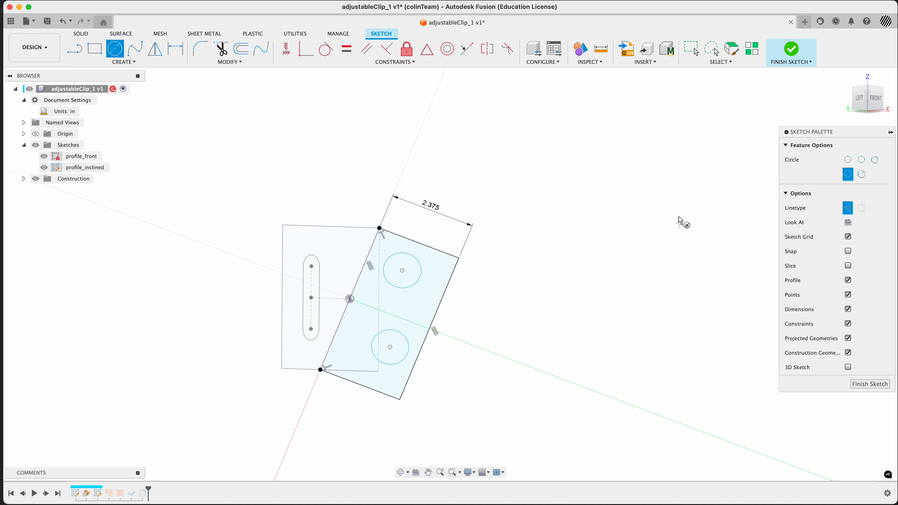
pyautogui.click(850, 211)
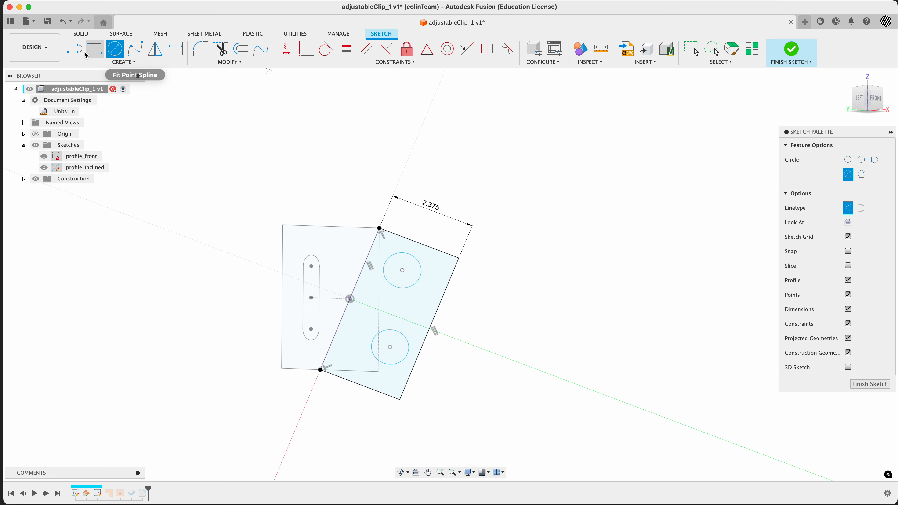
pyautogui.click(75, 50)
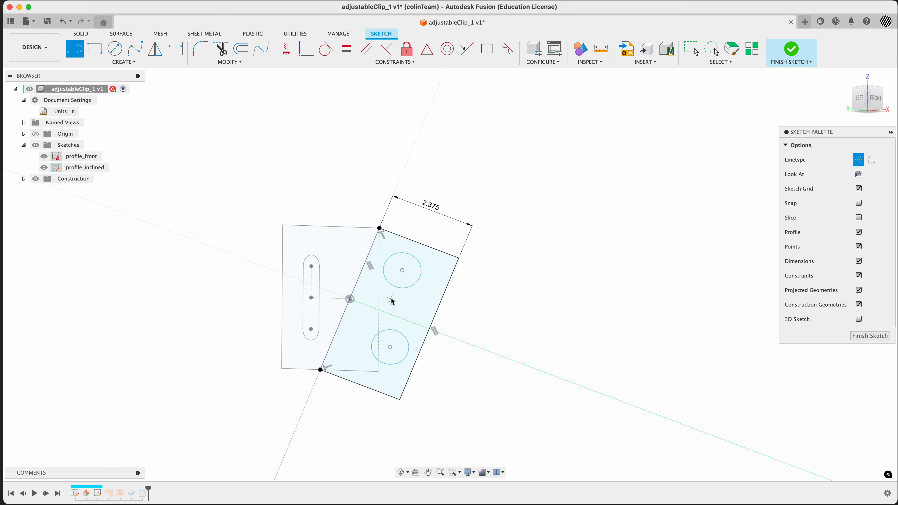
pyautogui.click(402, 270)
pyautogui.click(390, 347)
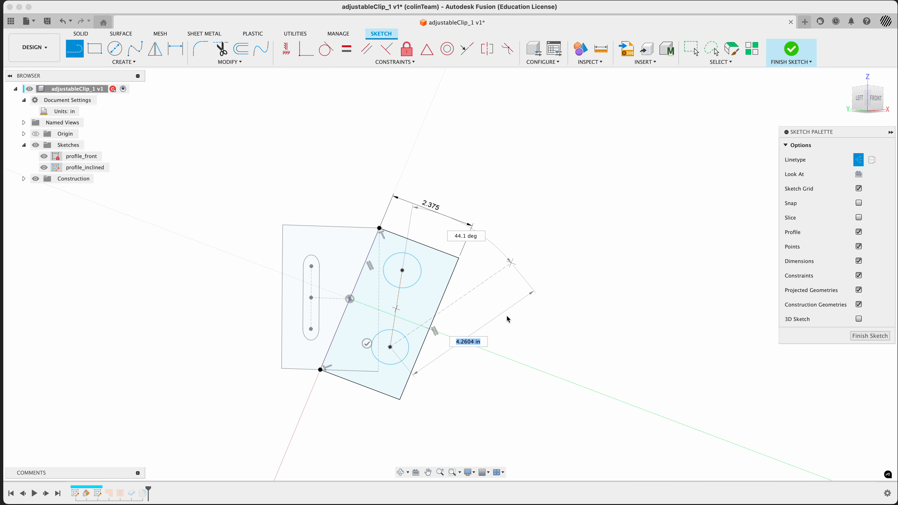
pyautogui.press('Escape')
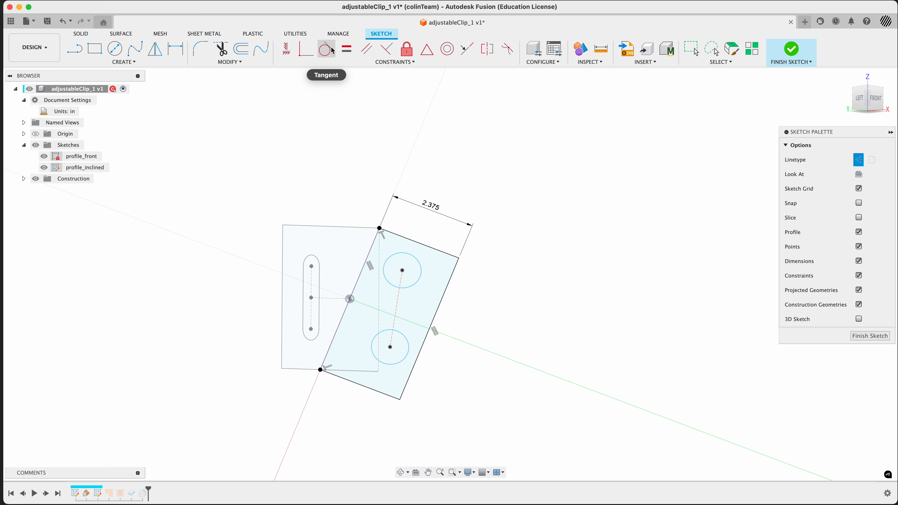
# Step: Constrain the construction line parallel to the inclined profile's long outer edge
pyautogui.click(346, 49)
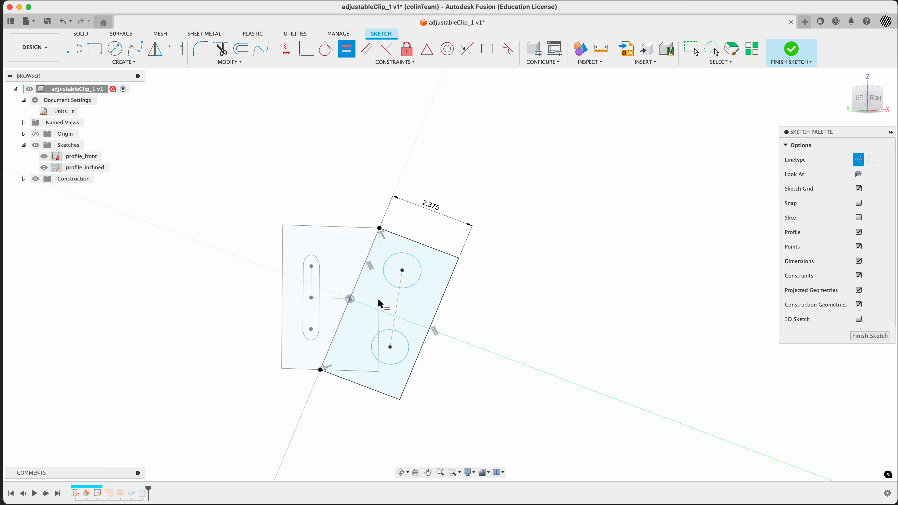
pyautogui.click(367, 49)
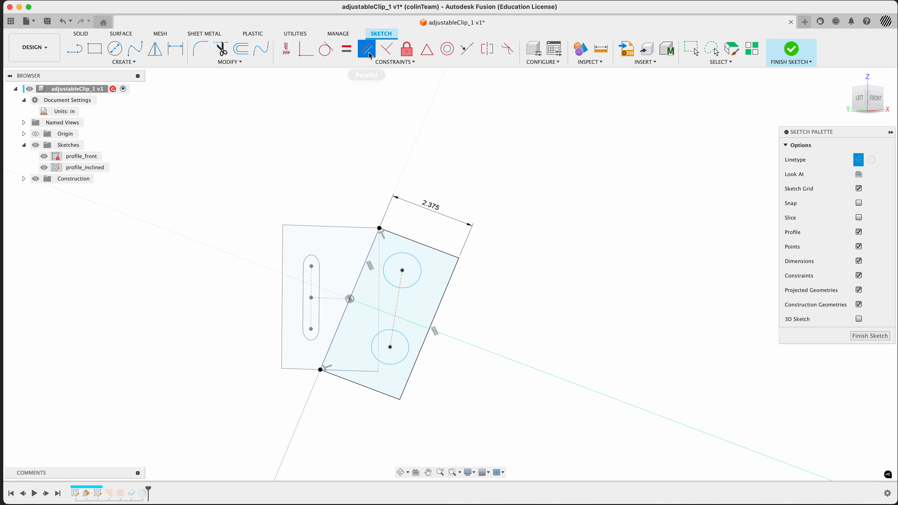
pyautogui.click(395, 307)
pyautogui.click(437, 314)
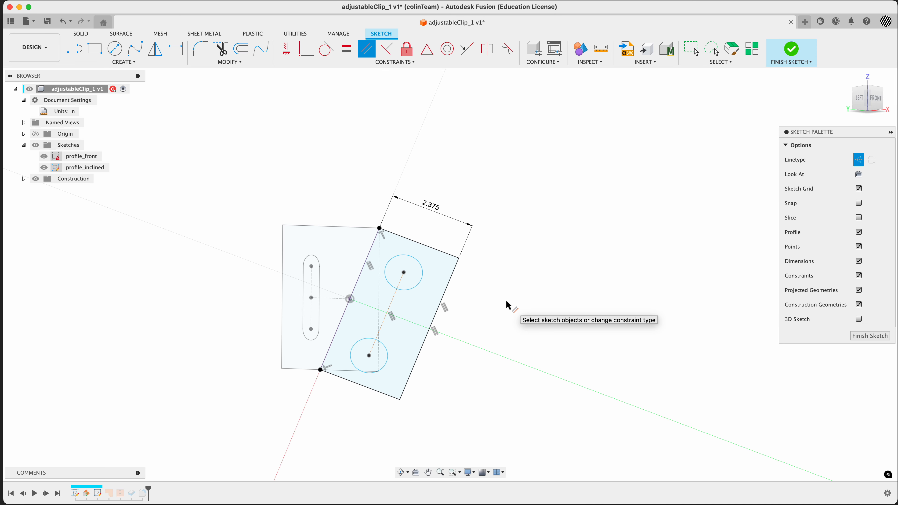
# Step: Check the reference drawing and place a sketch point where the construction line crosses the green axis line
pyautogui.press('super+Tab')
pyautogui.press('super+Tab')
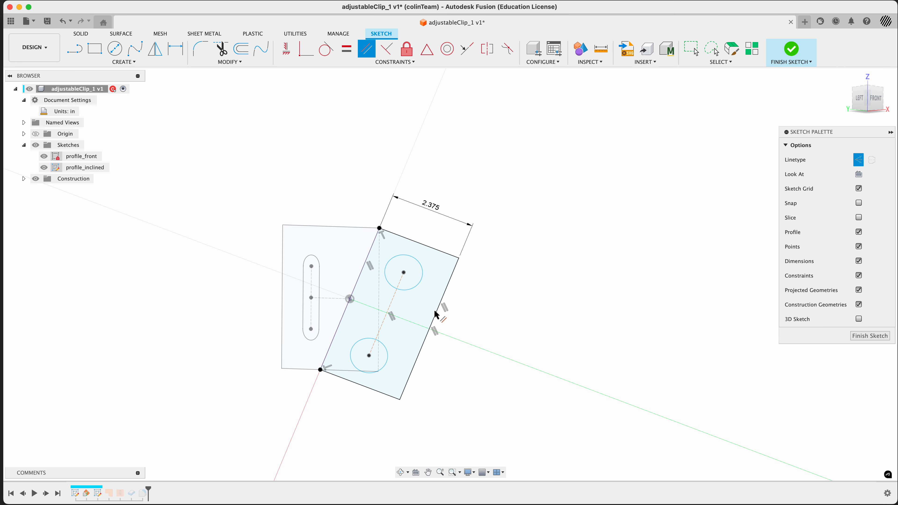
pyautogui.press('super+Tab')
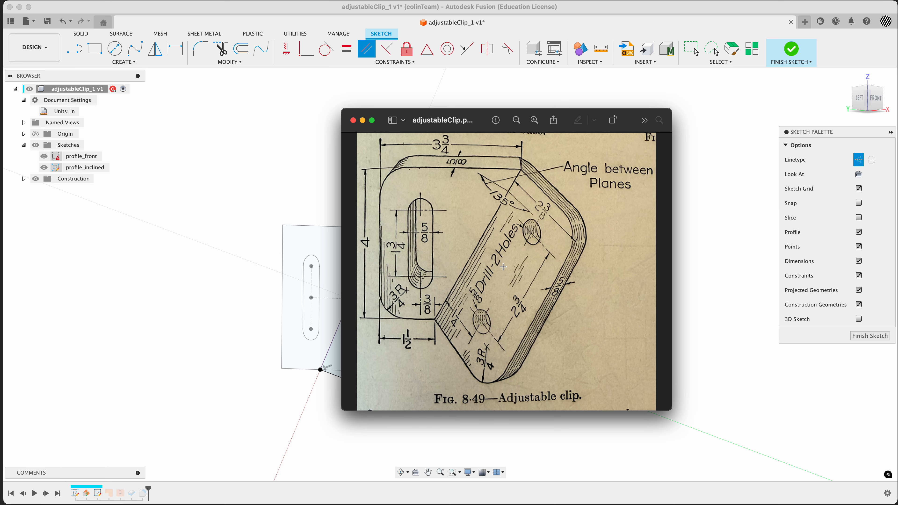
pyautogui.press('super+Tab')
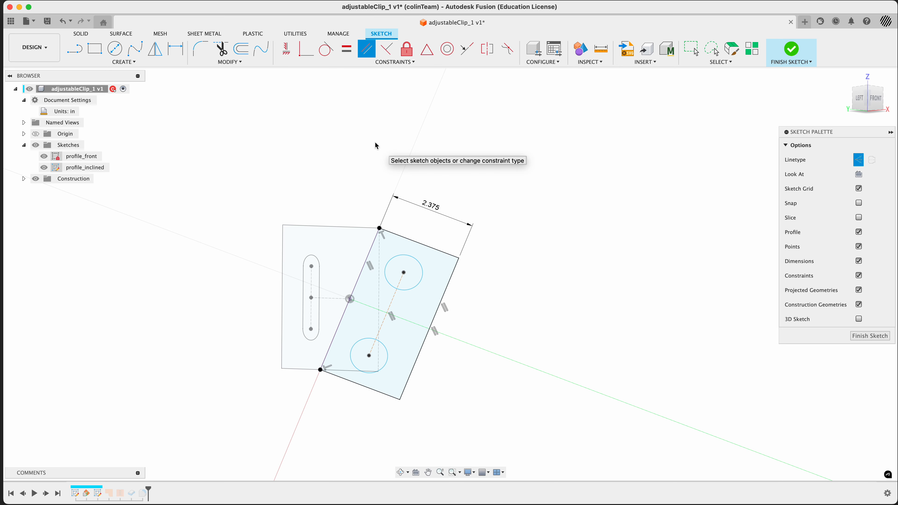
pyautogui.write('spoint')
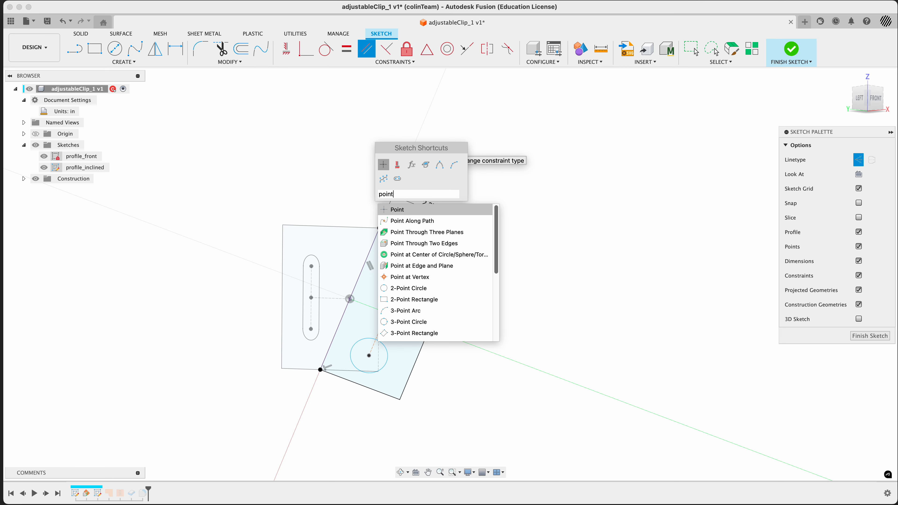
pyautogui.press('Return')
pyautogui.scroll(5, 393, 321)
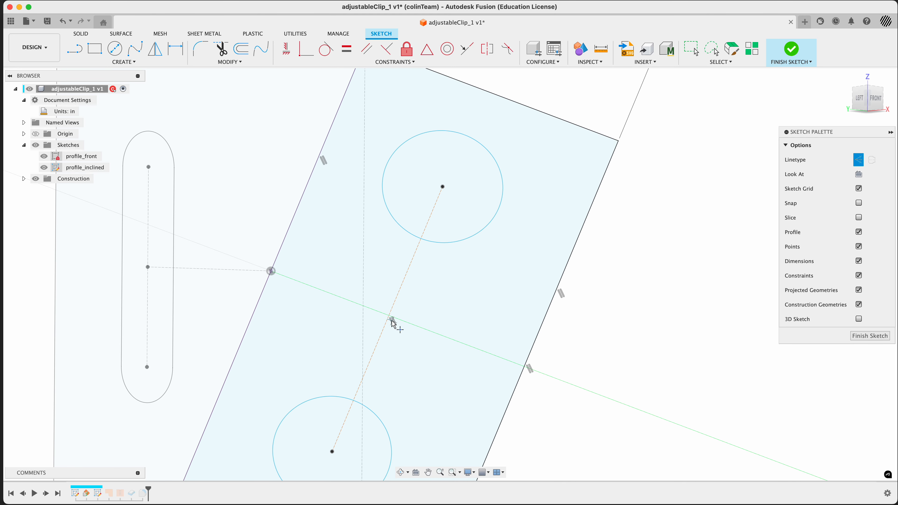
pyautogui.click(388, 318)
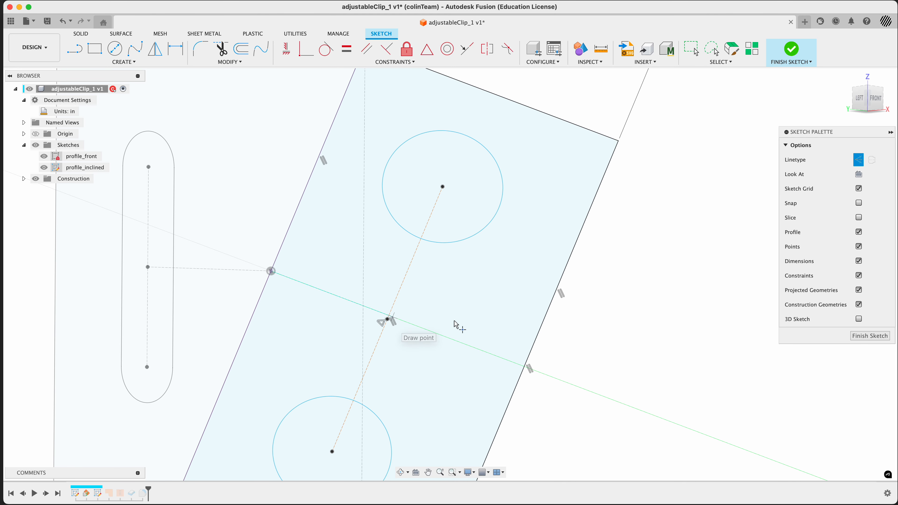
# Step: Draw a line from the new sketch point to the point where the slot's centre line meets the inclined profile's edge
pyautogui.click(74, 50)
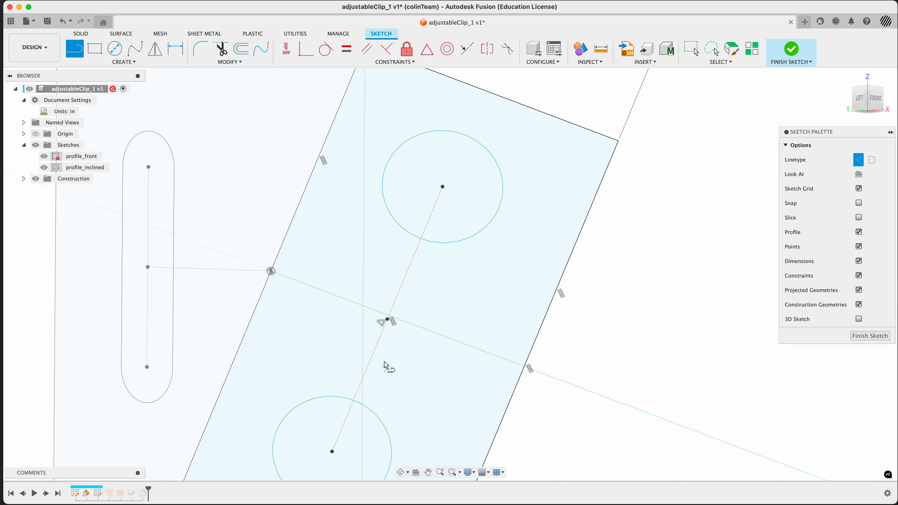
pyautogui.click(387, 320)
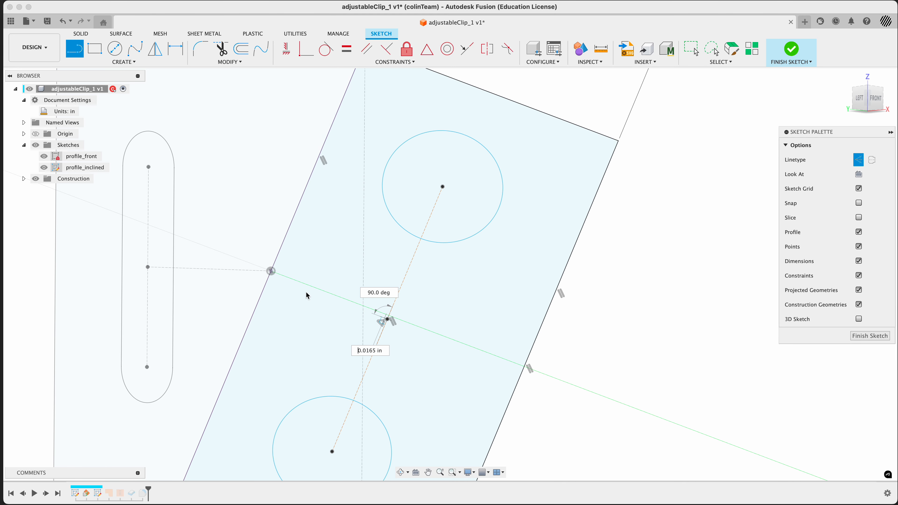
pyautogui.click(271, 271)
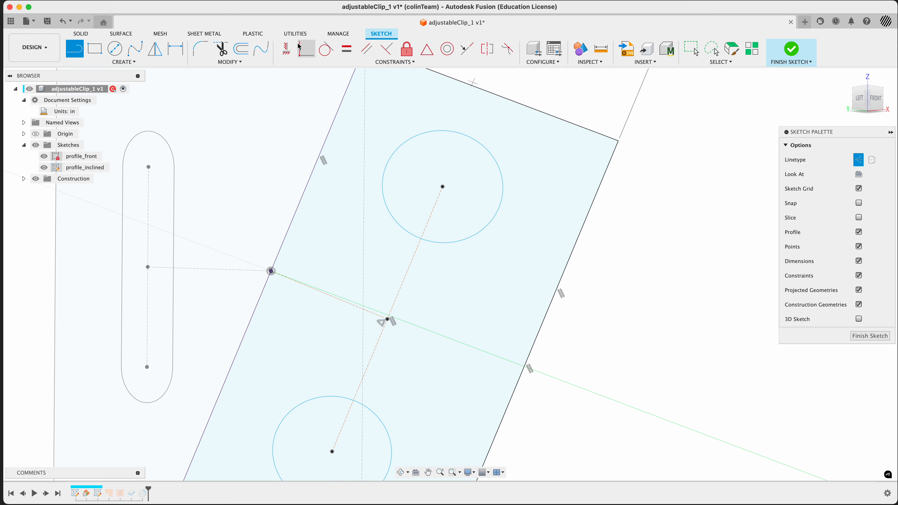
# Step: Constrain that line parallel to the inclined profile's top edge
pyautogui.click(366, 48)
pyautogui.click(348, 308)
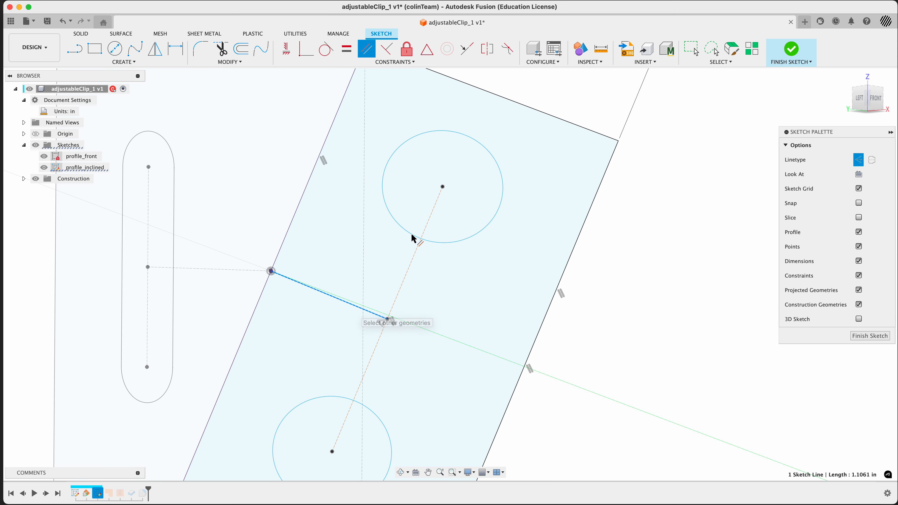
pyautogui.click(523, 106)
pyautogui.scroll(3, 641, 221)
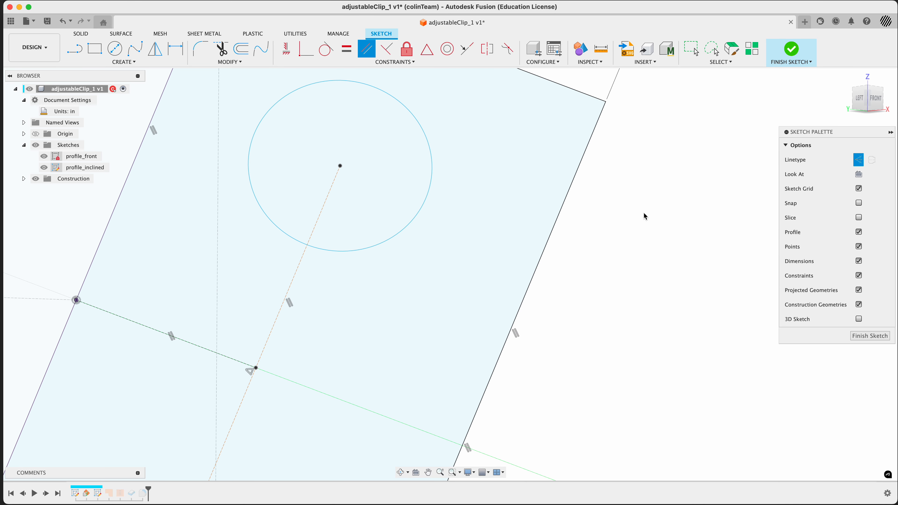
pyautogui.scroll(-6, 643, 216)
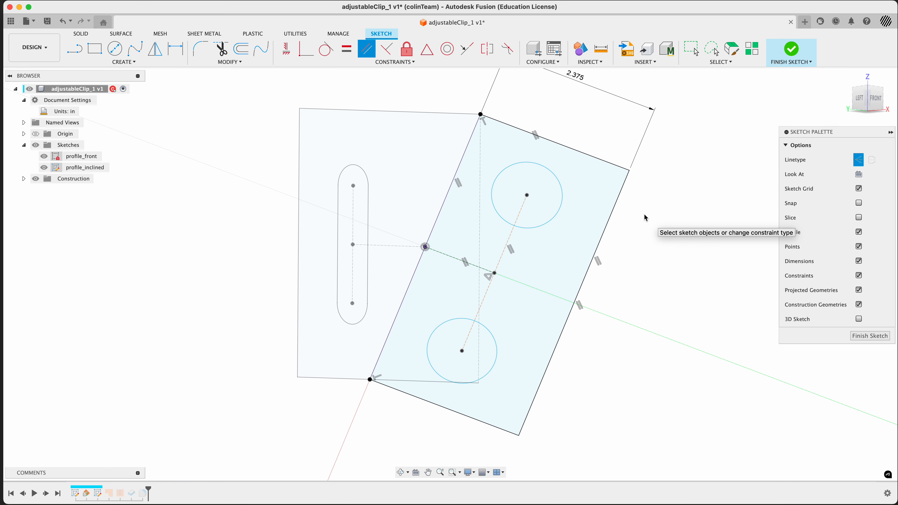
pyautogui.press('d')
pyautogui.click(563, 200)
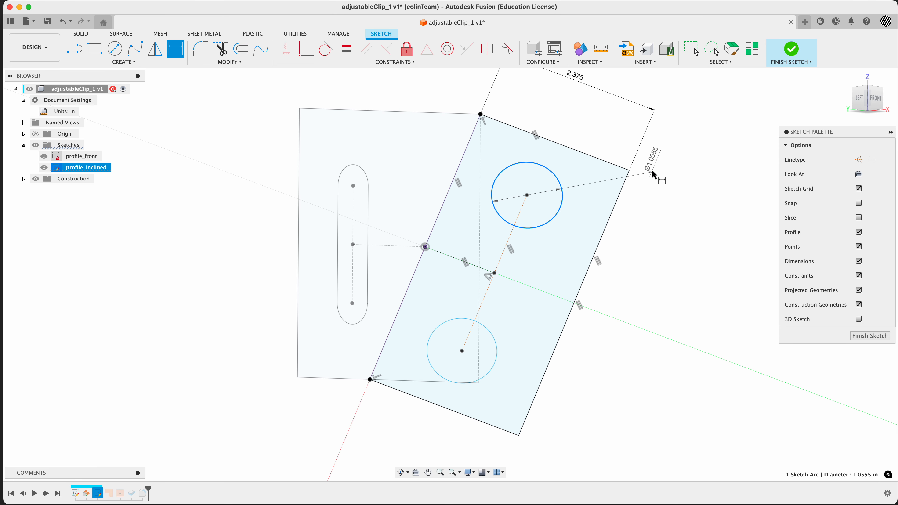
pyautogui.press('Escape')
# Step: Show the dimensions of the profile_front sketch
pyautogui.keyDown('shift'); pyautogui.moveTo(674, 228); pyautogui.dragTo(615, 230, button='middle'); pyautogui.keyUp('shift')
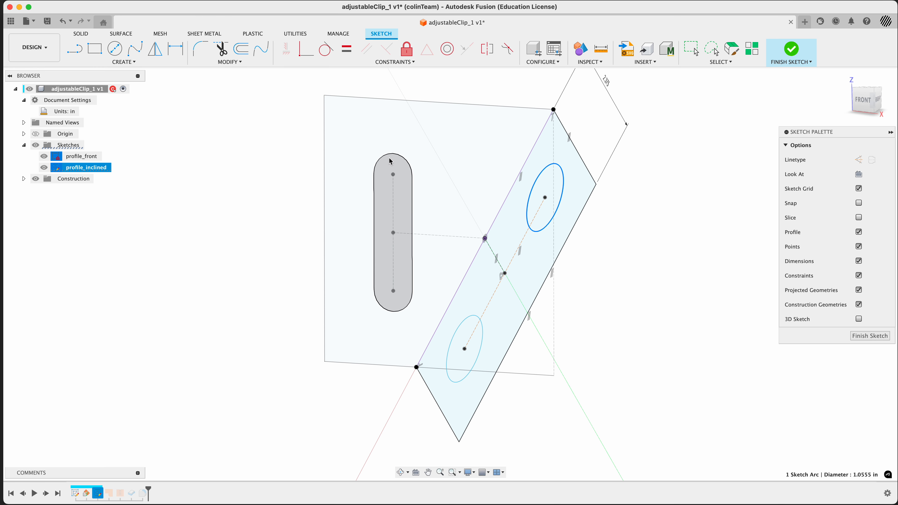
pyautogui.rightClick(93, 162)
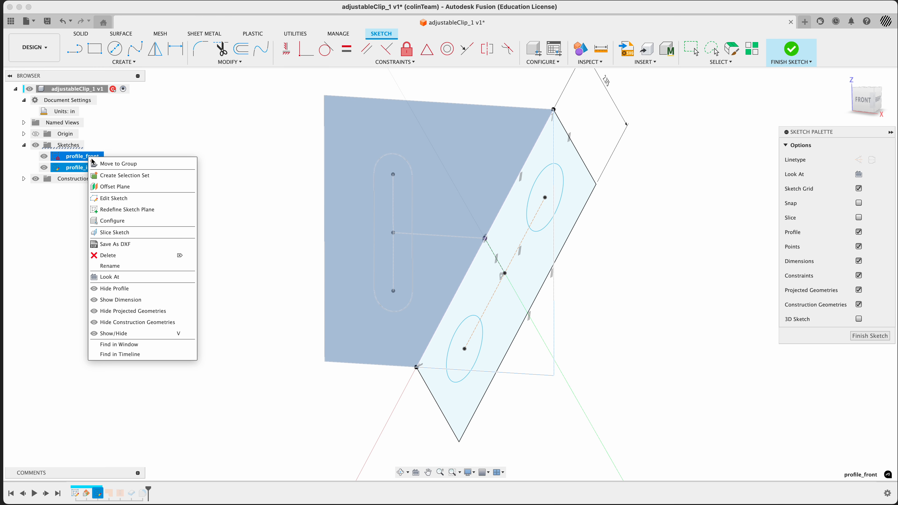
pyautogui.click(142, 300)
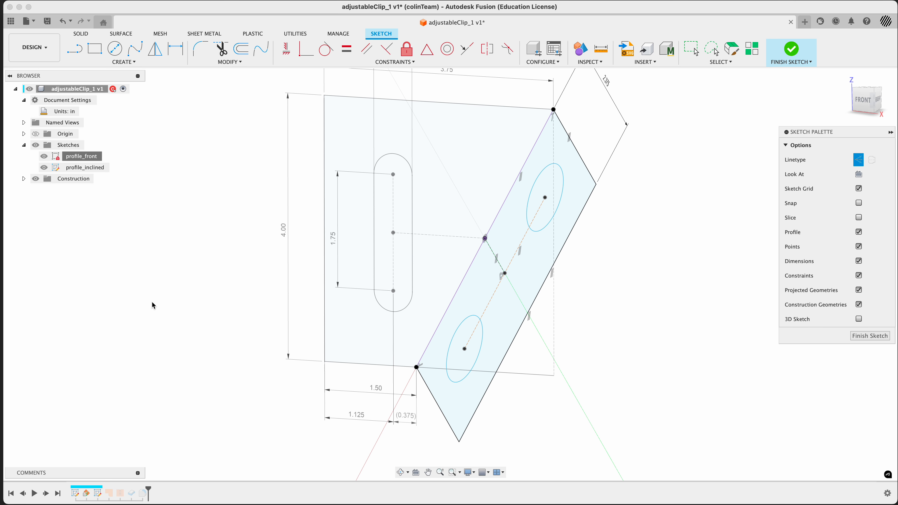
pyautogui.scroll(-3, 169, 315)
pyautogui.keyDown('shift'); pyautogui.moveTo(180, 296); pyautogui.dragTo(201, 302, button='middle'); pyautogui.keyUp('shift')
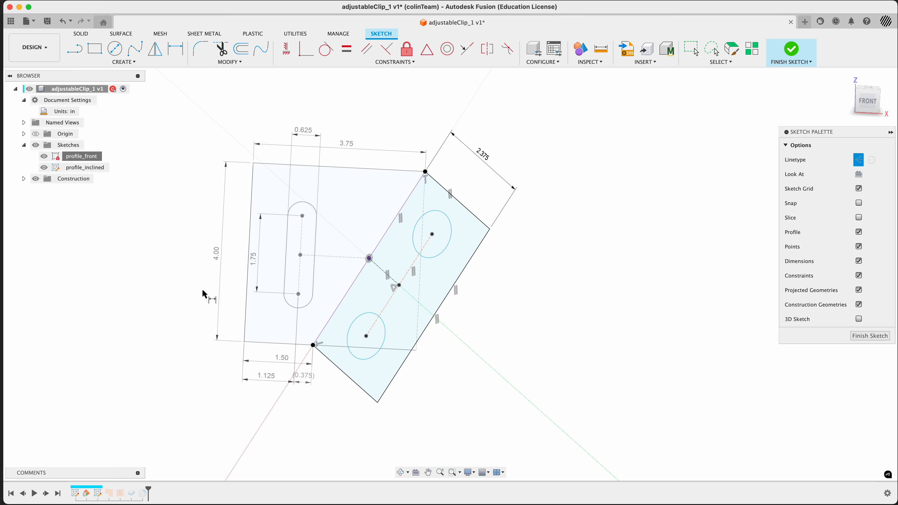
# Step: Dimension the upper circle's diameter by referencing the slot's 0.625 width parameter d10
pyautogui.press('d')
pyautogui.click(451, 237)
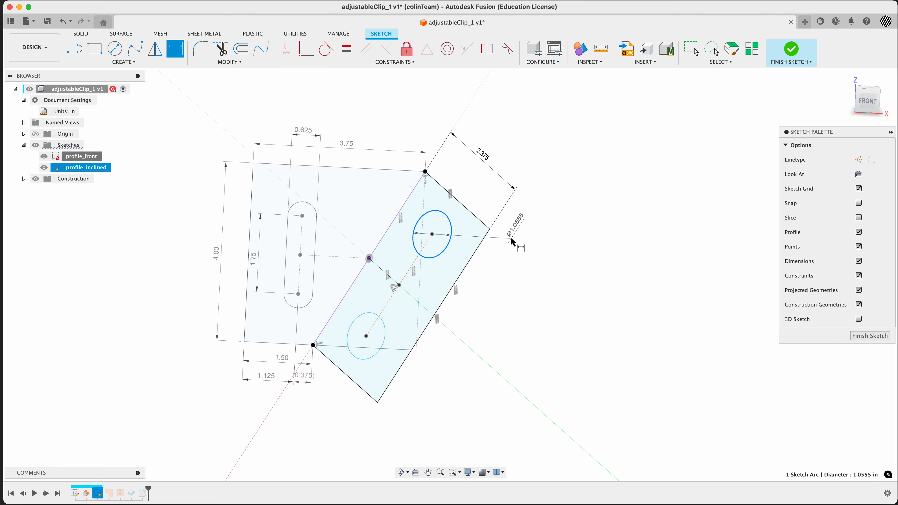
pyautogui.click(511, 242)
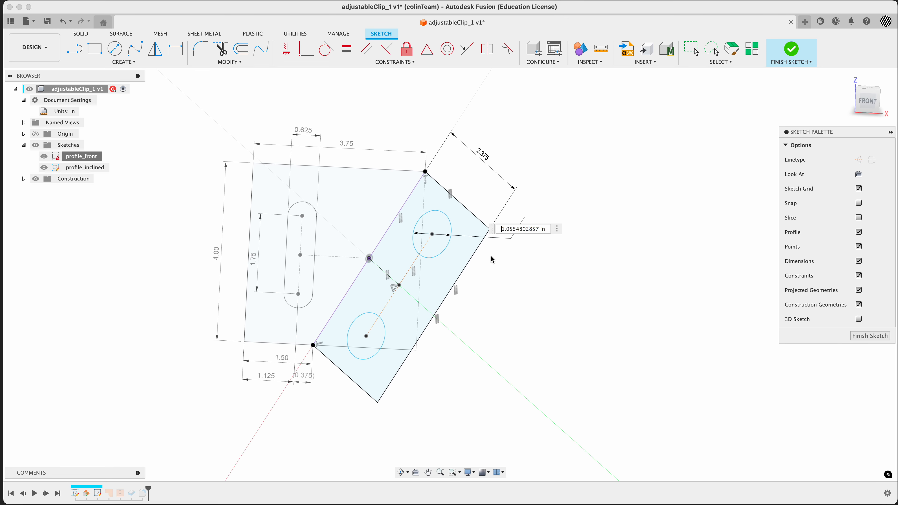
pyautogui.click(306, 132)
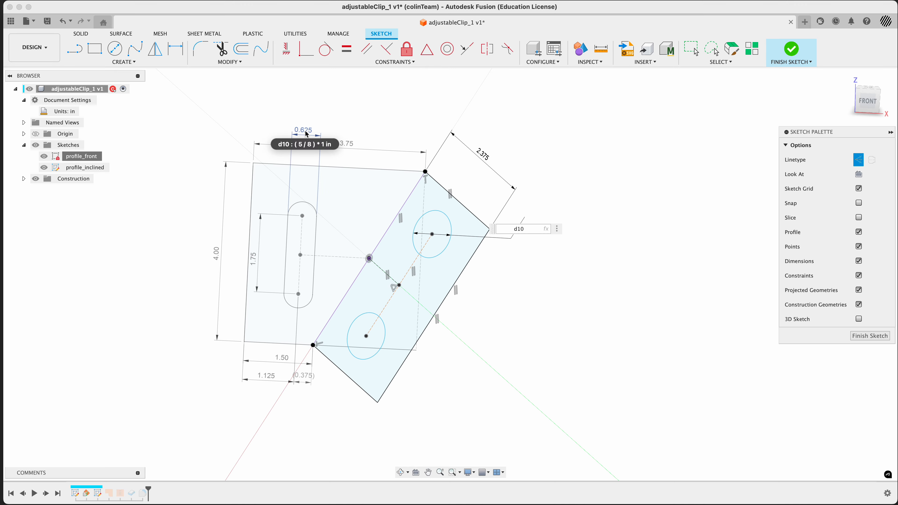
pyautogui.press('Return')
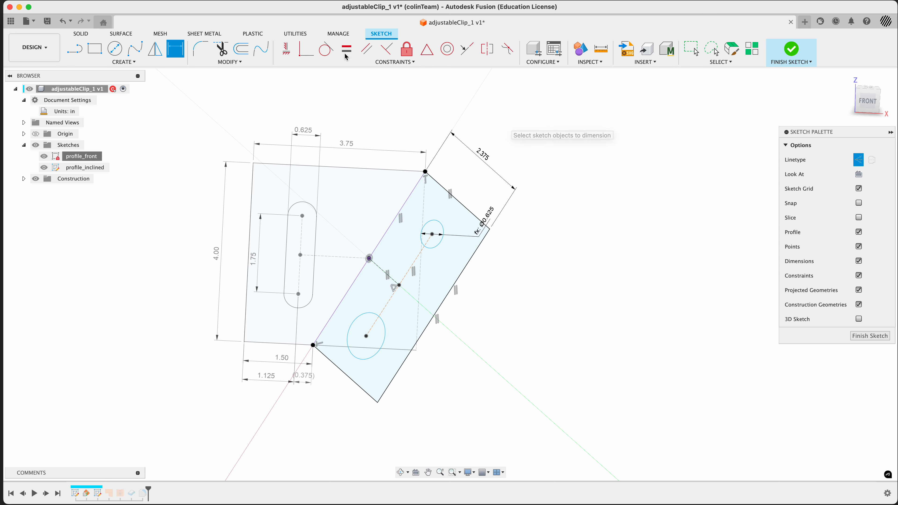
# Step: Constrain the two circles to be equal in diameter
pyautogui.click(346, 49)
pyautogui.click(435, 248)
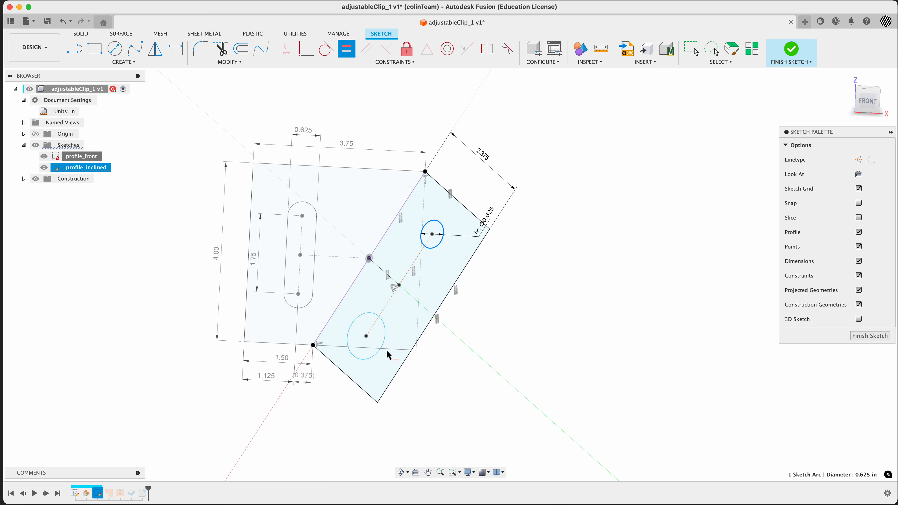
pyautogui.click(376, 355)
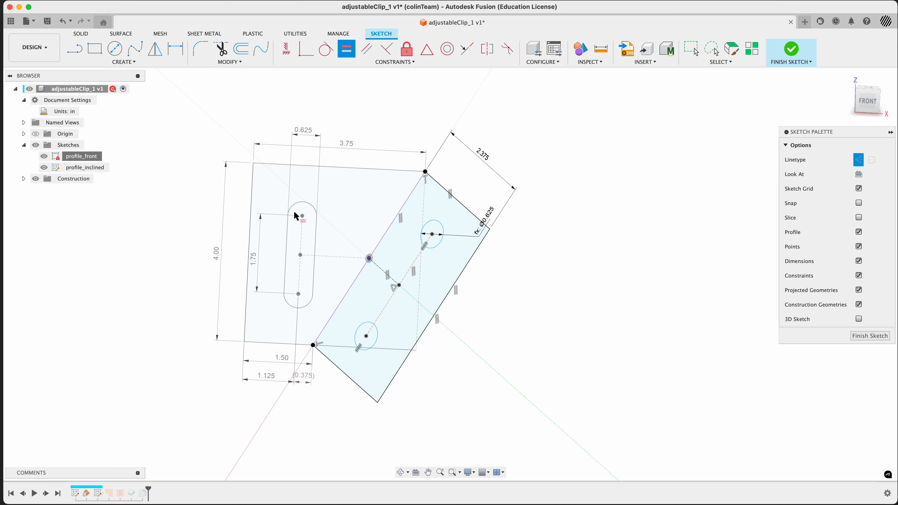
pyautogui.press('Escape')
# Step: Move the 3.75, 1.75, 1.50 and hole diameter dimension labels clear of the geometry
pyautogui.moveTo(349, 147); pyautogui.dragTo(345, 118)
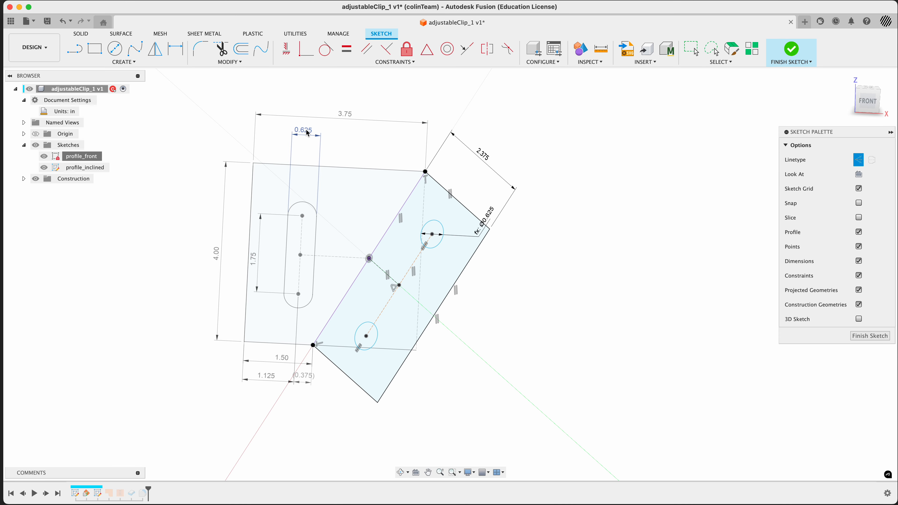
pyautogui.moveTo(253, 256); pyautogui.dragTo(231, 245)
pyautogui.moveTo(283, 366); pyautogui.dragTo(281, 414)
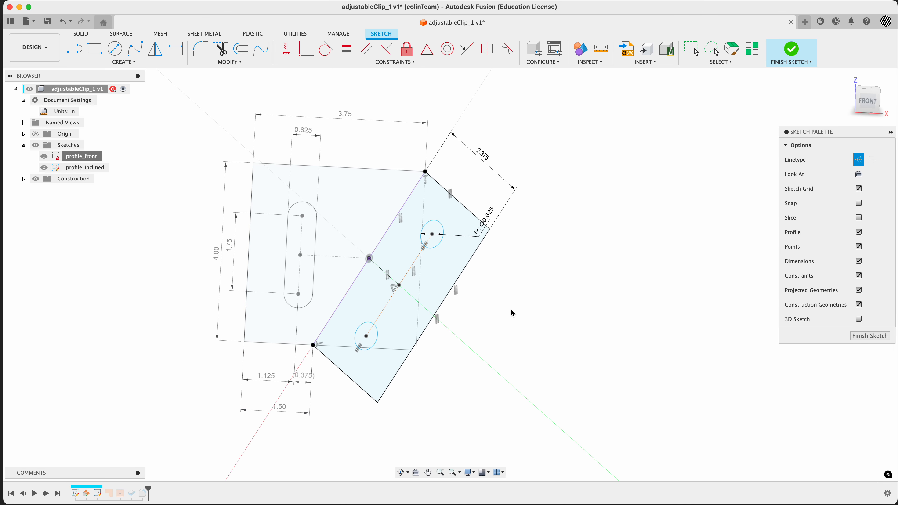
pyautogui.moveTo(488, 231); pyautogui.dragTo(505, 230)
# Step: Check the reference drawing and dimension the distance from the inclined face's fold edge to the hole centre line as 1.25 in
pyautogui.press('super+Tab')
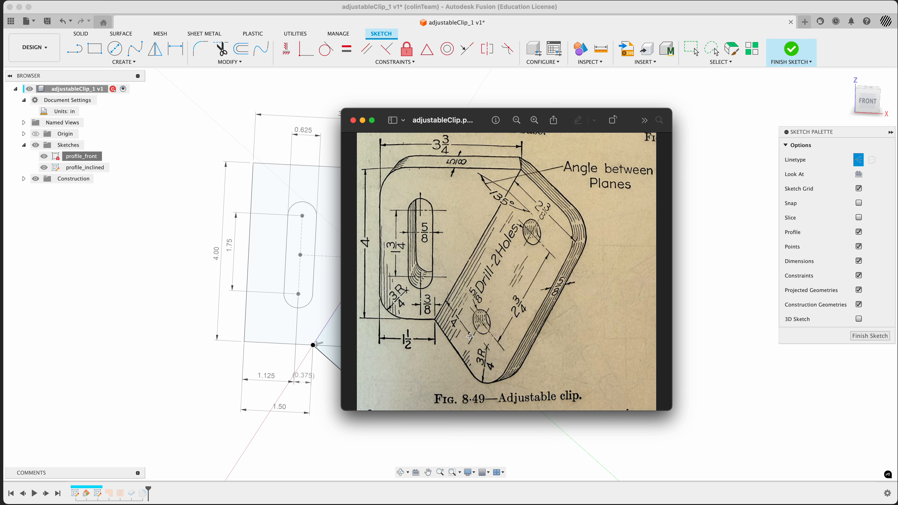
pyautogui.press('super+Tab')
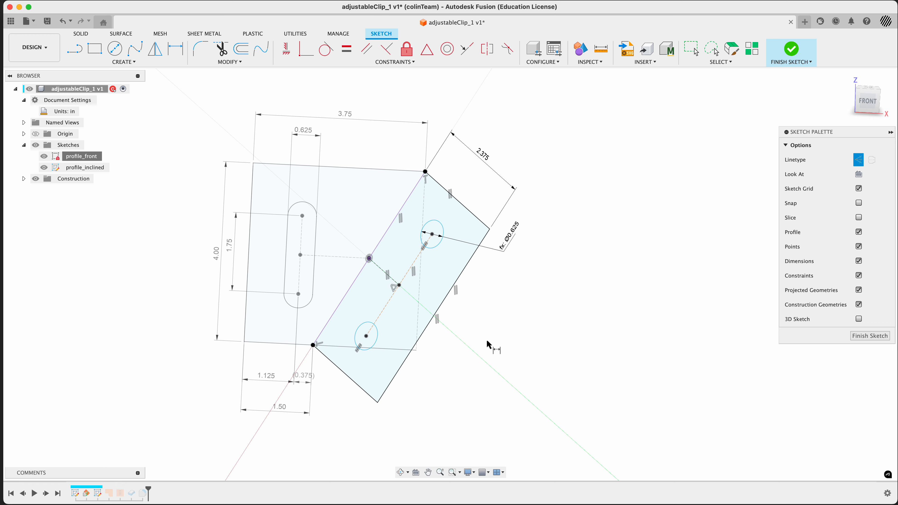
pyautogui.press('d')
pyautogui.click(348, 297)
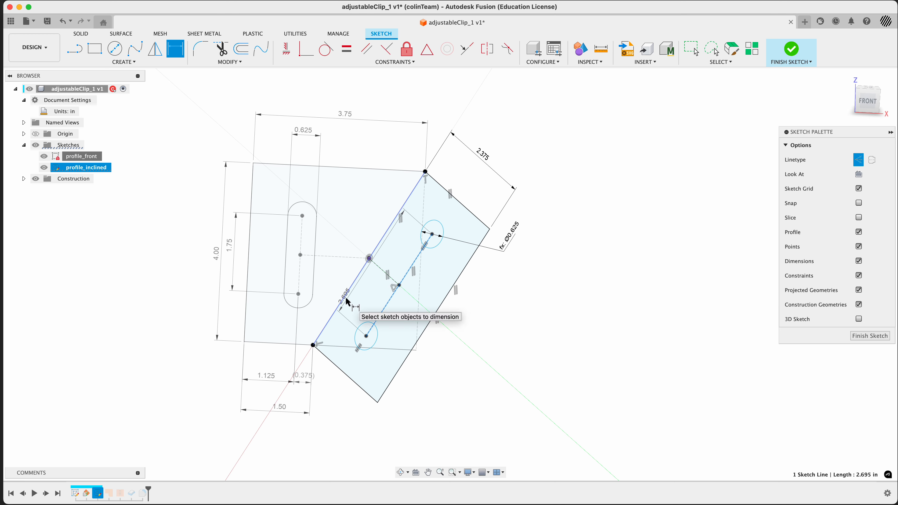
pyautogui.click(345, 297)
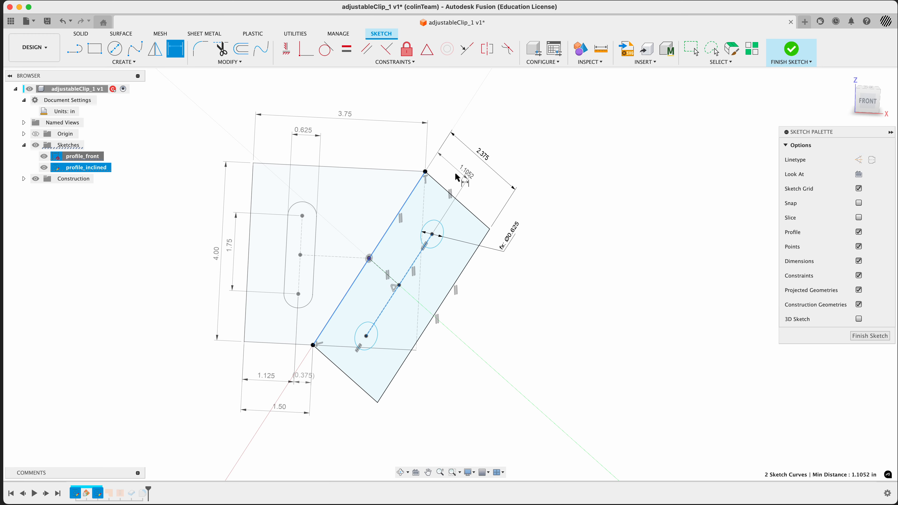
pyautogui.click(453, 165)
pyautogui.write('1 1/4')
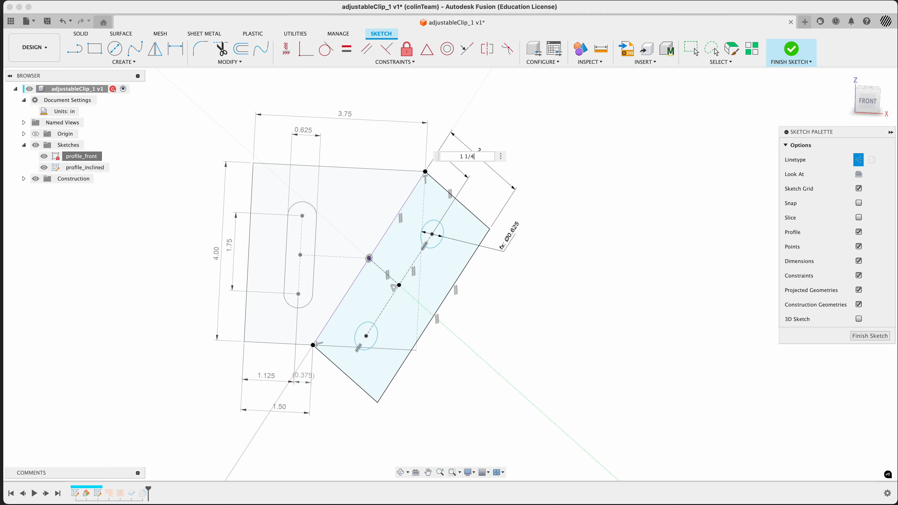
pyautogui.press('Return')
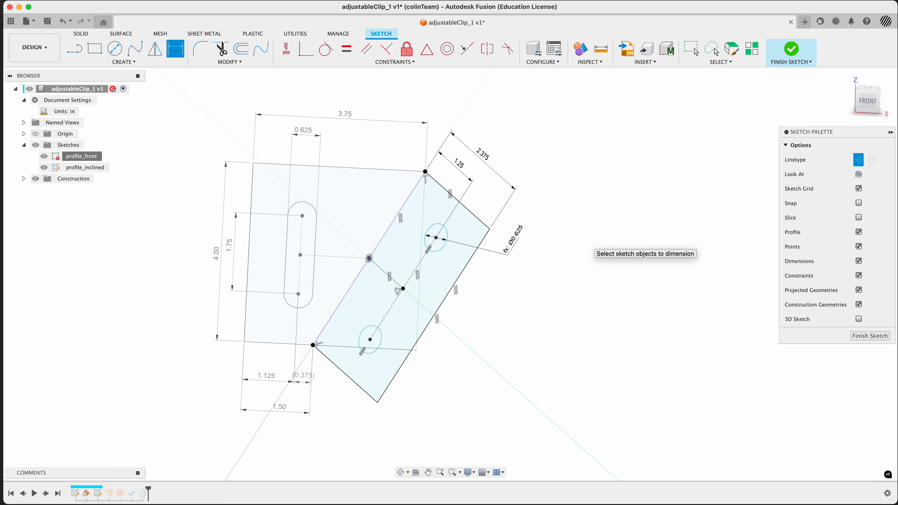
# Step: Set the distance between the two hole centres to 2.75 in and finish the sketch
pyautogui.keyDown('shift'); pyautogui.moveTo(575, 264); pyautogui.dragTo(574, 270, button='middle'); pyautogui.keyUp('shift')
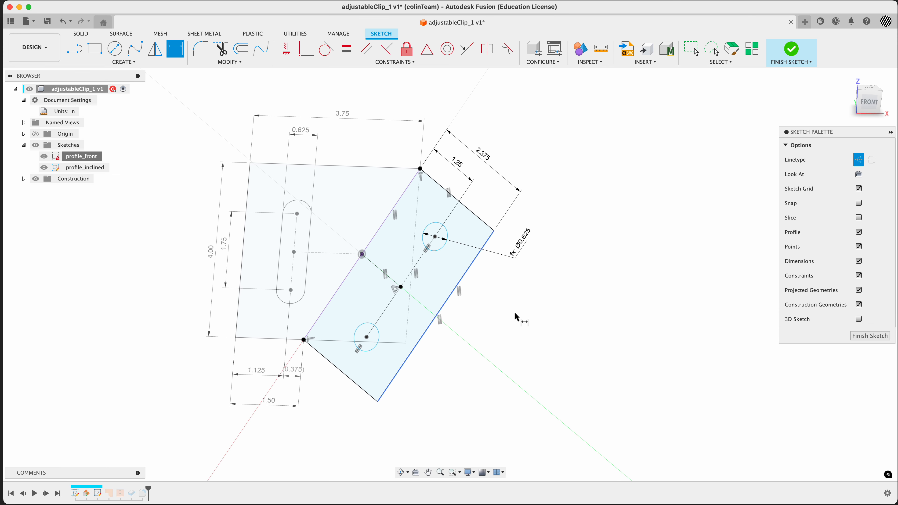
pyautogui.press('super+Tab')
pyautogui.press('super+Tab')
pyautogui.click(418, 270)
pyautogui.click(465, 335)
pyautogui.write('2.75')
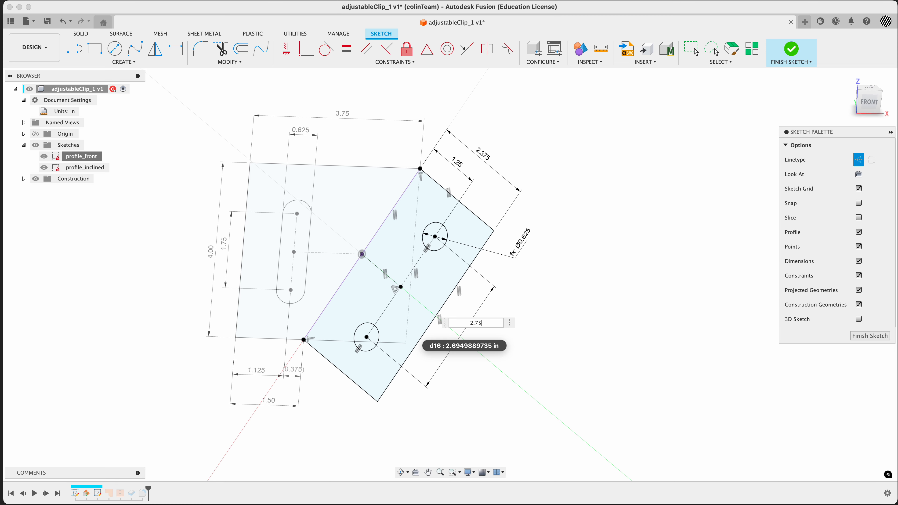
pyautogui.press('Return')
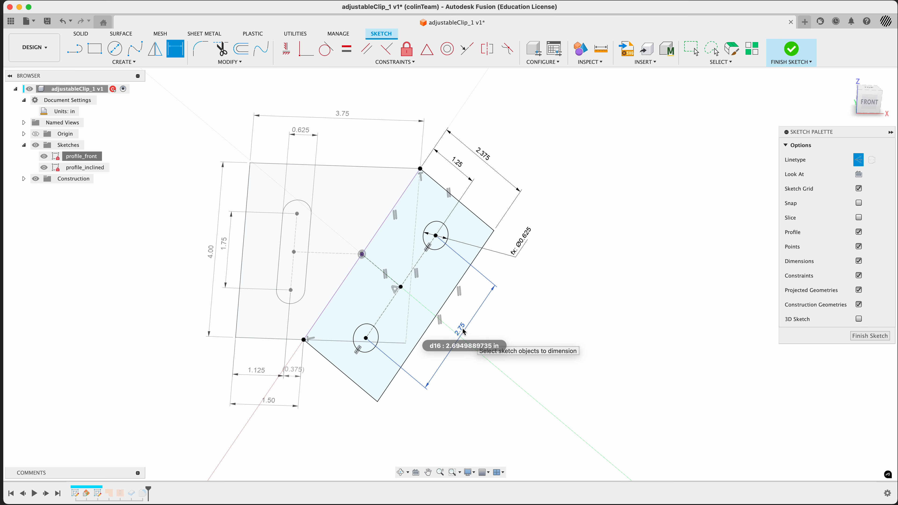
pyautogui.click(791, 51)
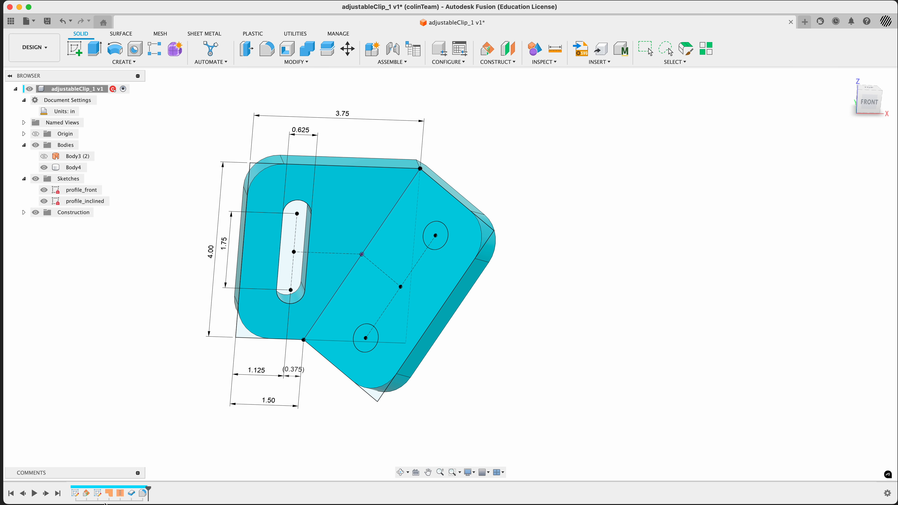
# Step: Edit the feature built from both sketch profiles and accept it so the solid includes the two holes
pyautogui.doubleClick(110, 494)
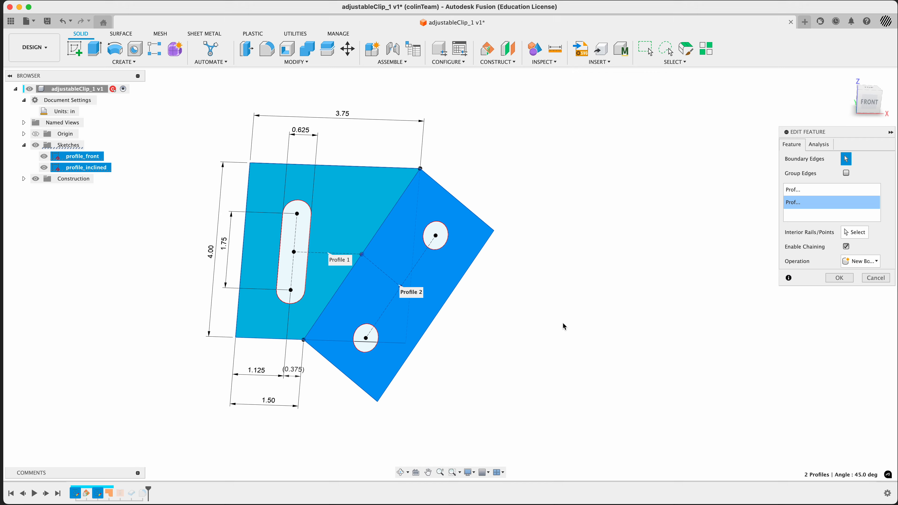
pyautogui.keyDown('shift'); pyautogui.moveTo(542, 319); pyautogui.dragTo(631, 318, button='middle'); pyautogui.keyUp('shift')
pyautogui.click(839, 277)
# Step: Hide the inclined sketch's dimensions and turn off all sketches to view the finished clip
pyautogui.keyDown('shift'); pyautogui.moveTo(580, 353); pyautogui.dragTo(561, 344, button='middle'); pyautogui.keyUp('shift')
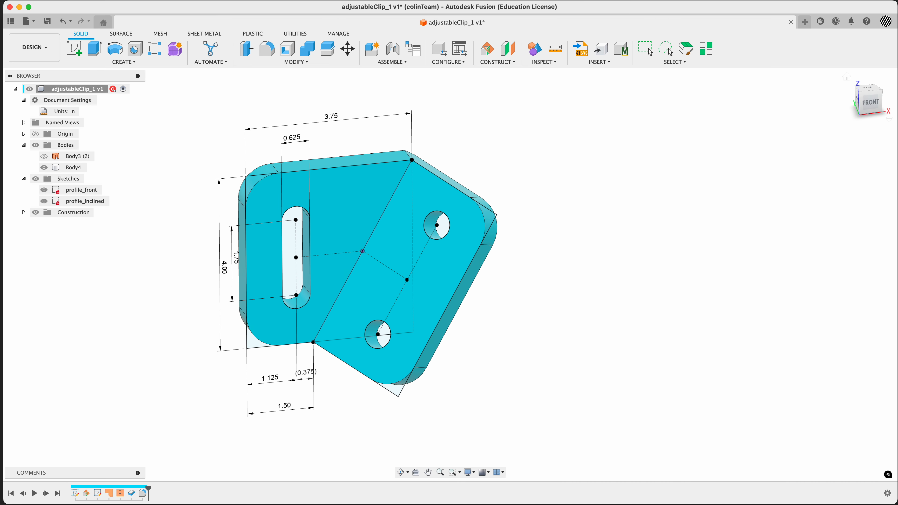
pyautogui.click(846, 77)
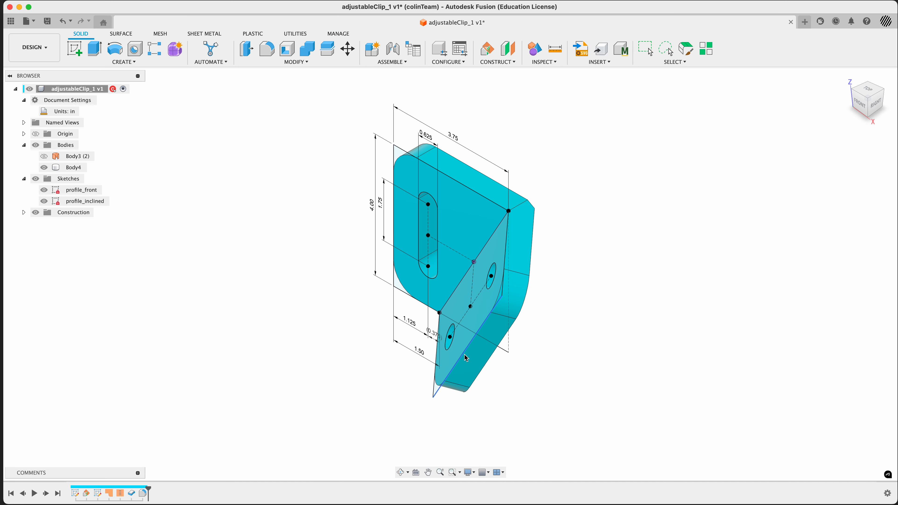
pyautogui.rightClick(84, 202)
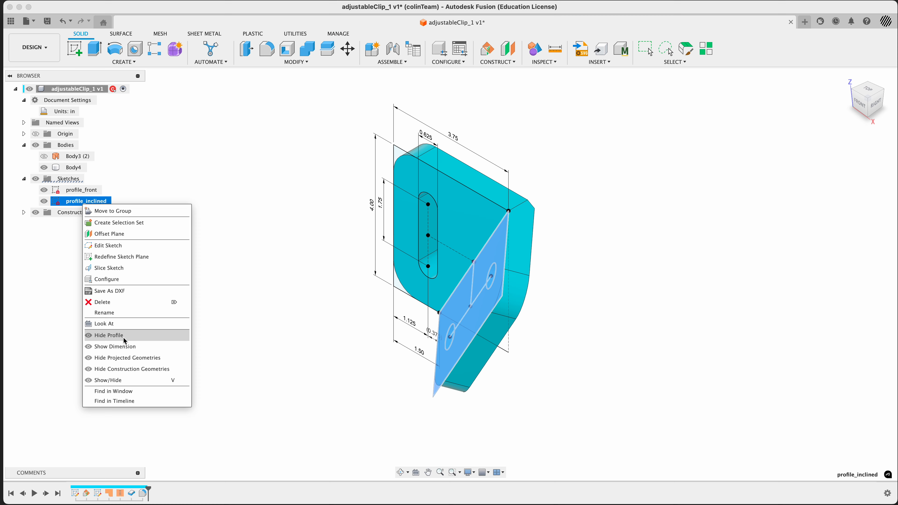
pyautogui.click(117, 346)
pyautogui.keyDown('shift'); pyautogui.moveTo(269, 265); pyautogui.dragTo(307, 263, button='middle'); pyautogui.keyUp('shift')
pyautogui.click(36, 179)
pyautogui.click(36, 179)
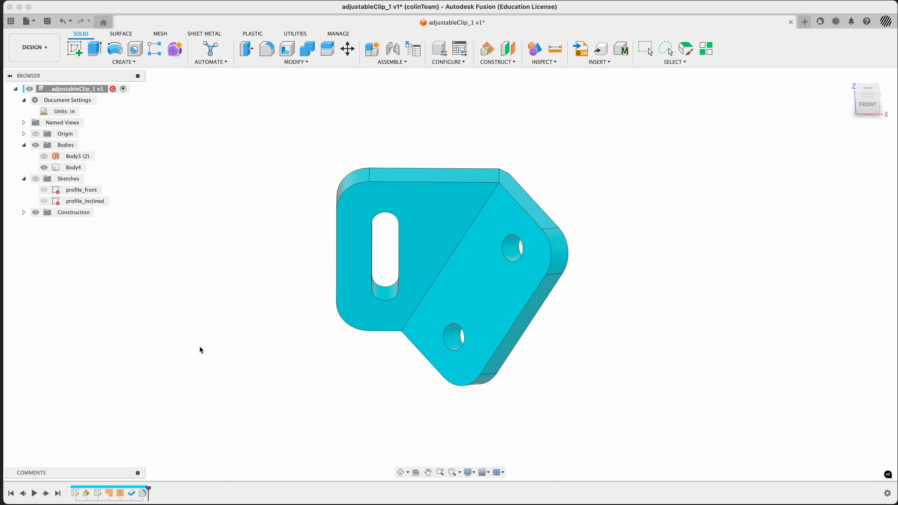
# Step: Orbit the clip and compare its fold edge with the reference drawing
pyautogui.moveTo(198, 349)
pyautogui.keyDown('shift'); pyautogui.mouseDown(button='middle')
pyautogui.moveTo(219, 327)
pyautogui.moveTo(206, 336)
pyautogui.moveTo(284, 341)
pyautogui.mouseUp(button='middle'); pyautogui.keyUp('shift')
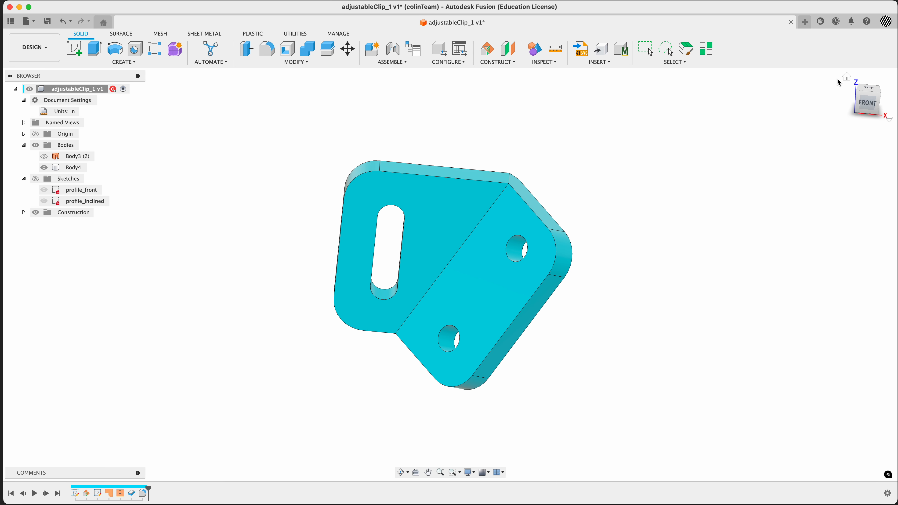
pyautogui.click(845, 77)
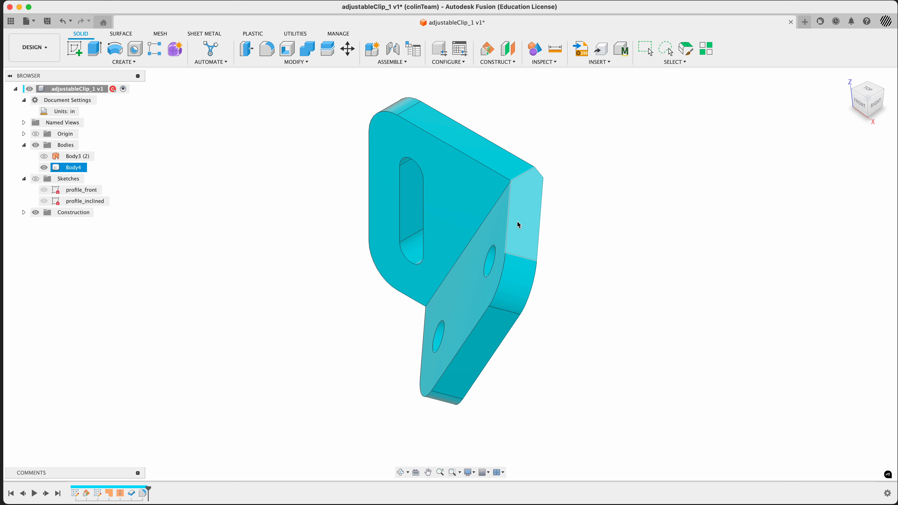
pyautogui.press('super+Tab')
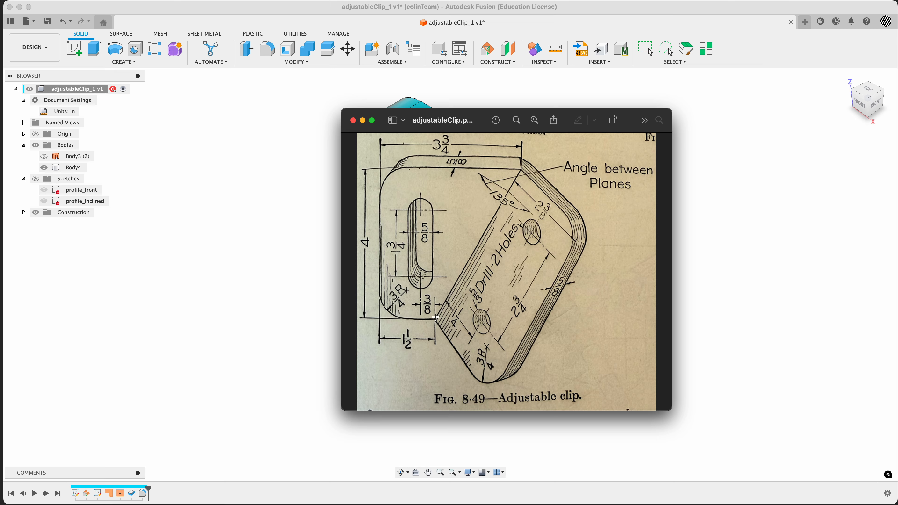
pyautogui.click(324, 312)
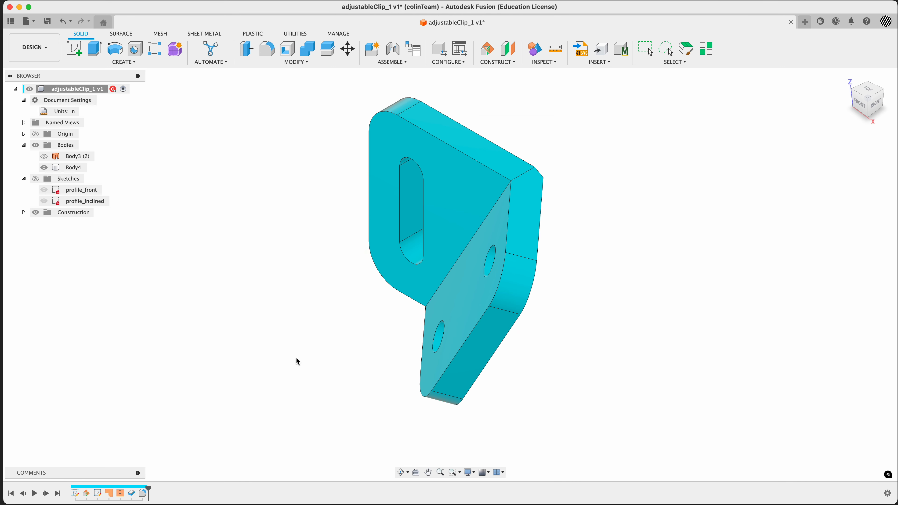
pyautogui.click(447, 275)
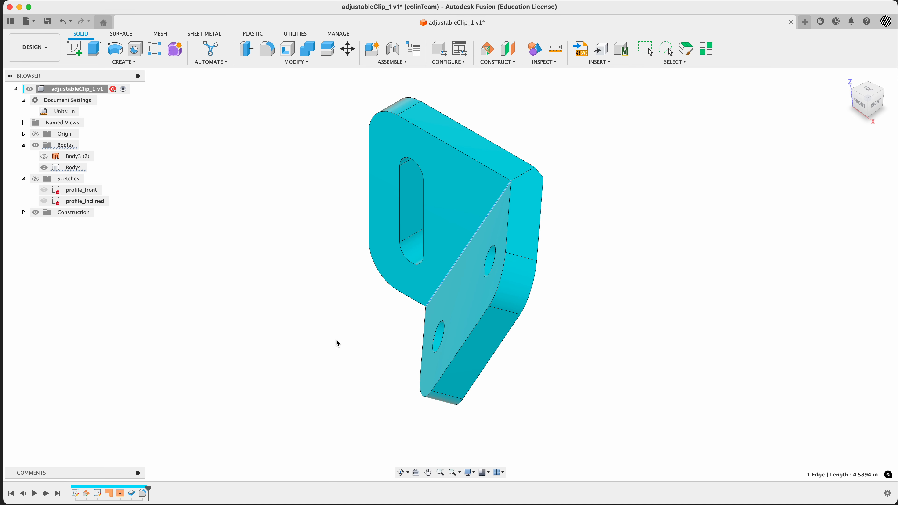
pyautogui.press('f')
pyautogui.press('Escape')
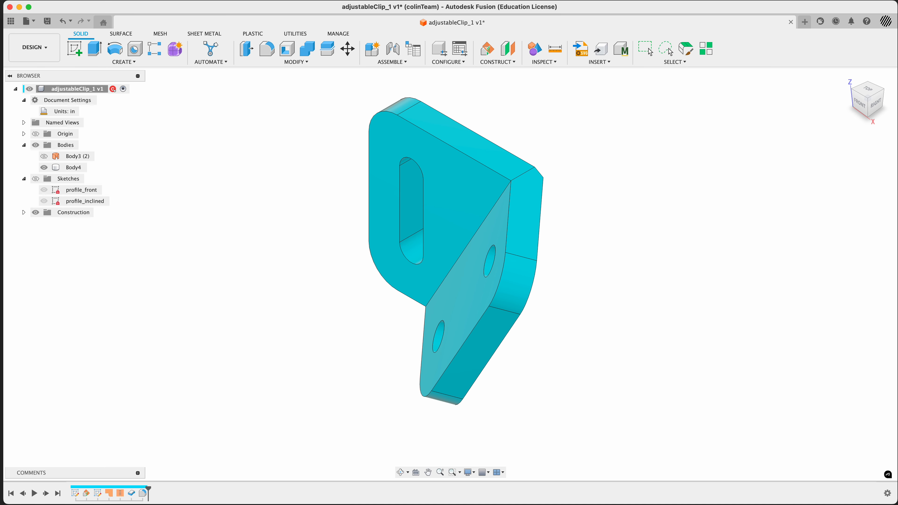
# Step: Edit the existing fillet, adding a second selection set on the fold edge between the faces with a 1/8 in radius
pyautogui.doubleClick(144, 494)
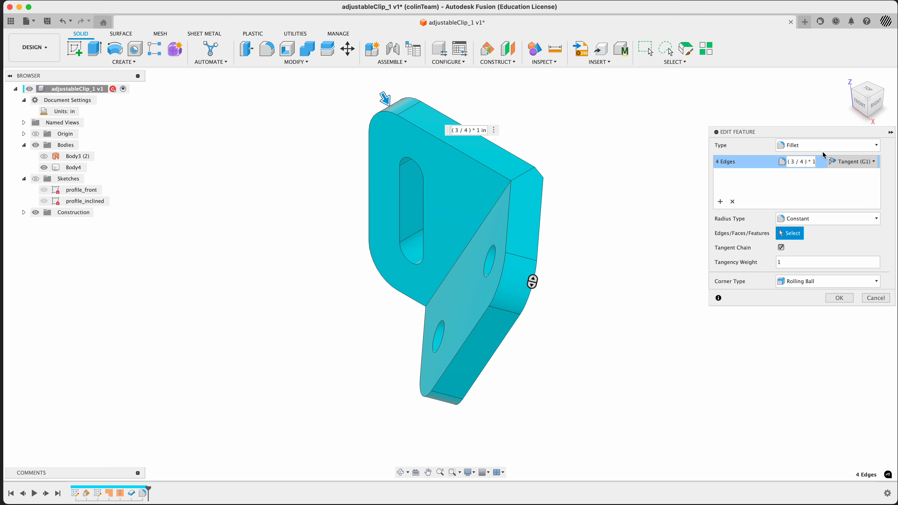
pyautogui.click(719, 202)
pyautogui.click(489, 217)
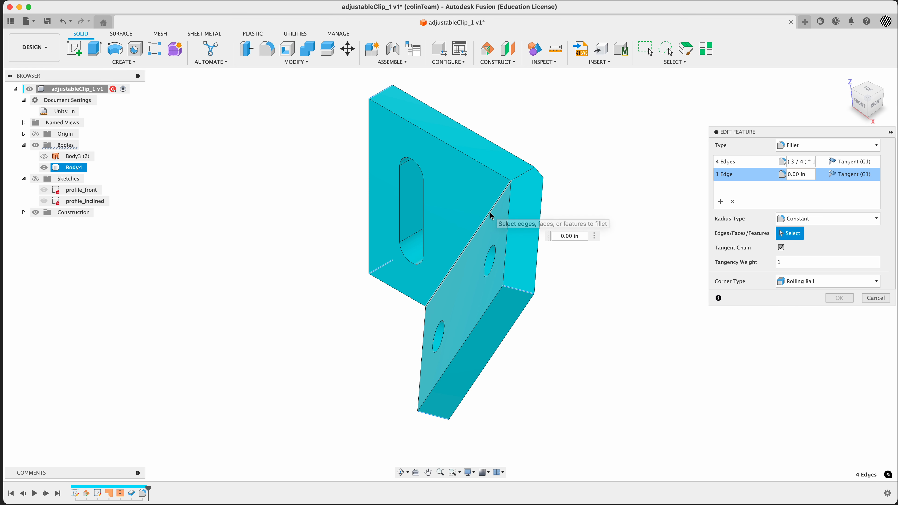
pyautogui.write('1/8')
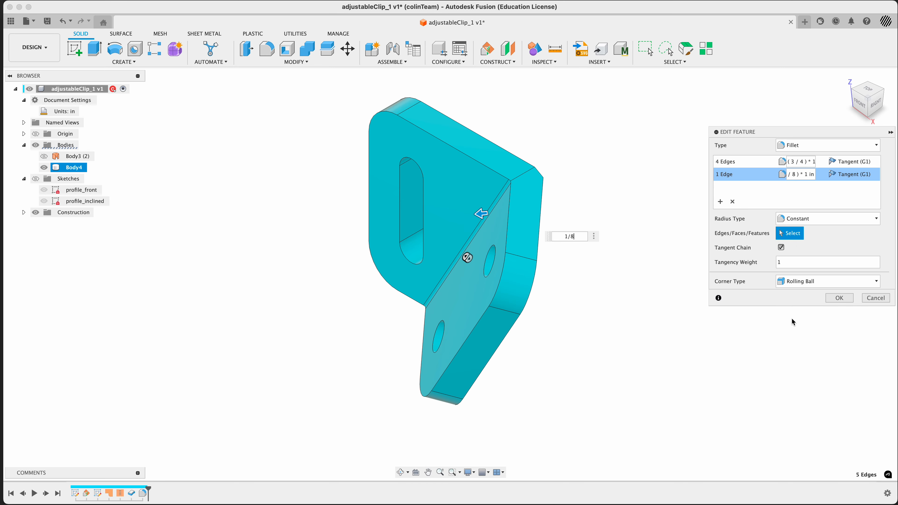
pyautogui.click(839, 298)
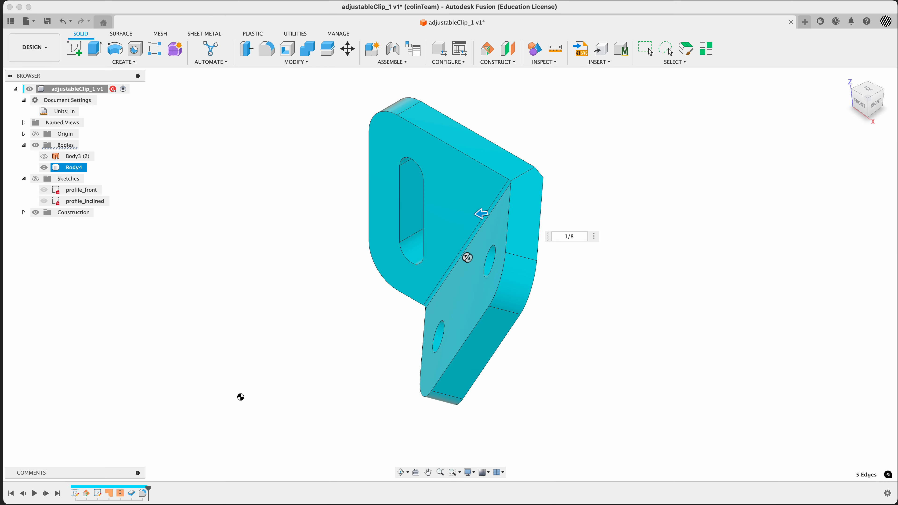
pyautogui.click(236, 391)
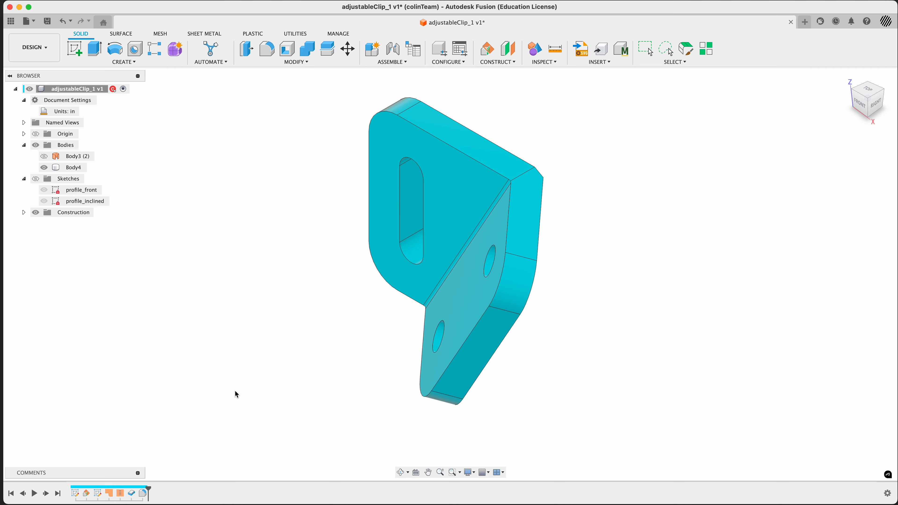
pyautogui.keyDown('shift'); pyautogui.moveTo(234, 390); pyautogui.dragTo(267, 393, button='middle'); pyautogui.keyUp('shift')
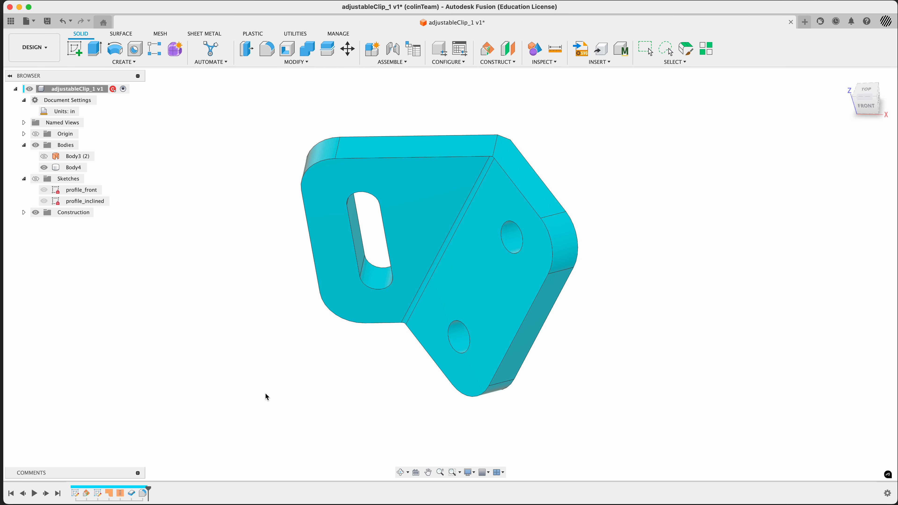
pyautogui.click(847, 79)
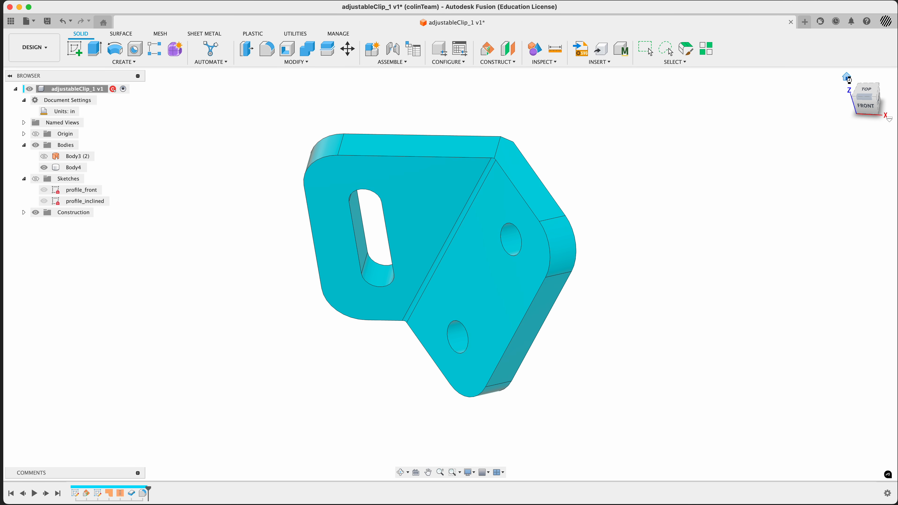